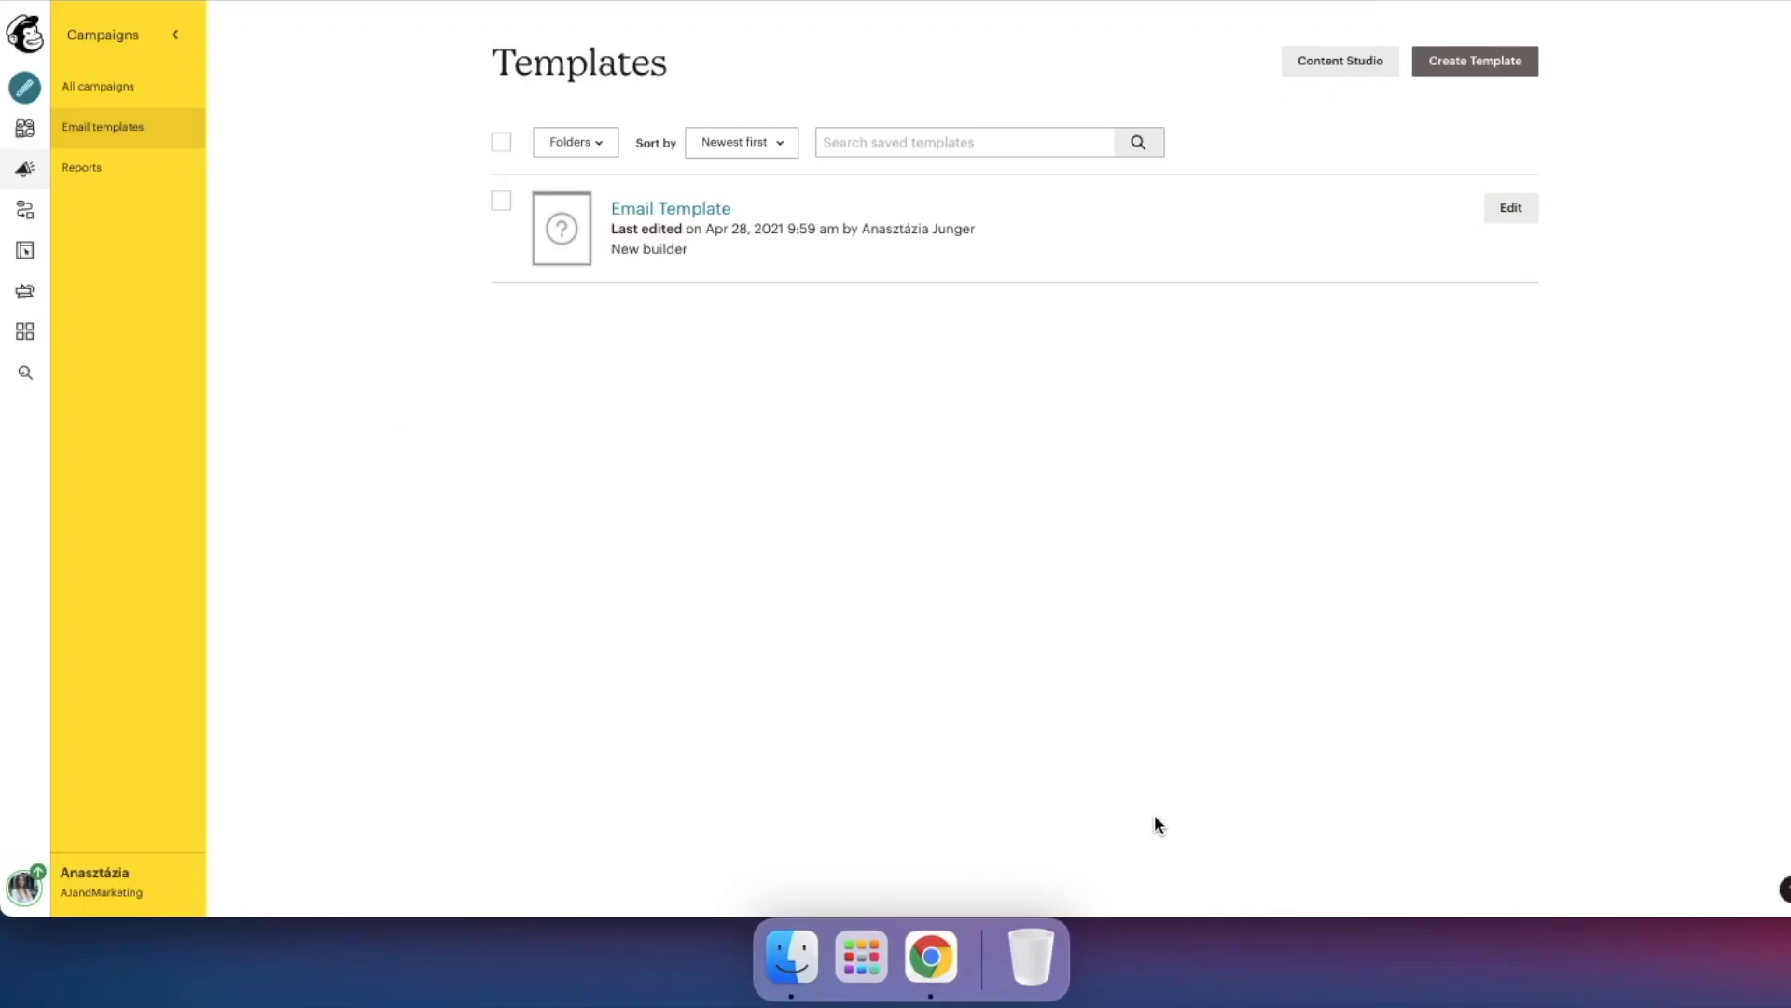
- Create a new template from the Gallery design and name it "Basic email template"
{"action": "left_click", "coordinate": [1448, 65]}
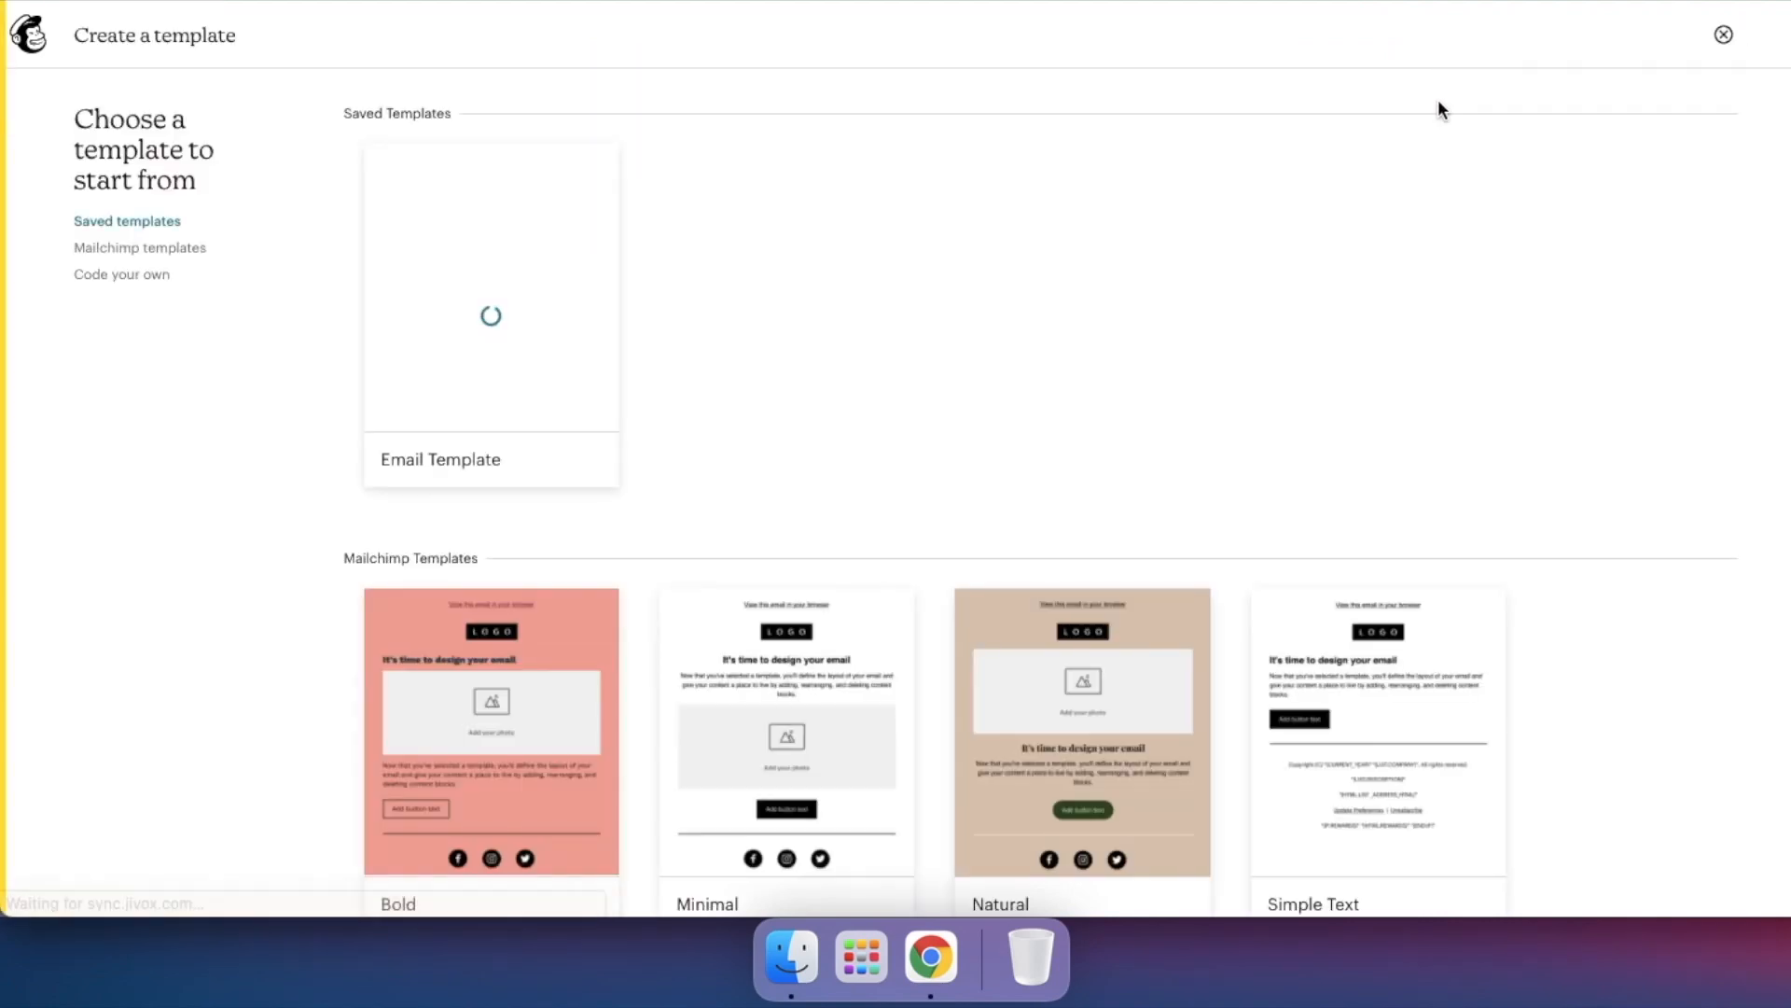
{"action": "scroll", "coordinate": [1082, 384], "scroll_direction": "down", "scroll_amount": 7}
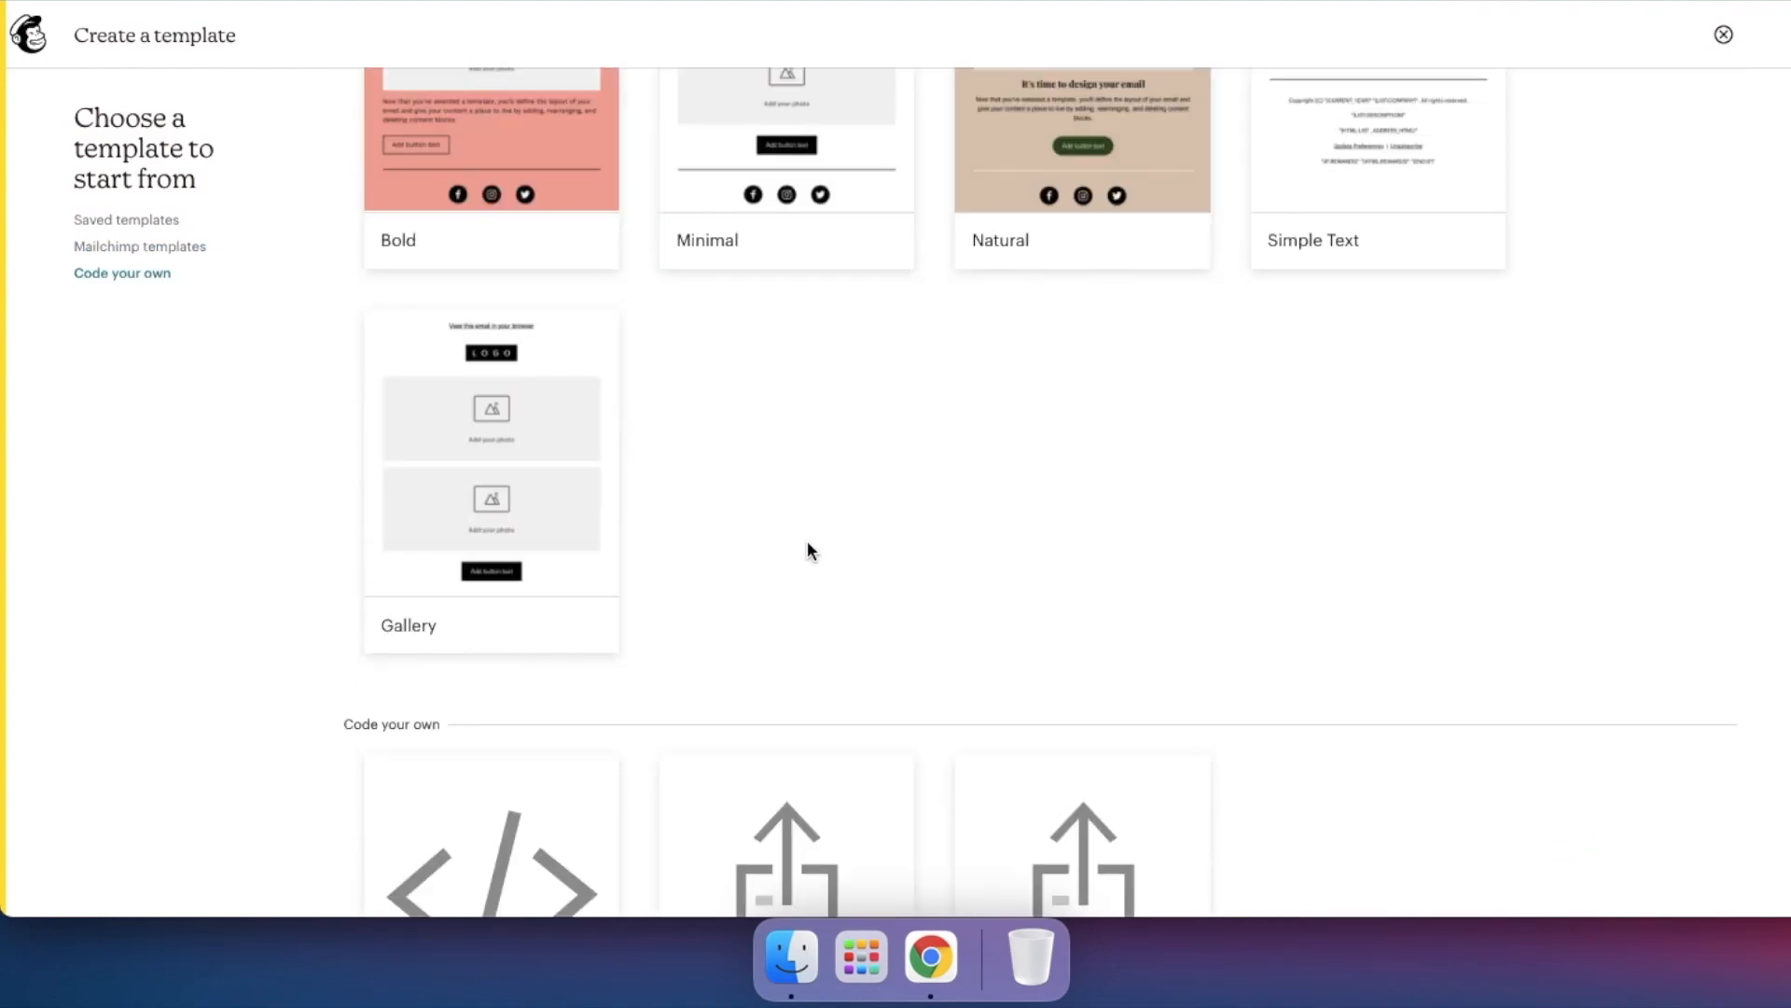
{"action": "left_click", "coordinate": [500, 484]}
{"action": "type", "text": "basic"}
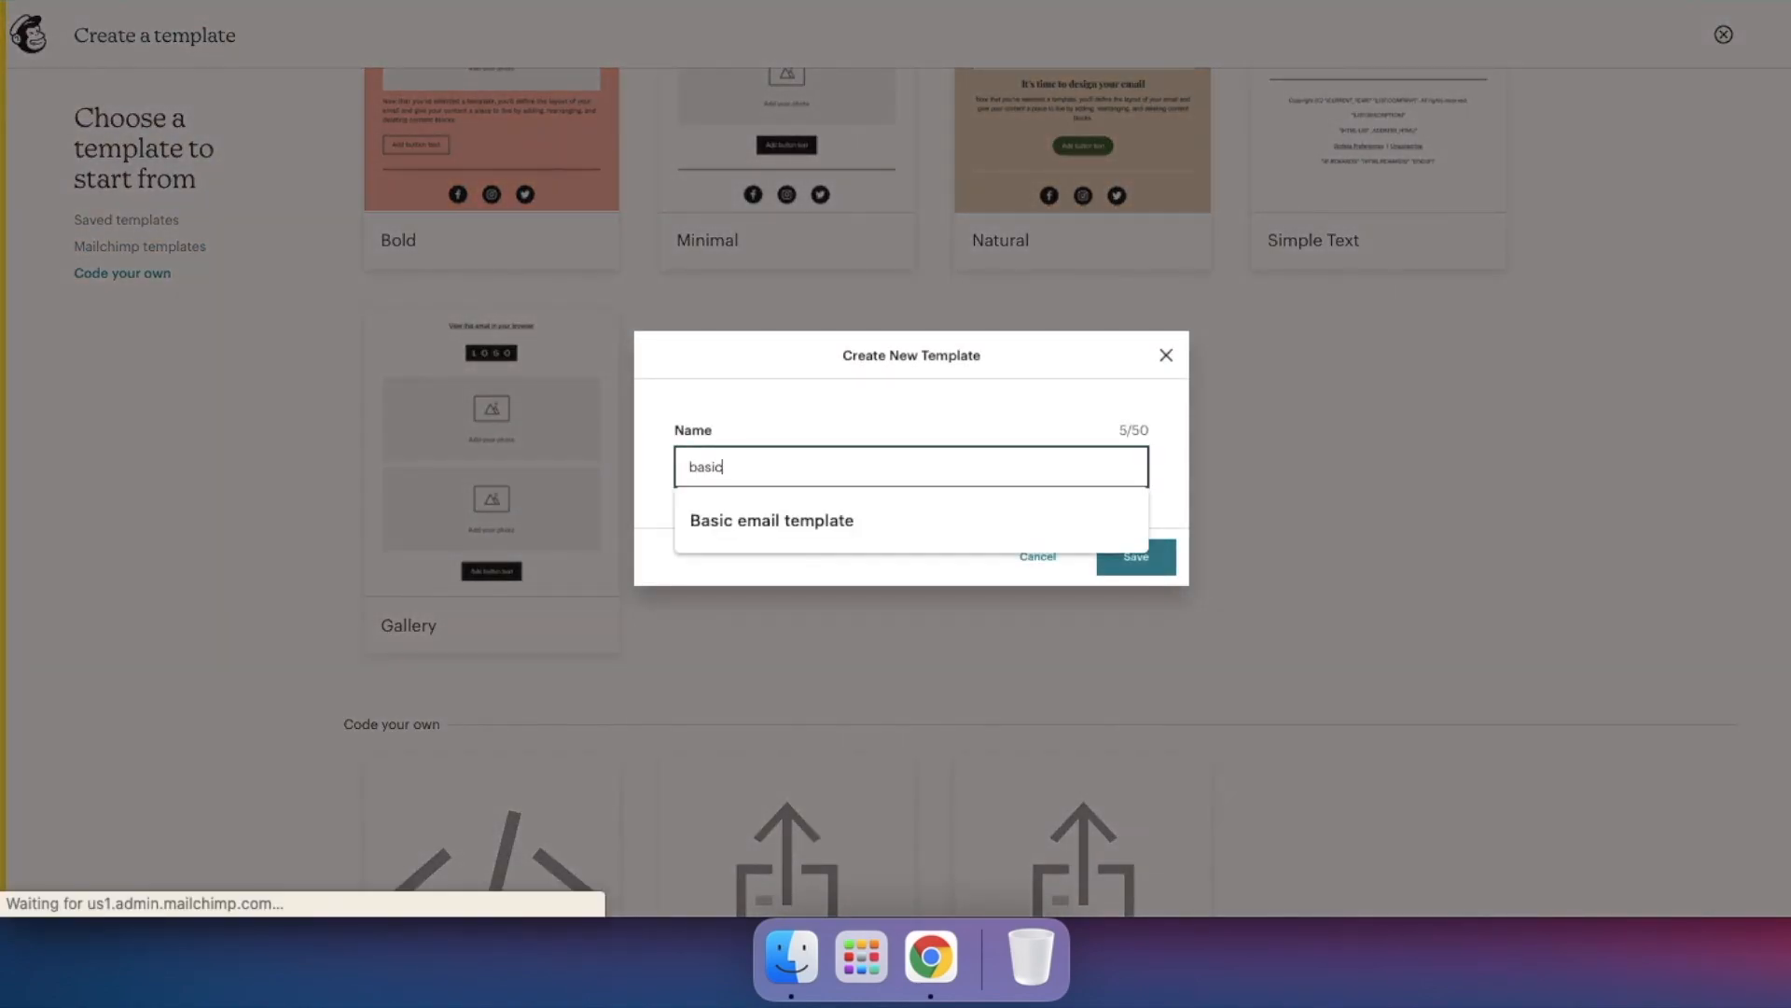
{"action": "left_click", "coordinate": [747, 519]}
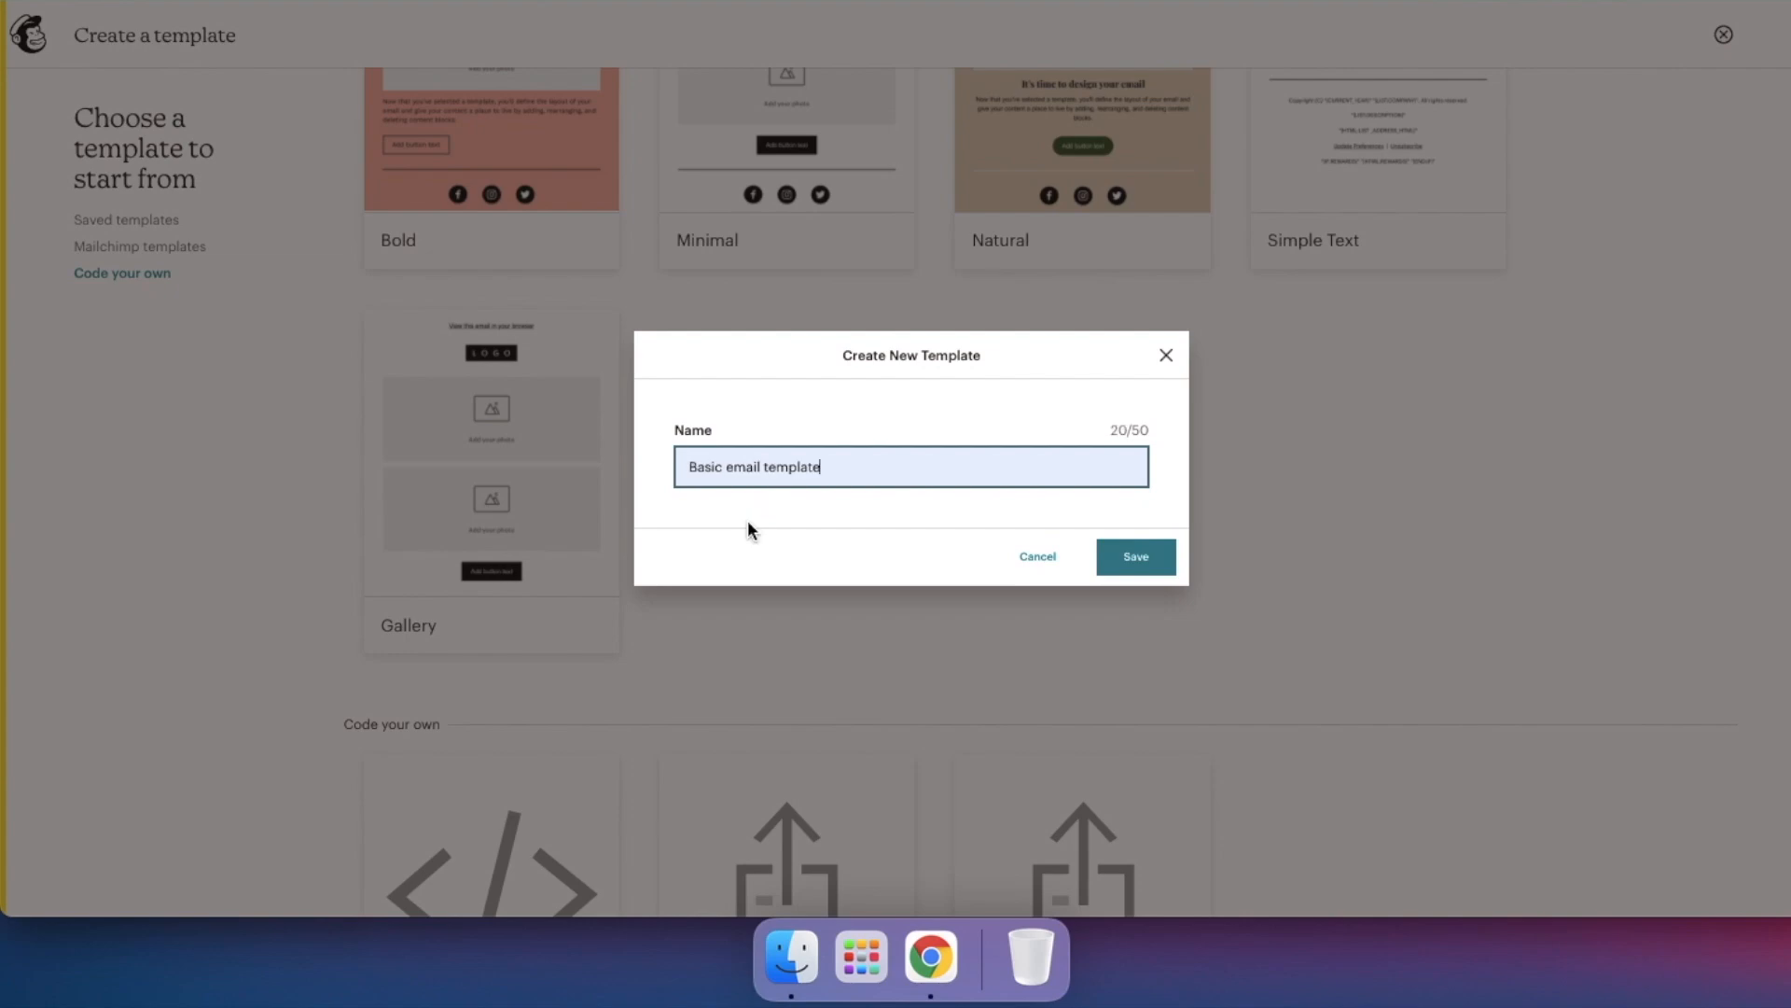
{"action": "left_click", "coordinate": [1140, 558]}
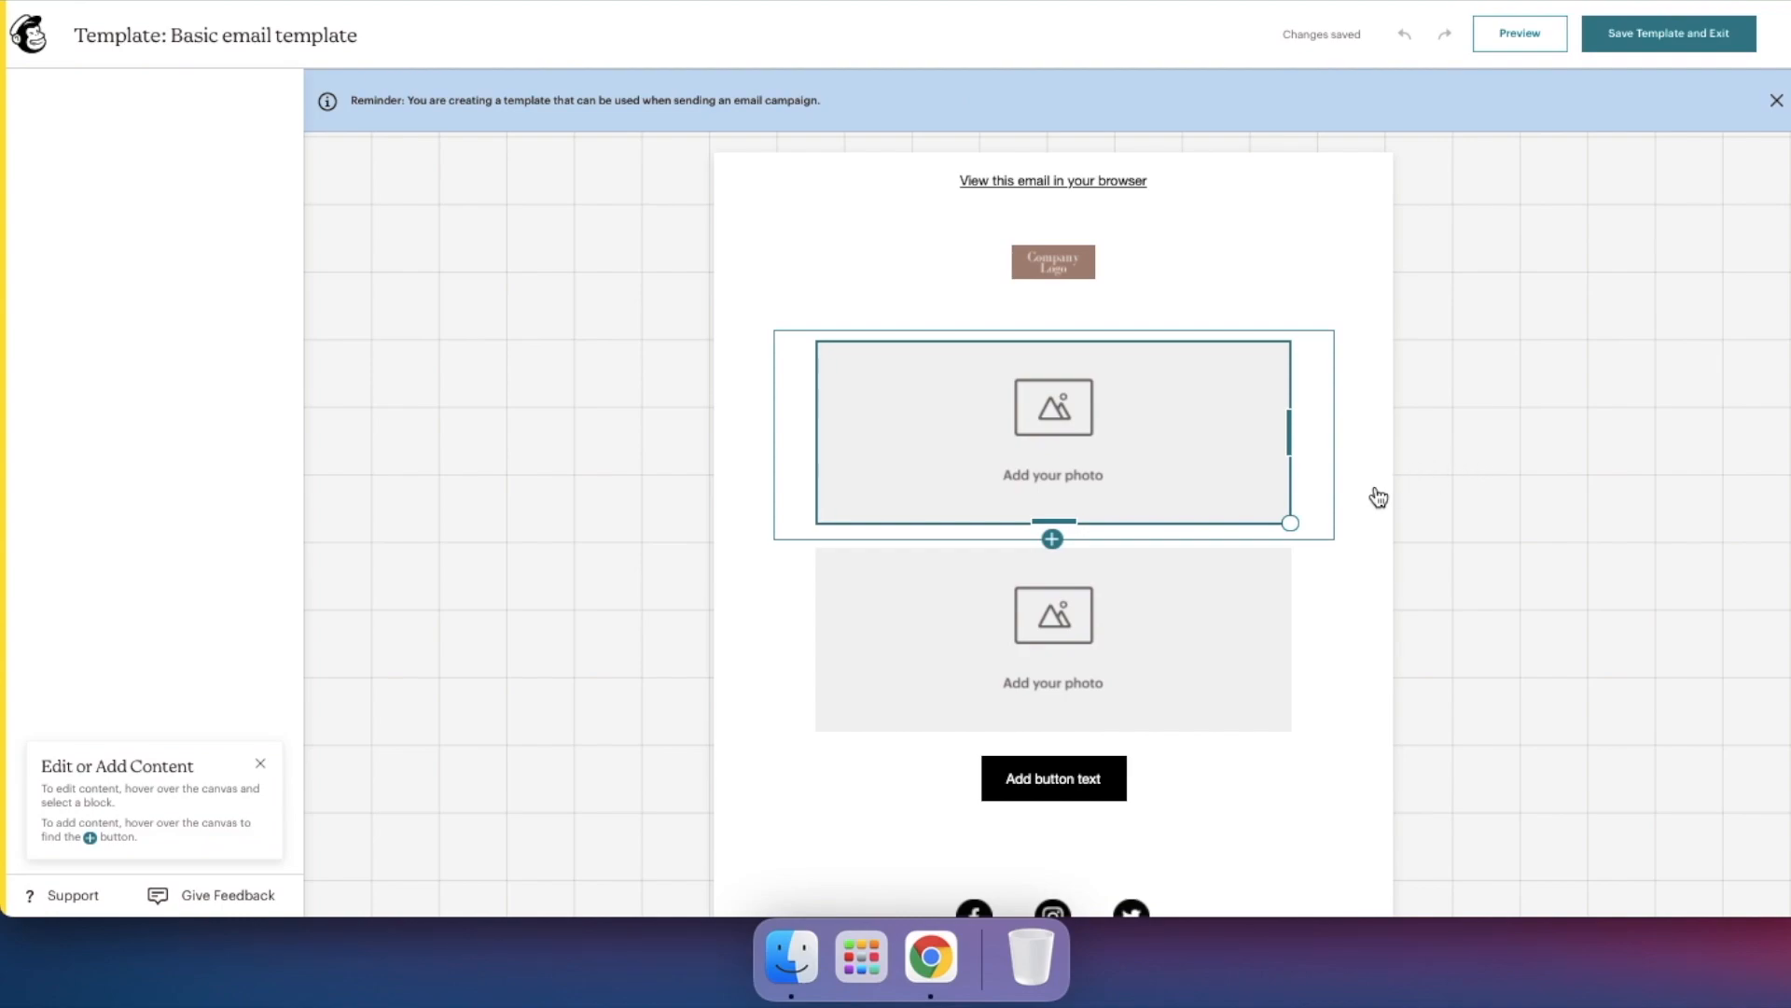
- Delete one of the two photo placeholder blocks from the template
{"action": "left_click", "coordinate": [1365, 644]}
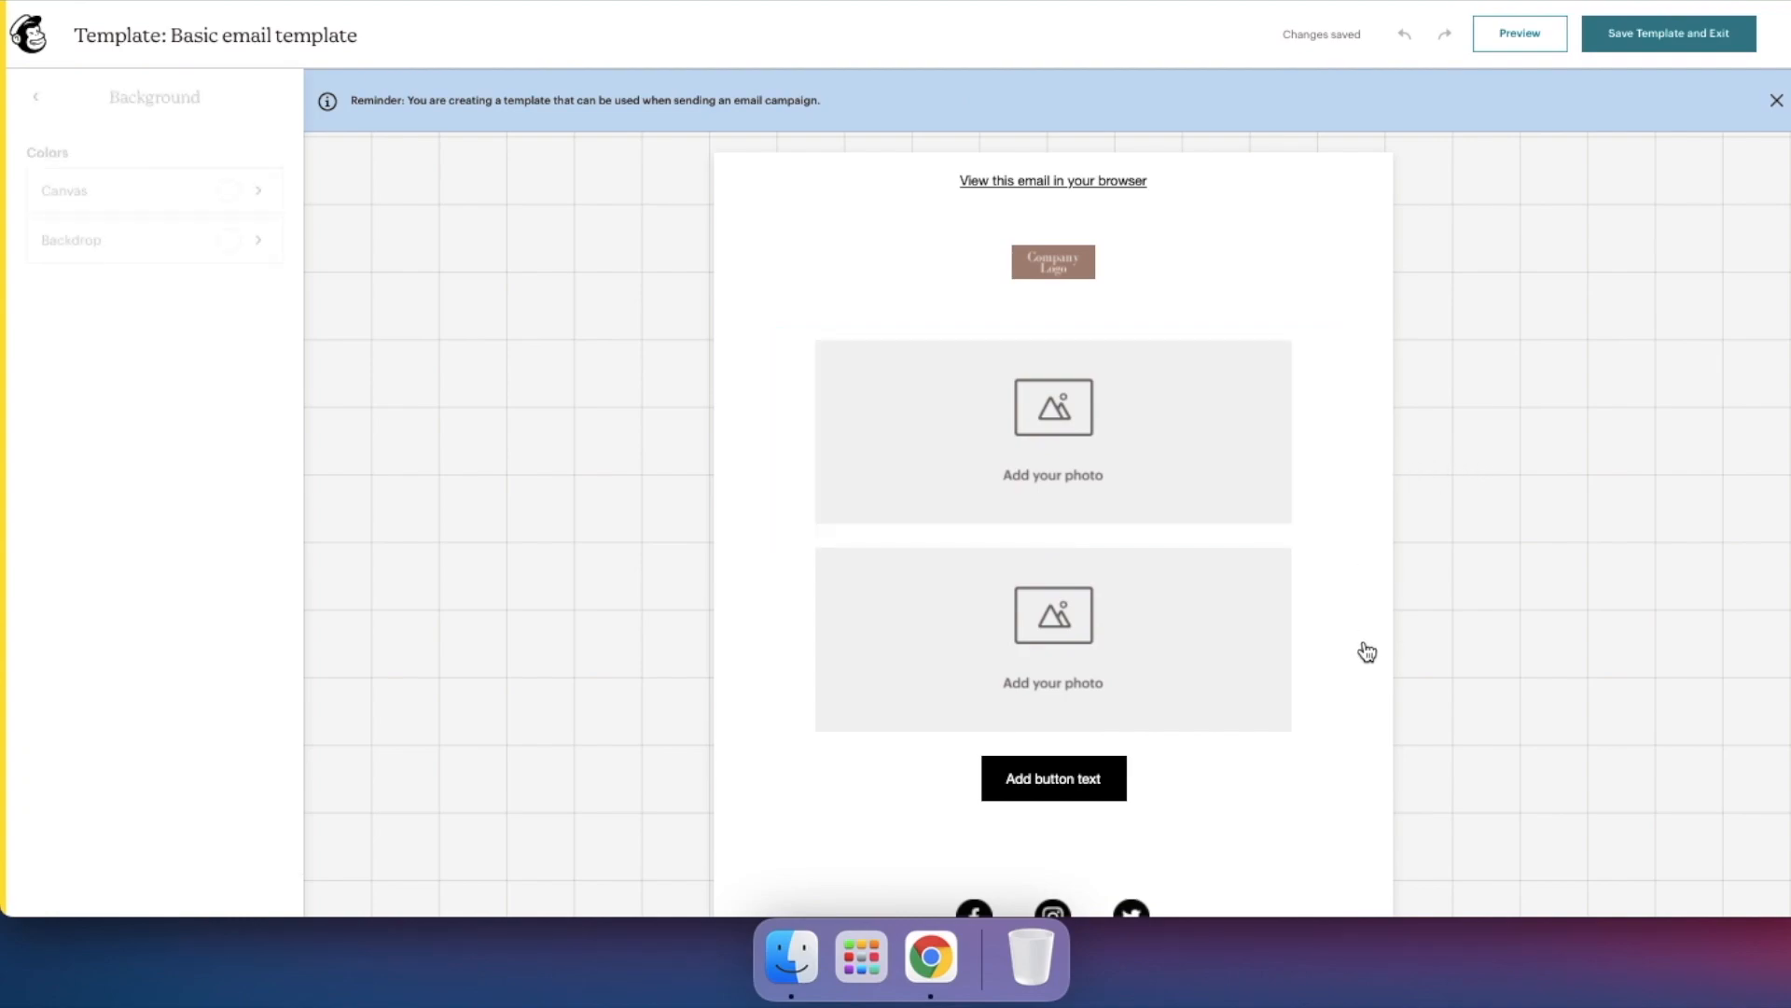
{"action": "left_click", "coordinate": [1267, 439]}
{"action": "left_click", "coordinate": [1360, 443]}
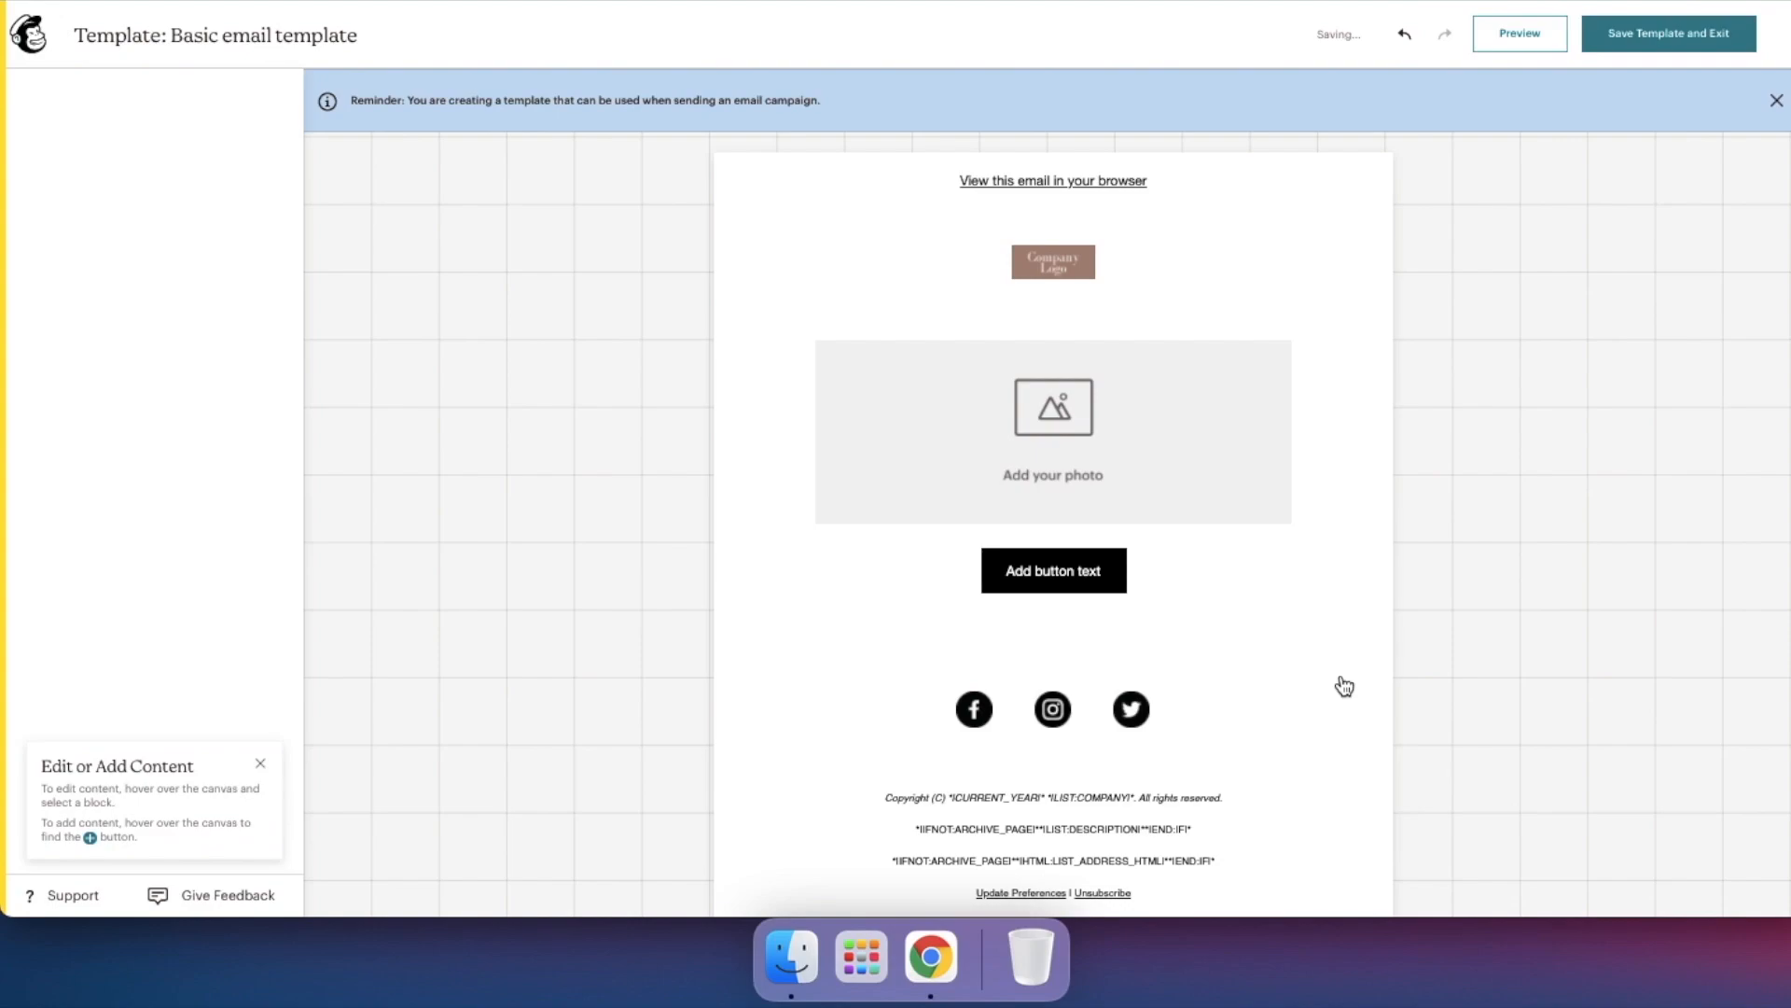
- Insert a heading block and a paragraph block between the photo placeholder and the button
{"action": "left_click", "coordinate": [1053, 539]}
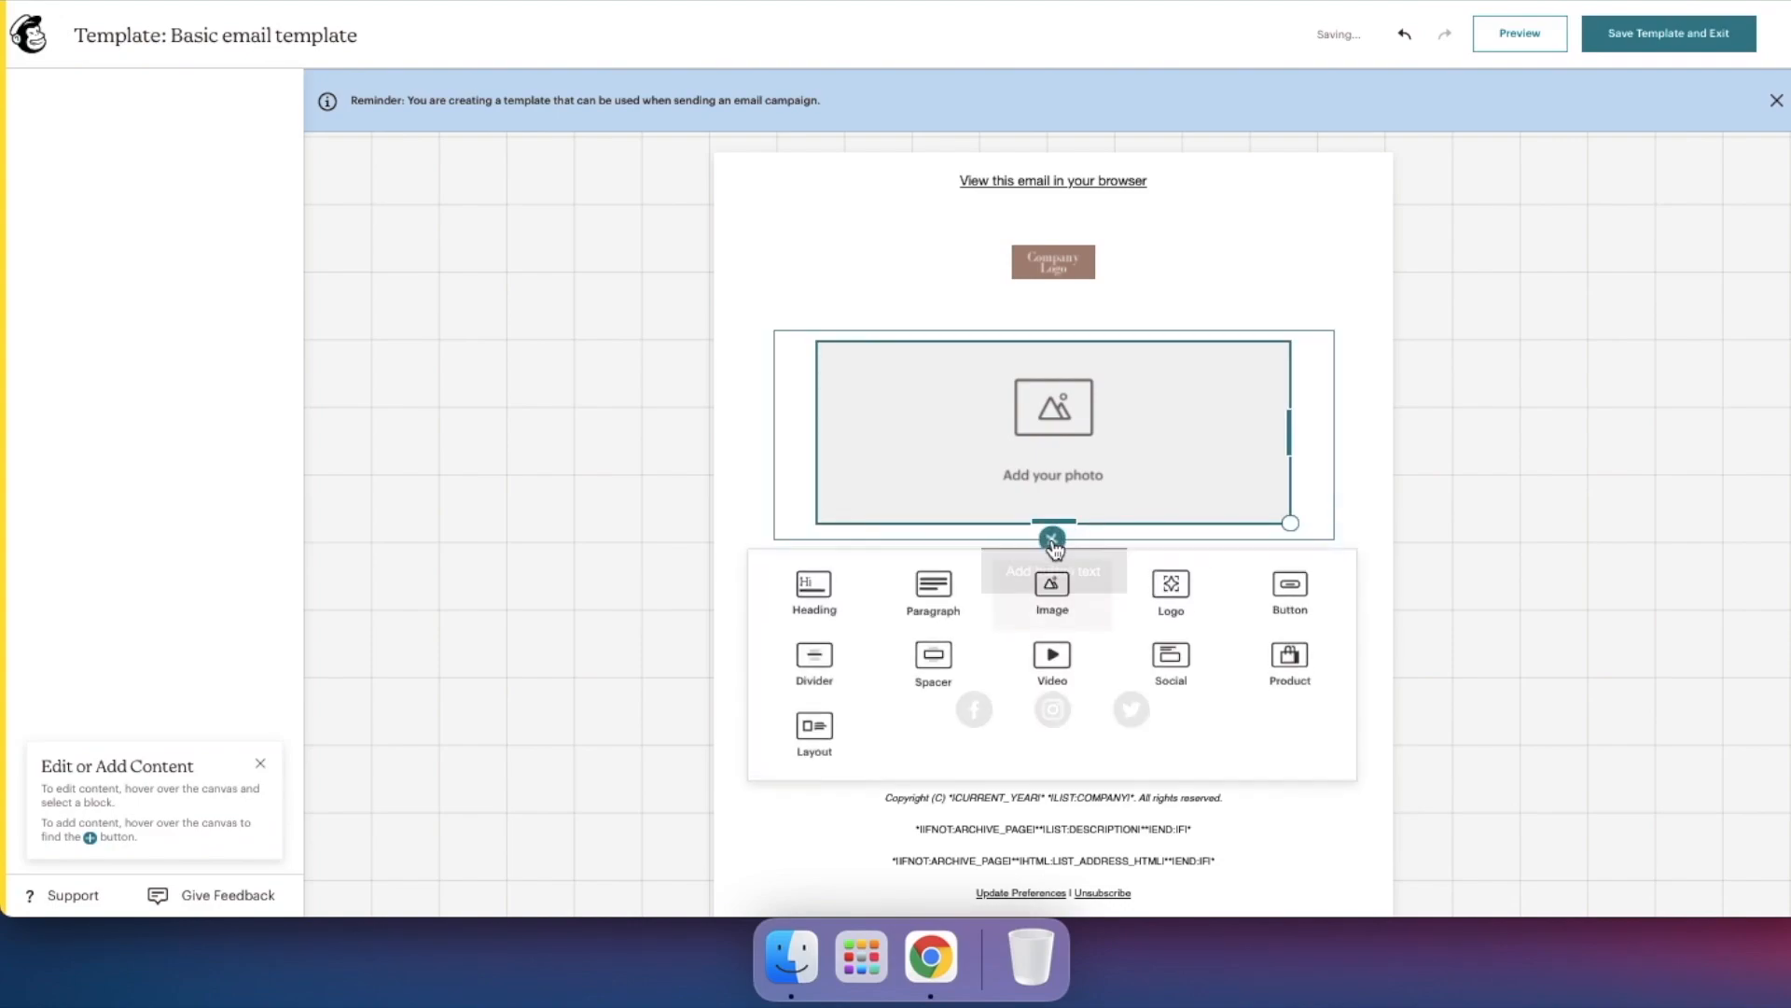
{"action": "left_click", "coordinate": [821, 591]}
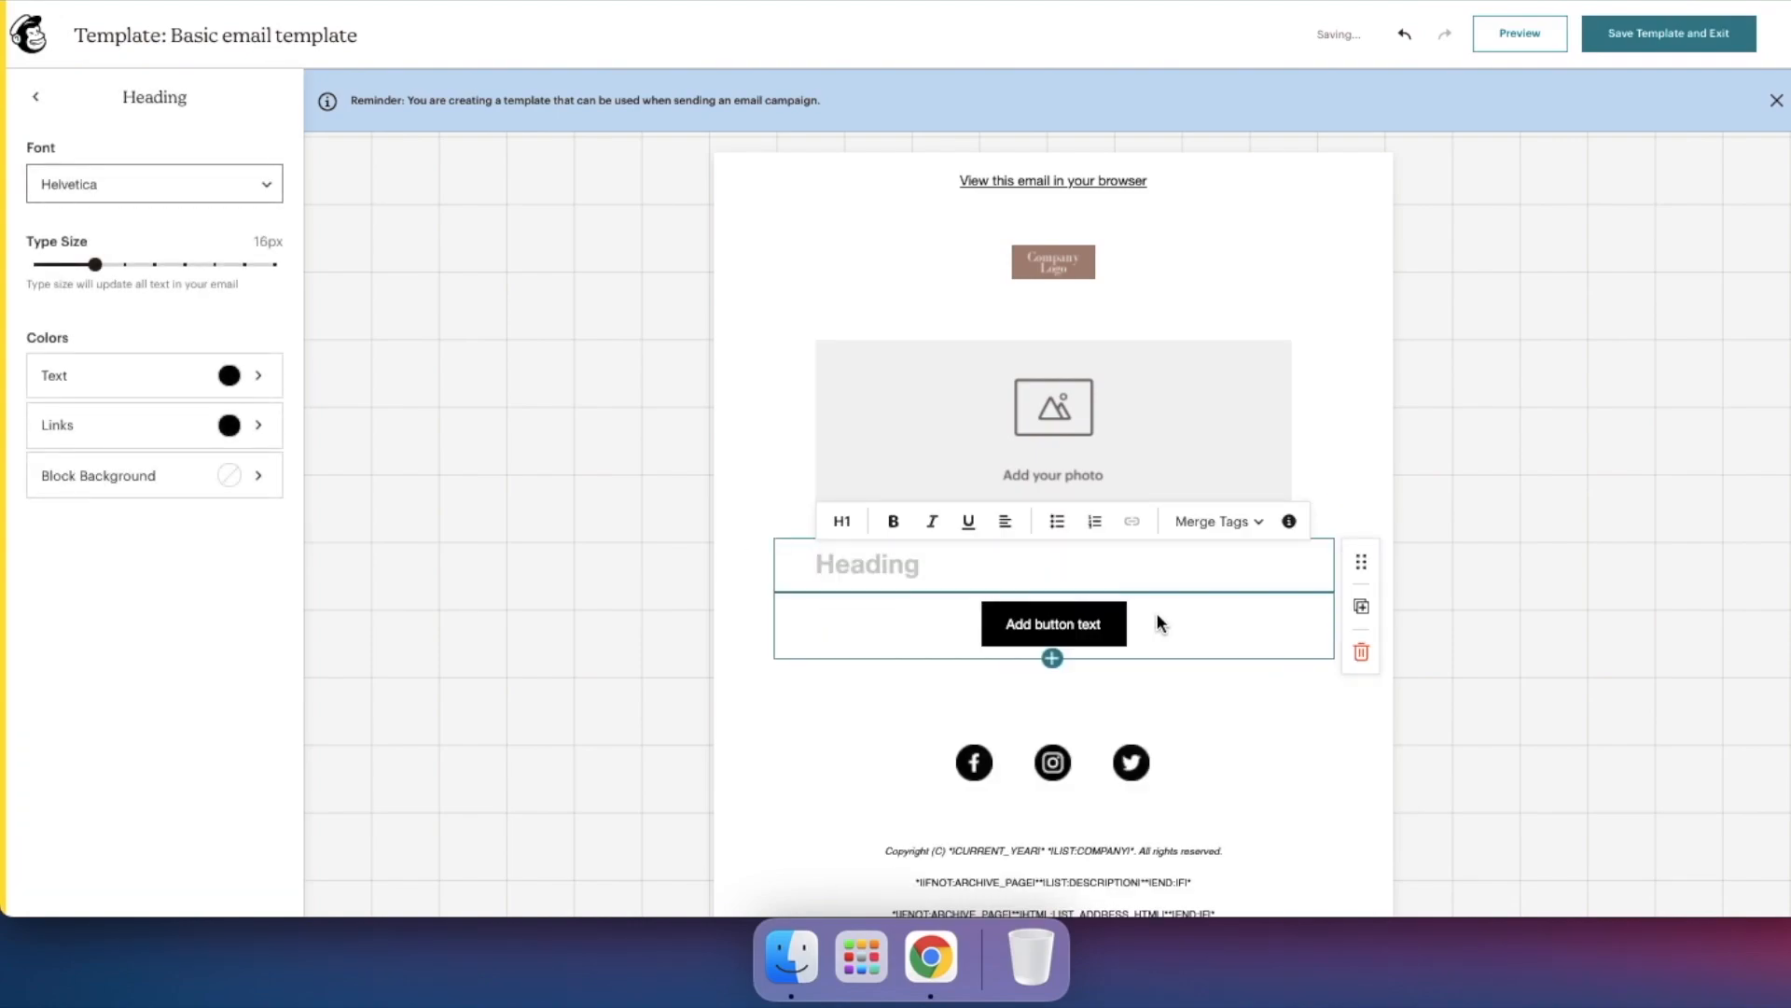
{"action": "left_click", "coordinate": [1053, 591]}
{"action": "left_click", "coordinate": [935, 653]}
{"action": "left_click", "coordinate": [1376, 520]}
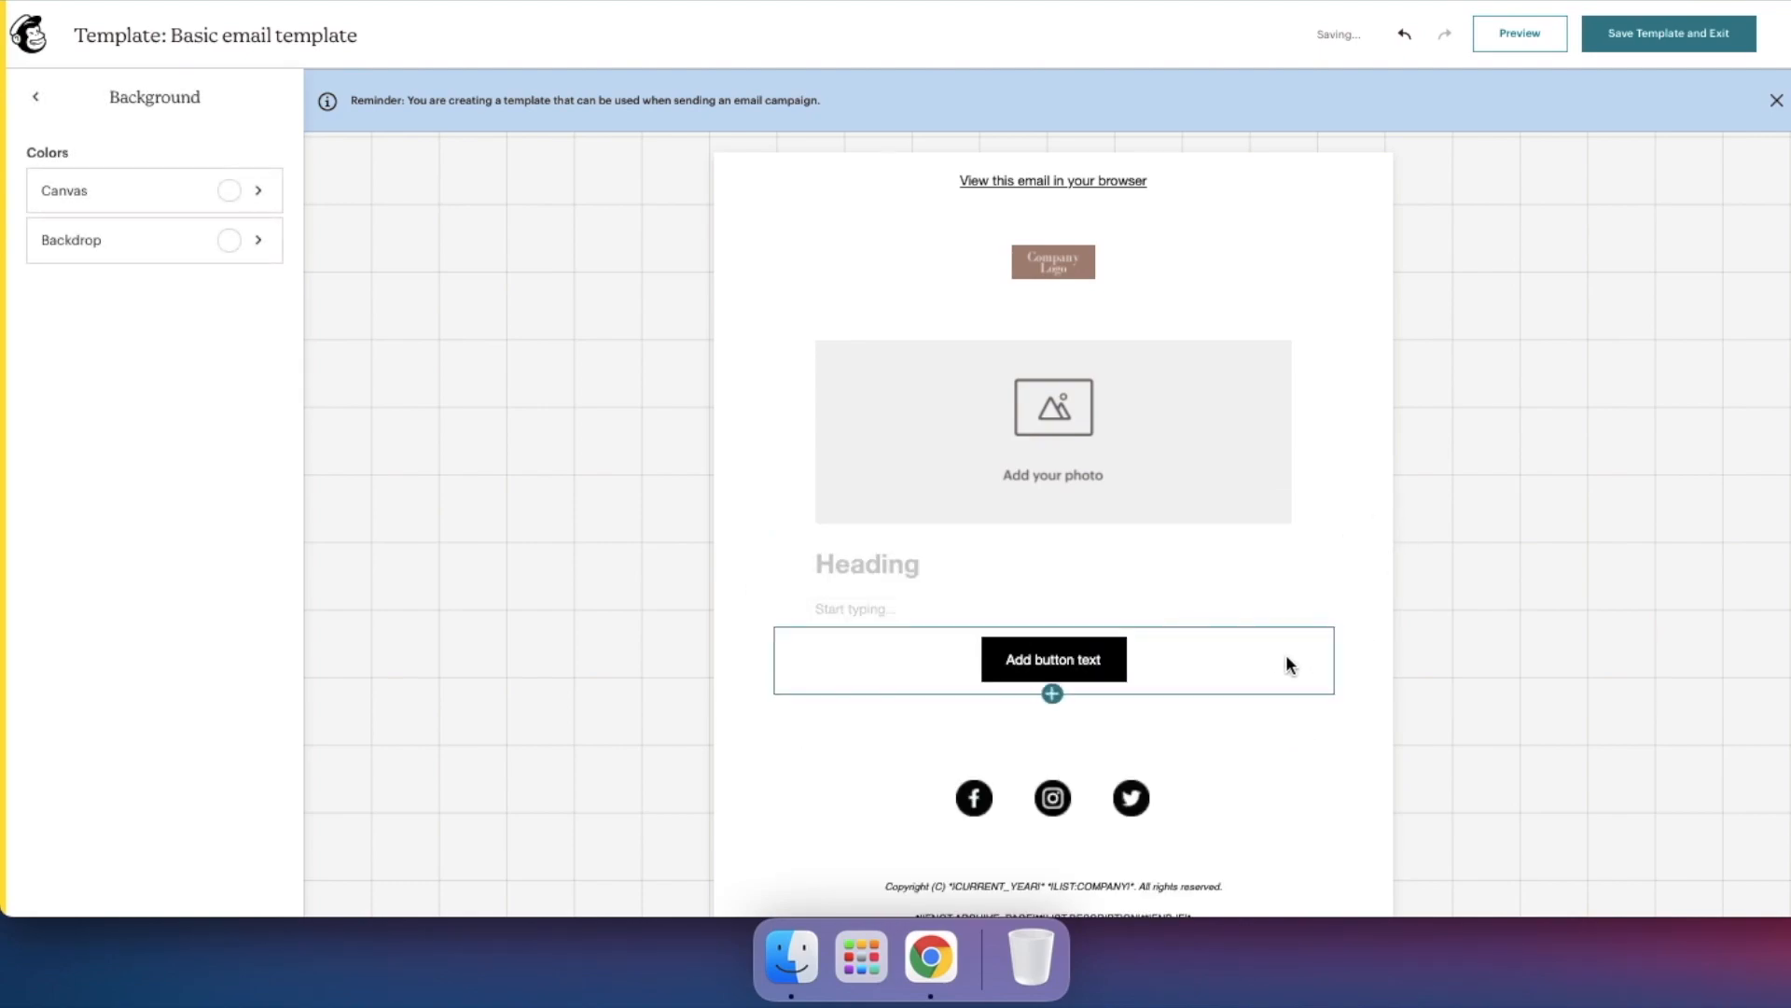
- Align the "Add button text" button to the left
{"action": "left_click", "coordinate": [1287, 663]}
{"action": "left_click", "coordinate": [93, 360]}
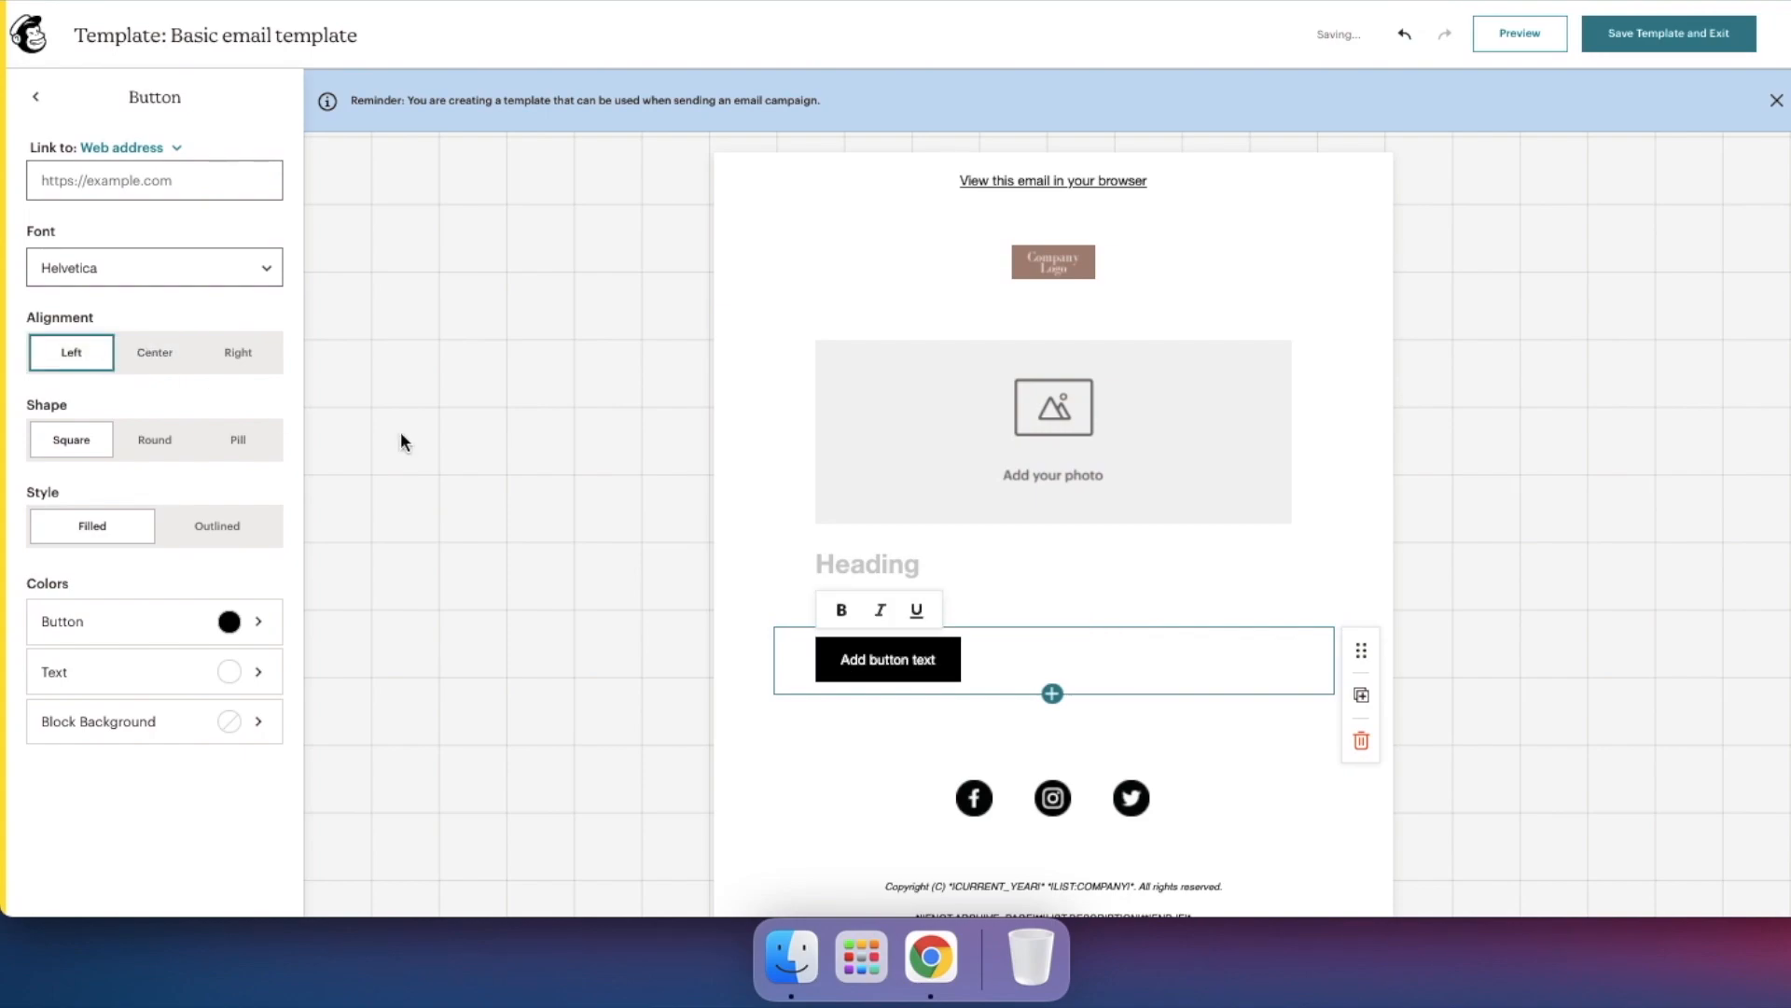
{"action": "left_click", "coordinate": [1371, 541]}
- Insert a divider between the "Add button text" button and the social icons
{"action": "scroll", "coordinate": [1376, 546], "scroll_direction": "down", "scroll_amount": 1}
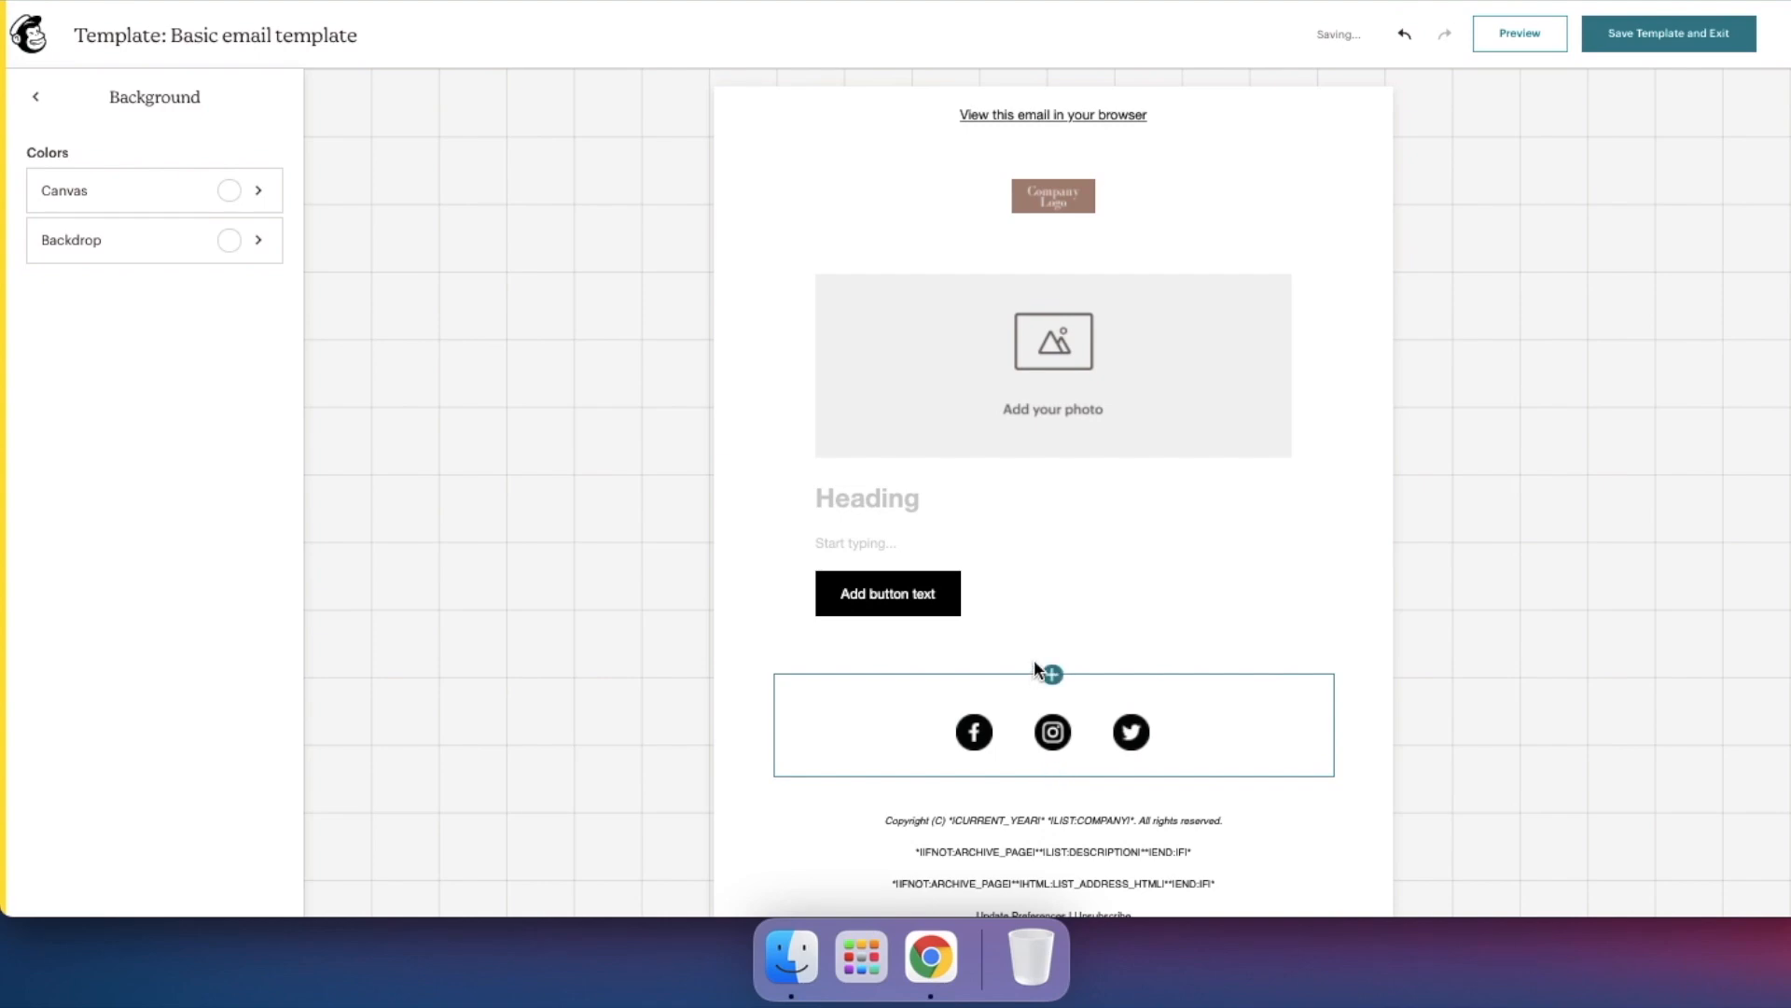
{"action": "left_click", "coordinate": [1049, 672]}
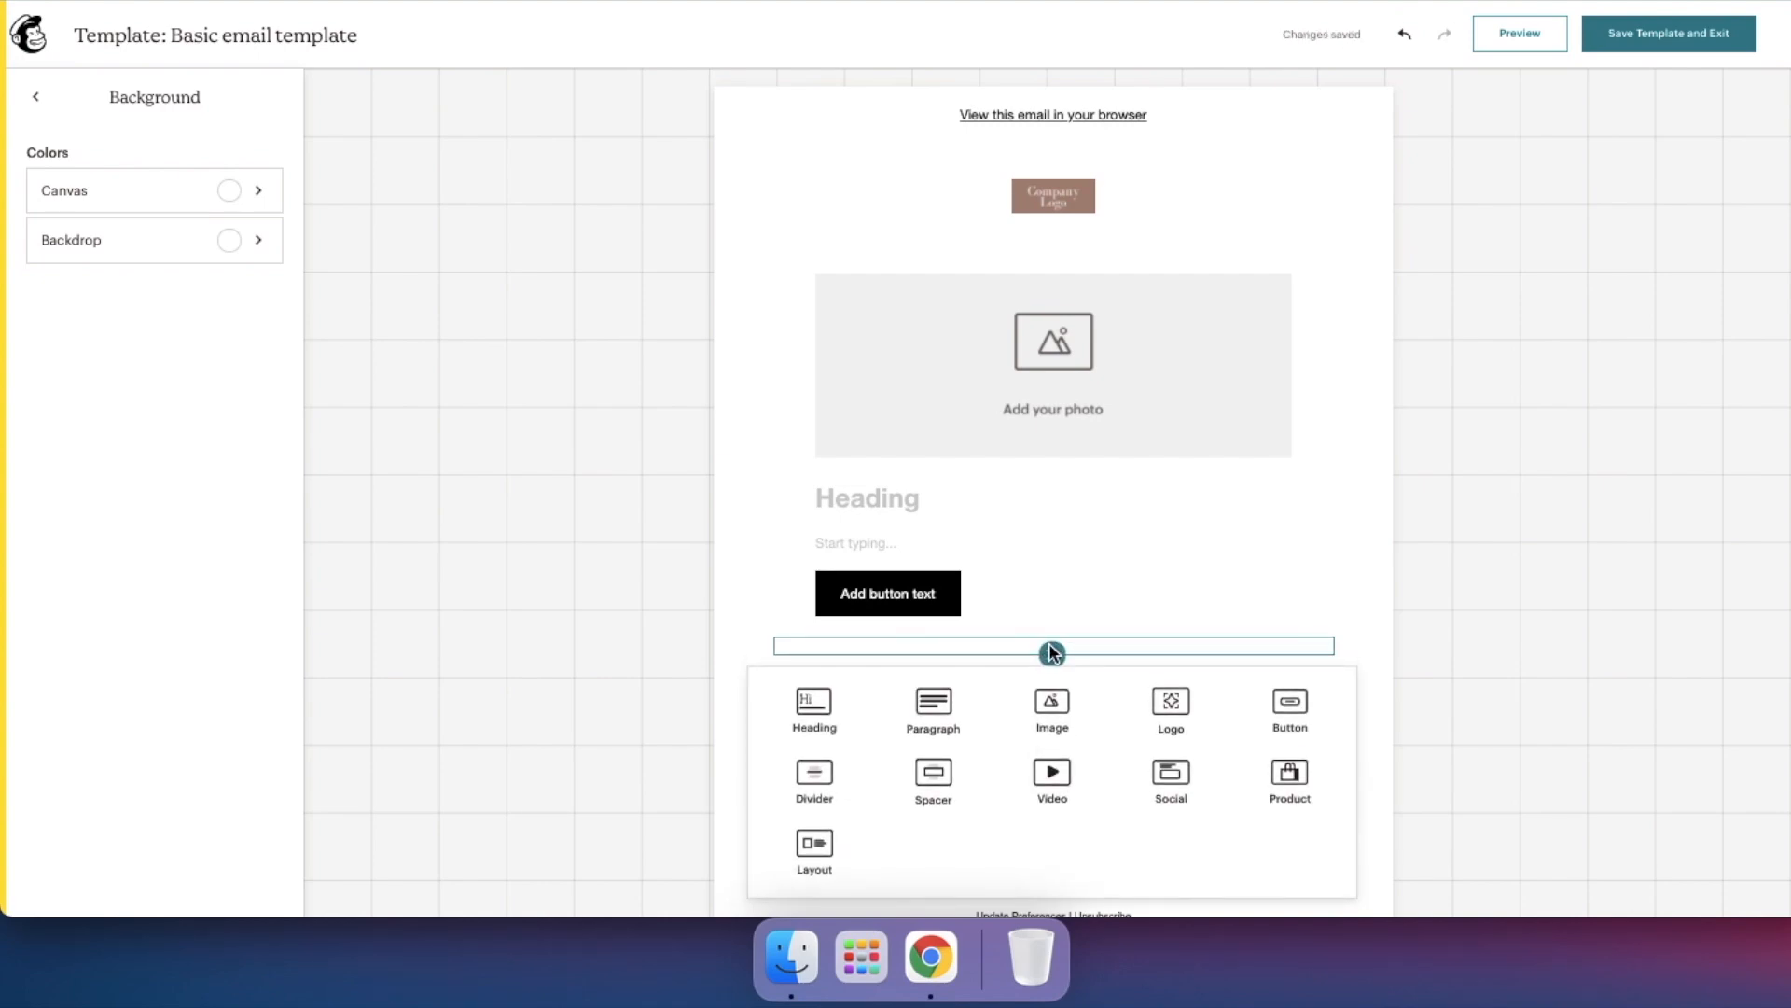
{"action": "left_click", "coordinate": [808, 768]}
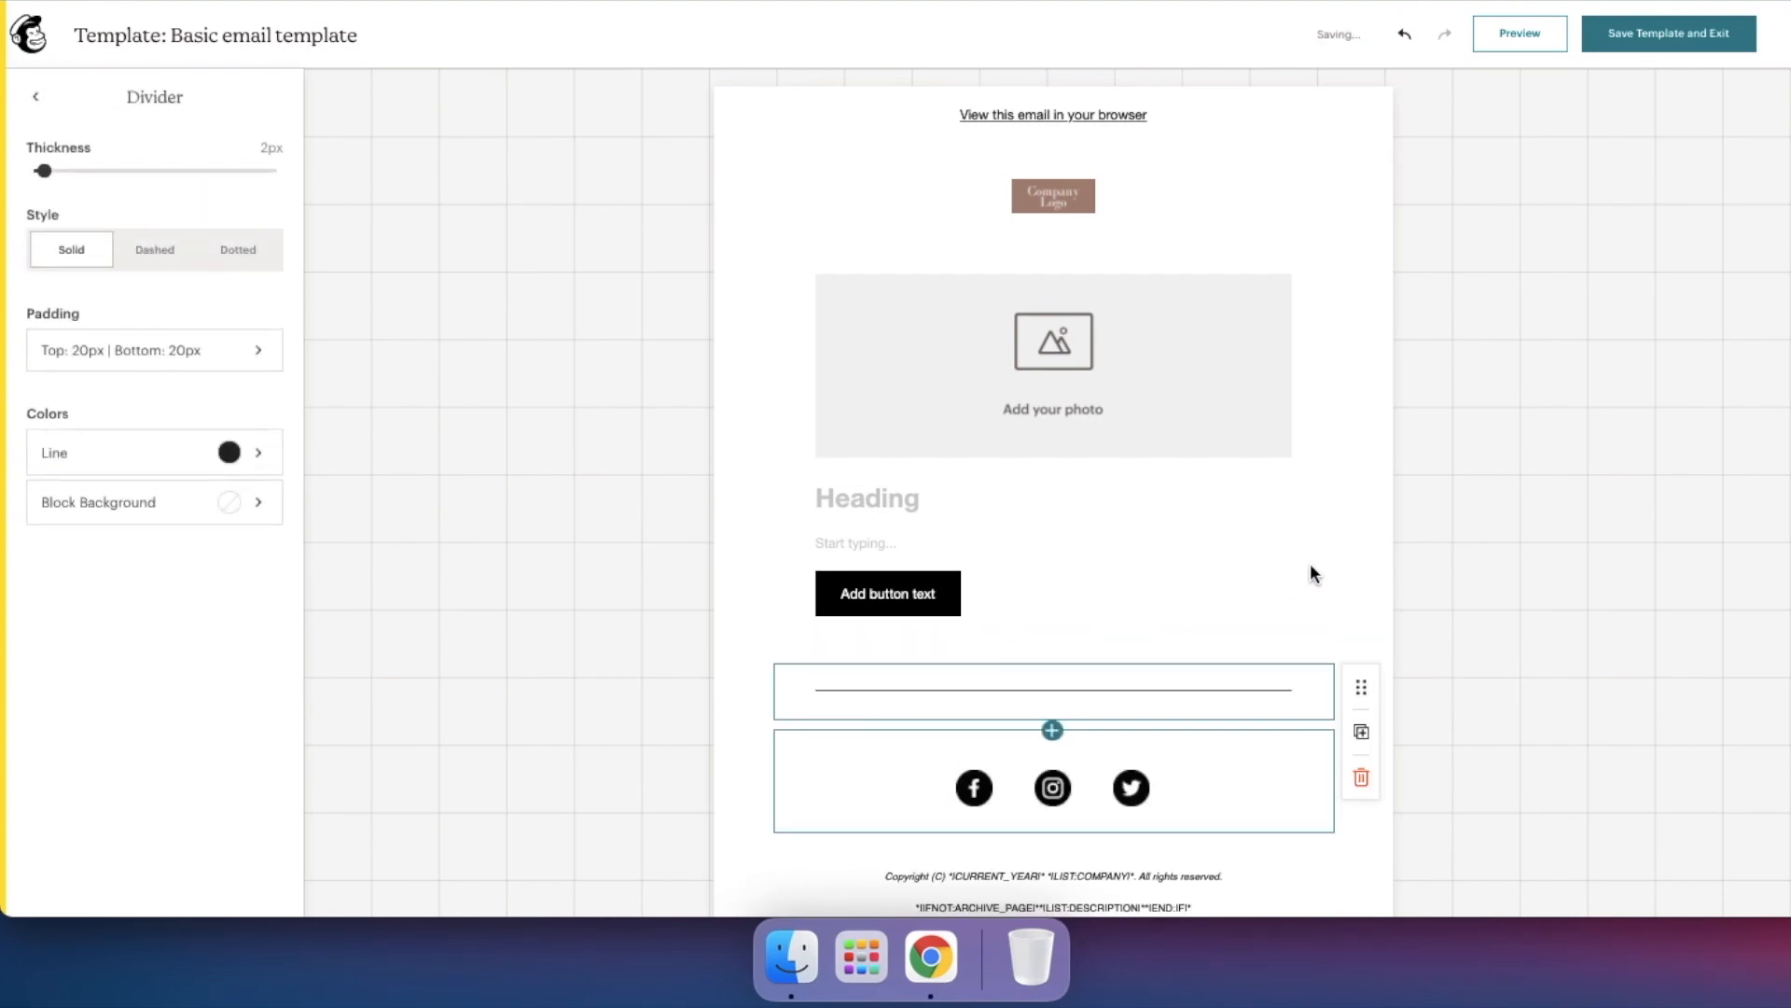
- Add a heading block followed by a paragraph block below the divider
{"action": "scroll", "coordinate": [1054, 606], "scroll_direction": "down", "scroll_amount": 2}
{"action": "left_click", "coordinate": [1052, 604]}
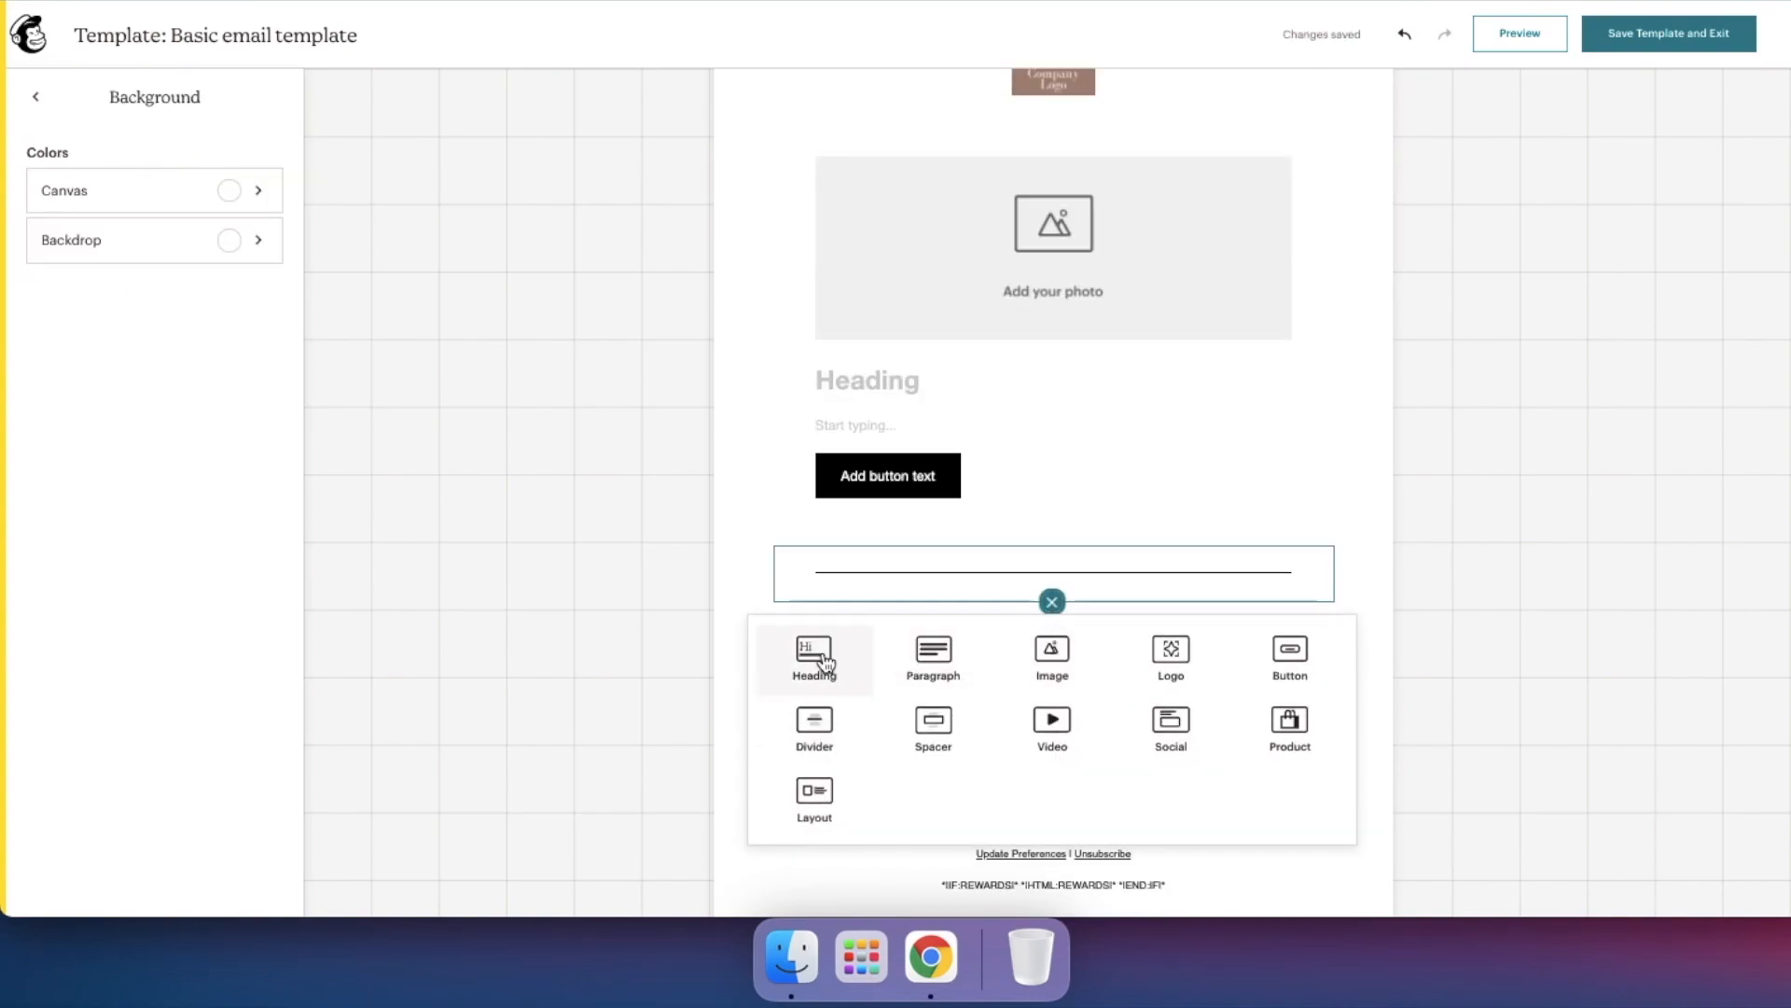
{"action": "left_click", "coordinate": [819, 657]}
{"action": "left_click", "coordinate": [1051, 653]}
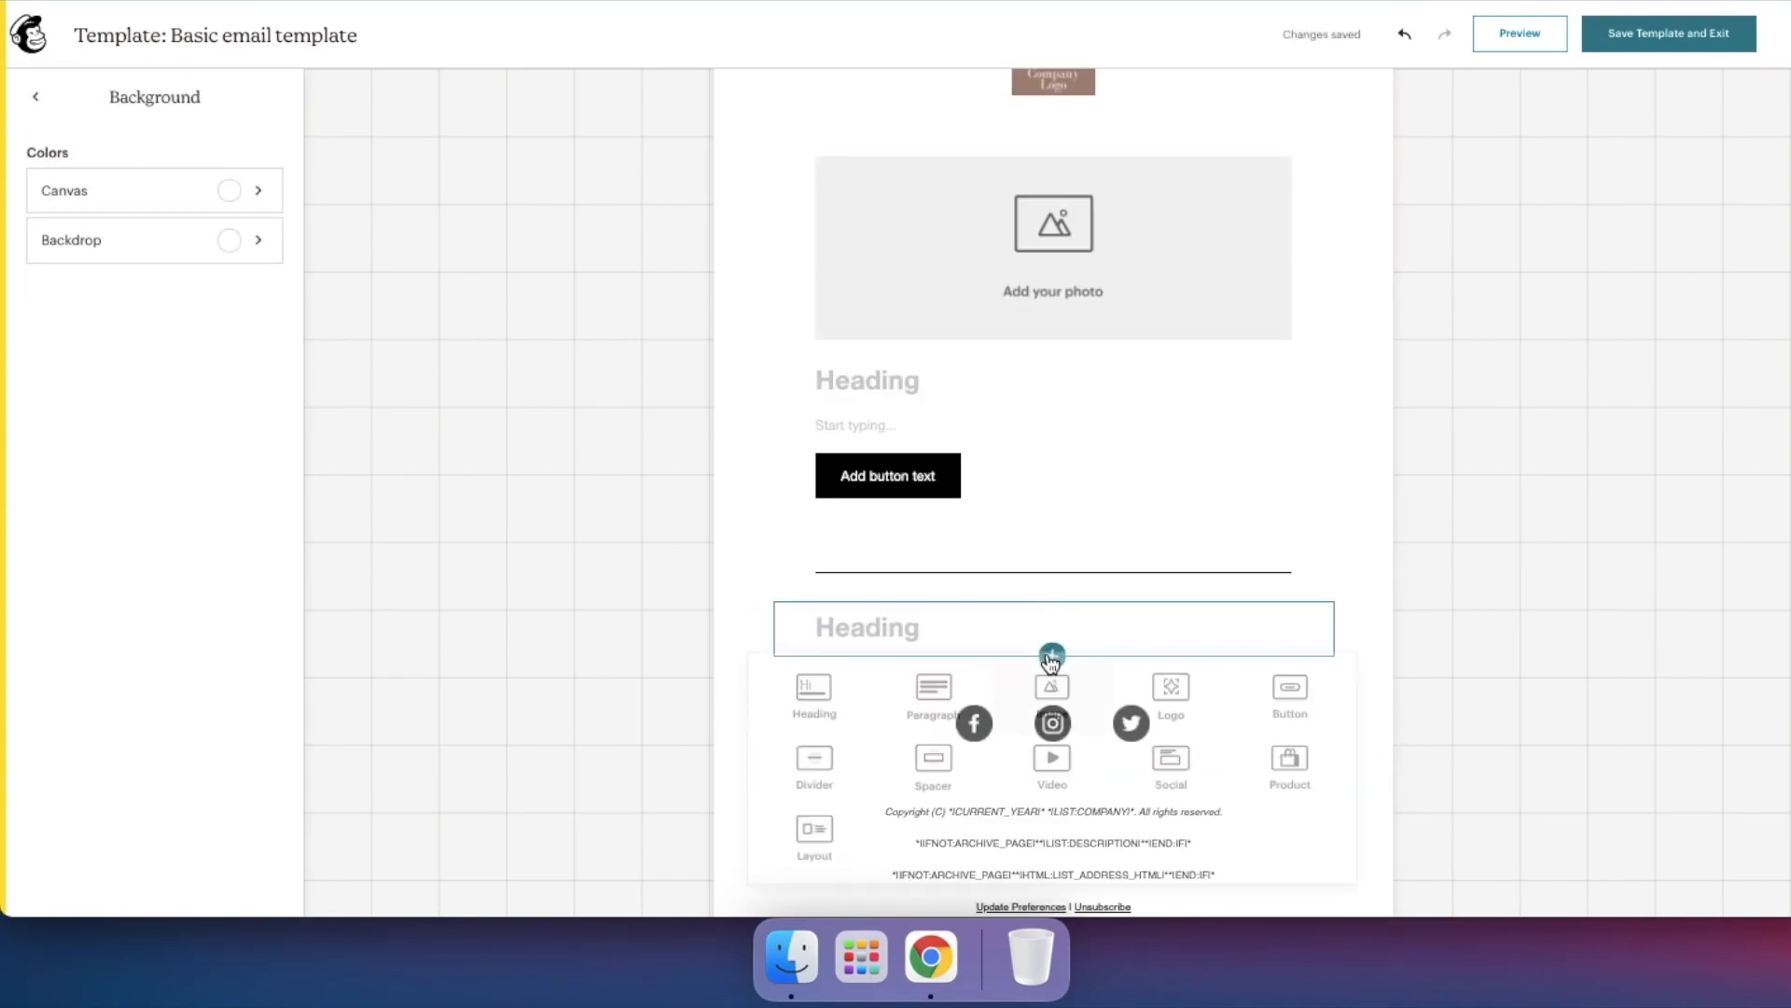
{"action": "left_click", "coordinate": [933, 709]}
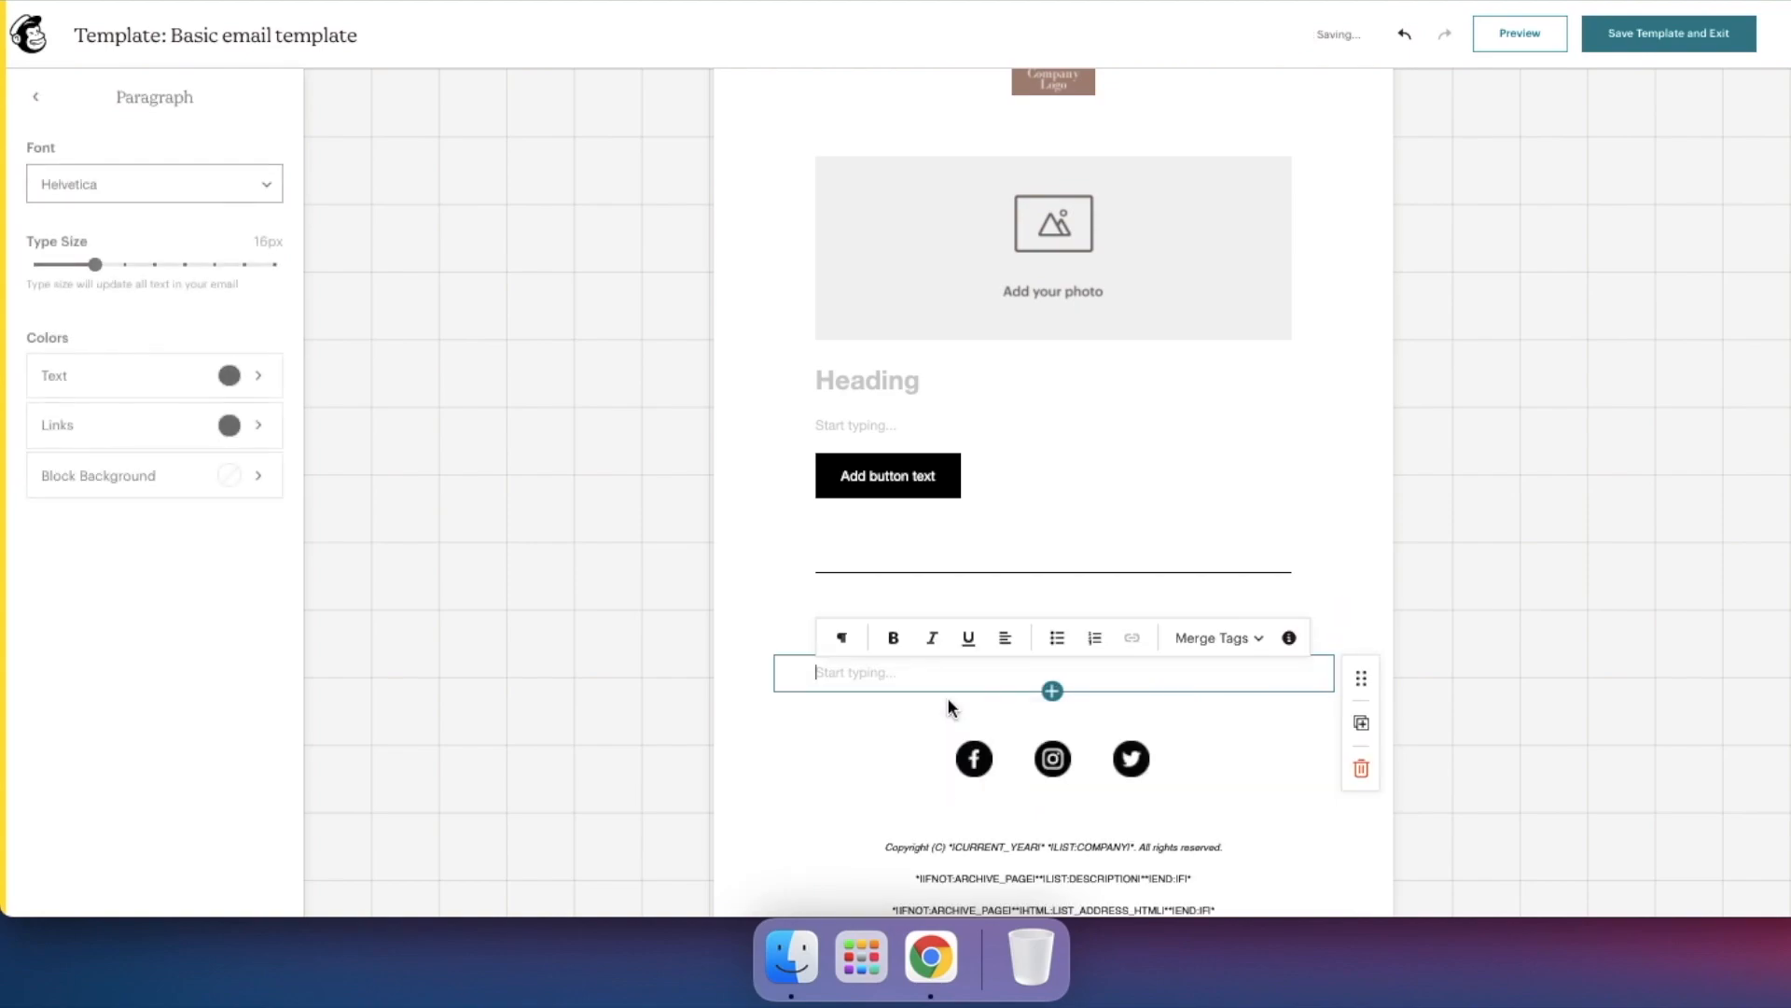
- Insert a layout with a photo beside heading, text and button below the second paragraph
{"action": "left_click", "coordinate": [1051, 688]}
{"action": "left_click", "coordinate": [816, 797]}
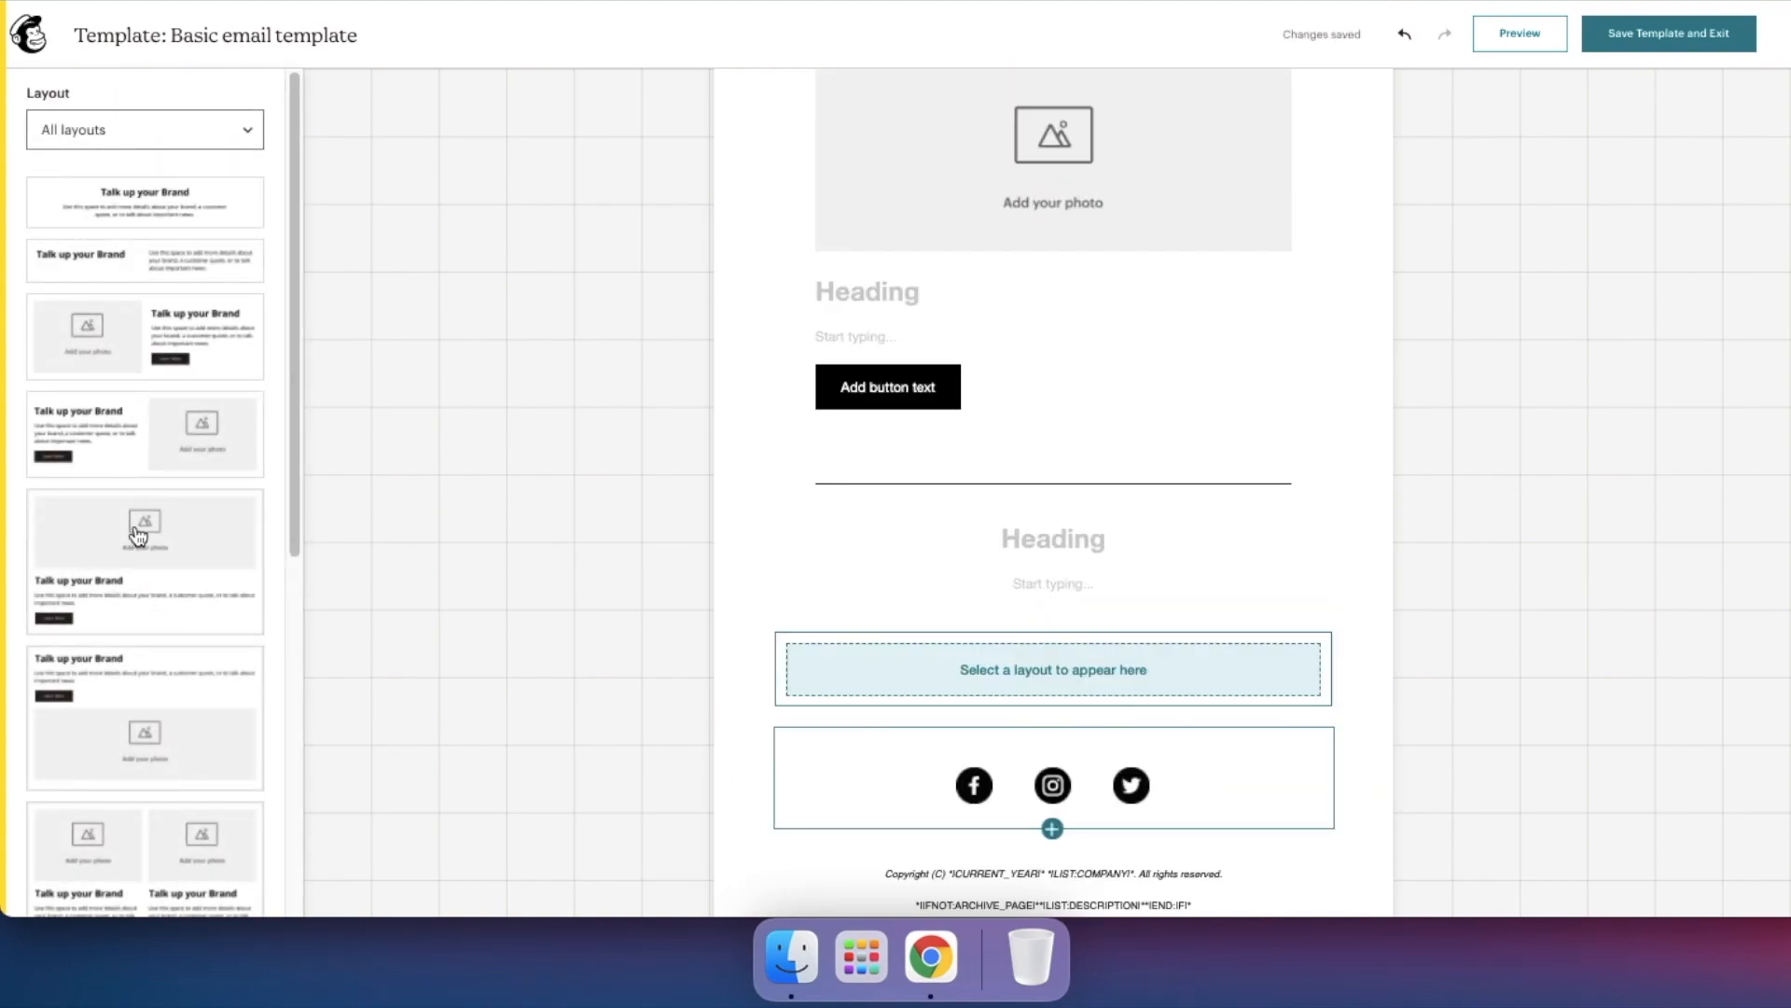
{"action": "left_click", "coordinate": [138, 534]}
- Add a two-column layout with photos above the heading, text and button below the first layout
{"action": "scroll", "coordinate": [132, 619], "scroll_direction": "down", "scroll_amount": 5}
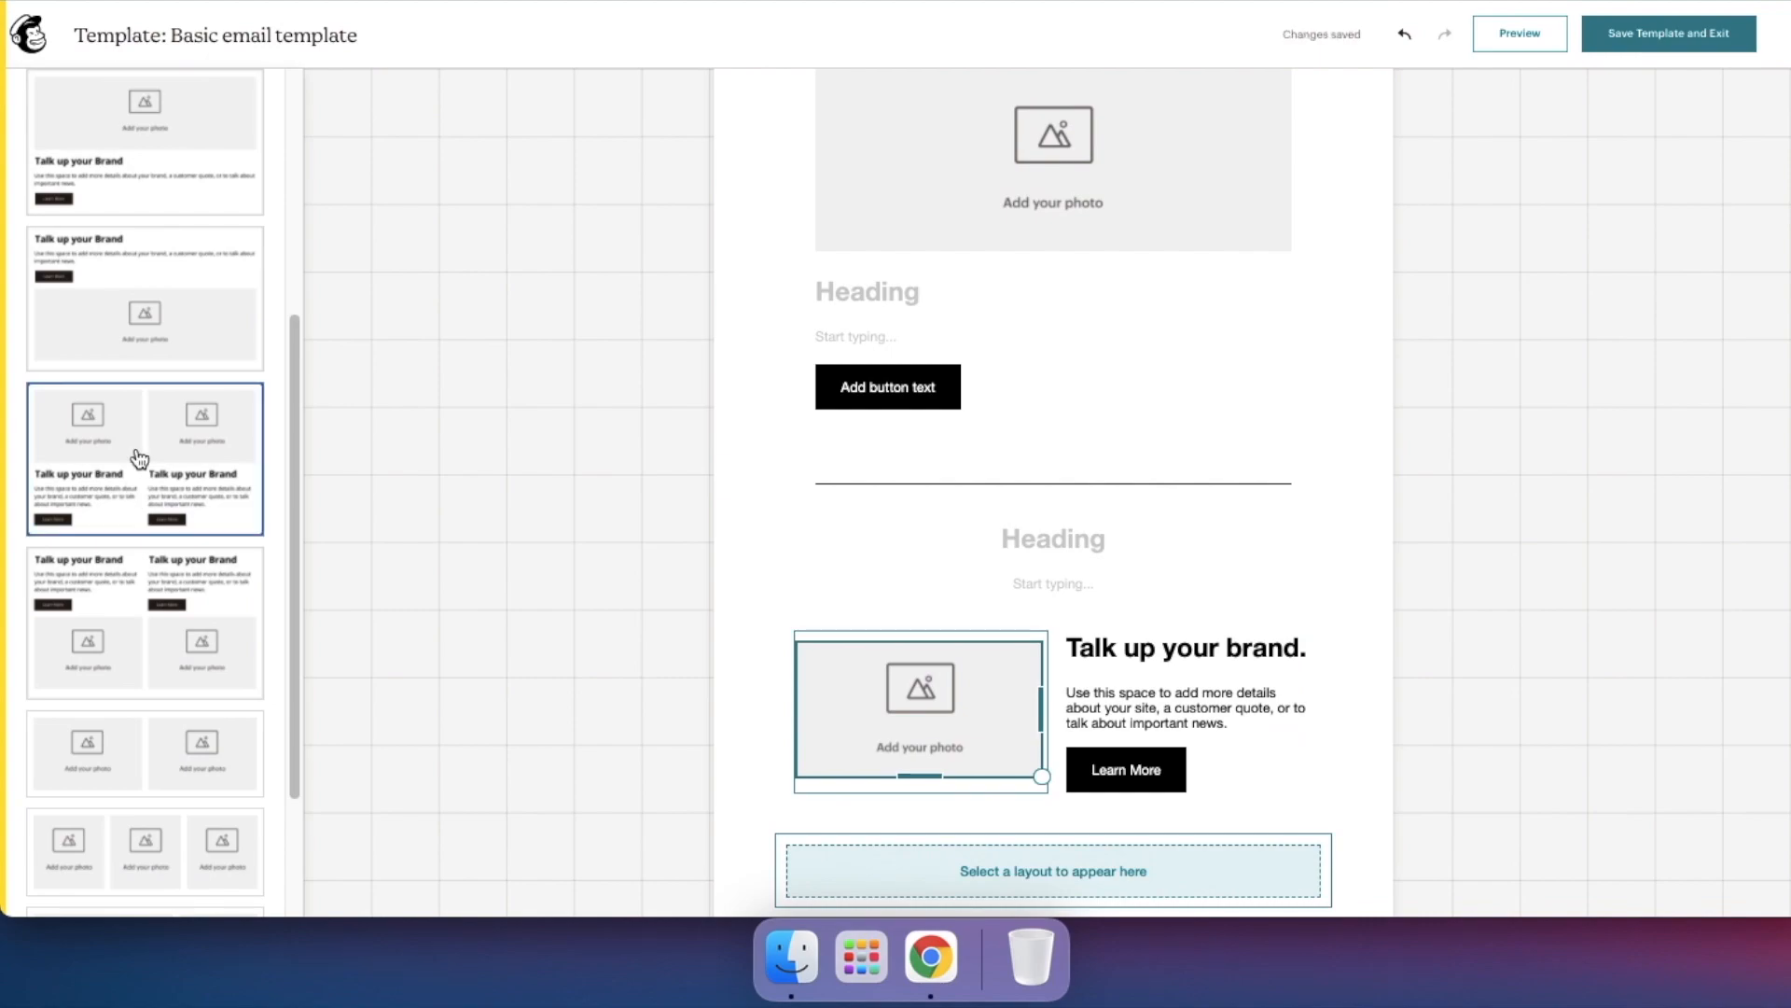
{"action": "left_click", "coordinate": [138, 457]}
{"action": "left_click", "coordinate": [1385, 729]}
{"action": "scroll", "coordinate": [1385, 729], "scroll_direction": "down", "scroll_amount": 5}
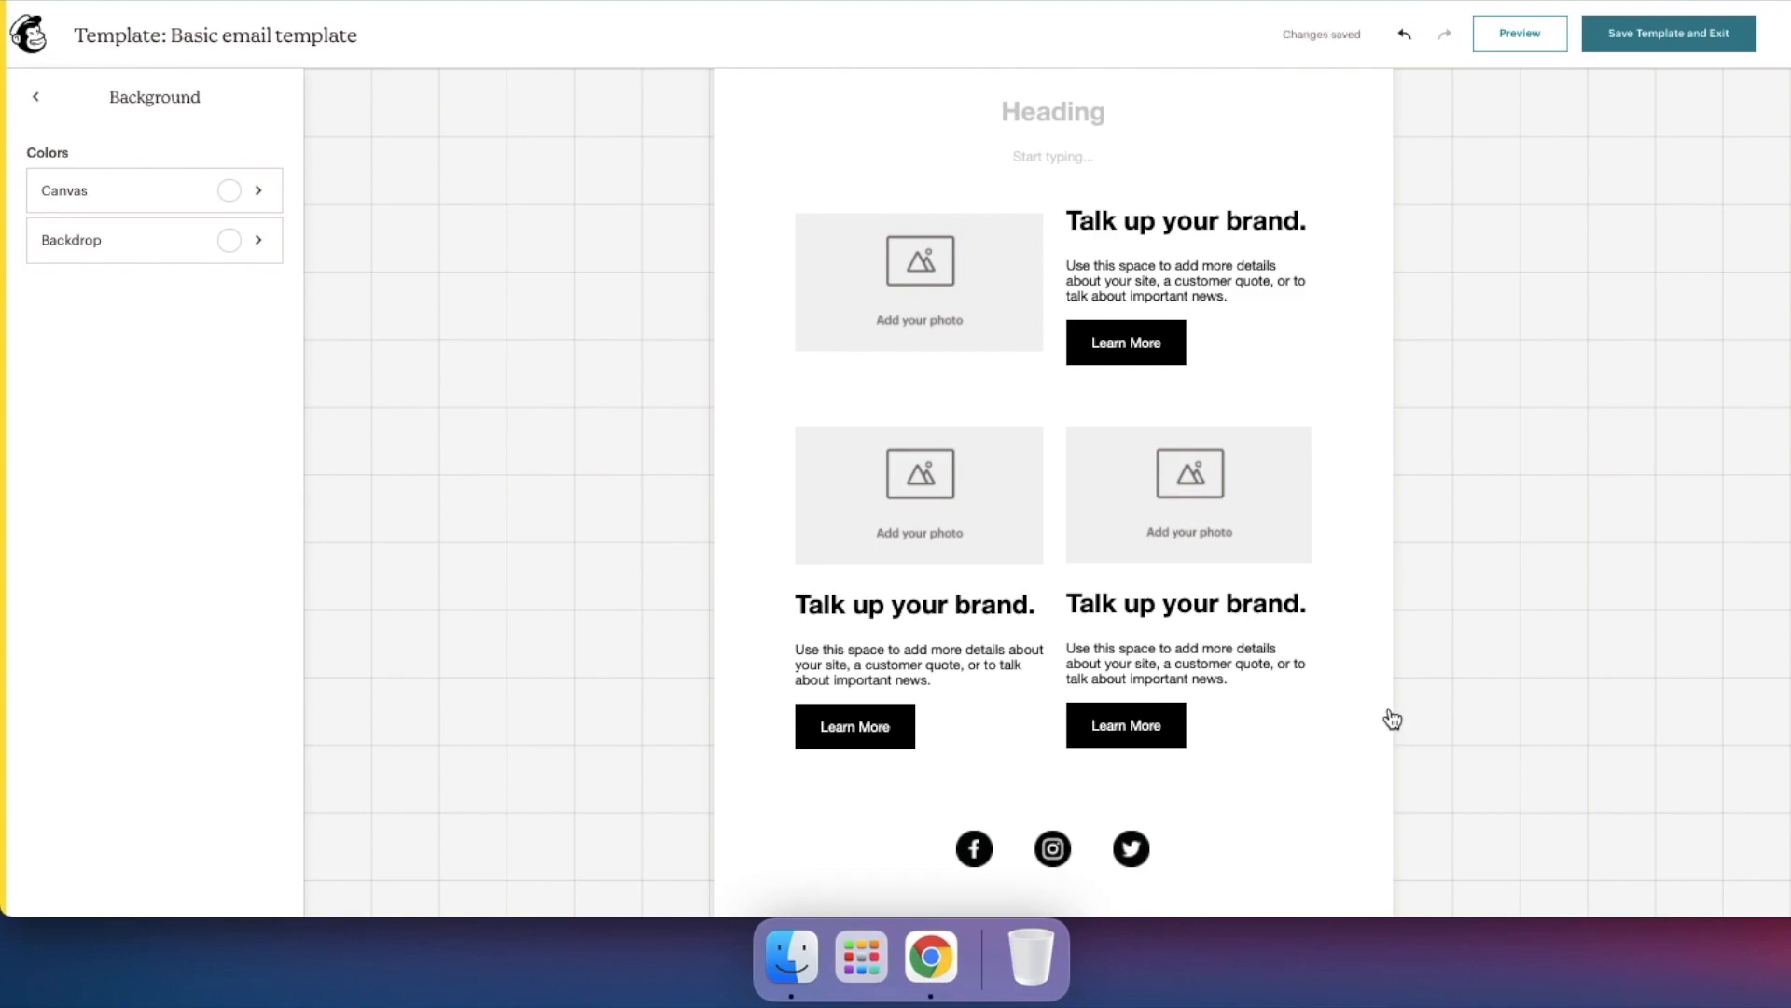
- Put a second Text & Image layout with the photo left of the text in place of the two-column layout
{"action": "left_click", "coordinate": [1052, 791]}
{"action": "left_click", "coordinate": [836, 752]}
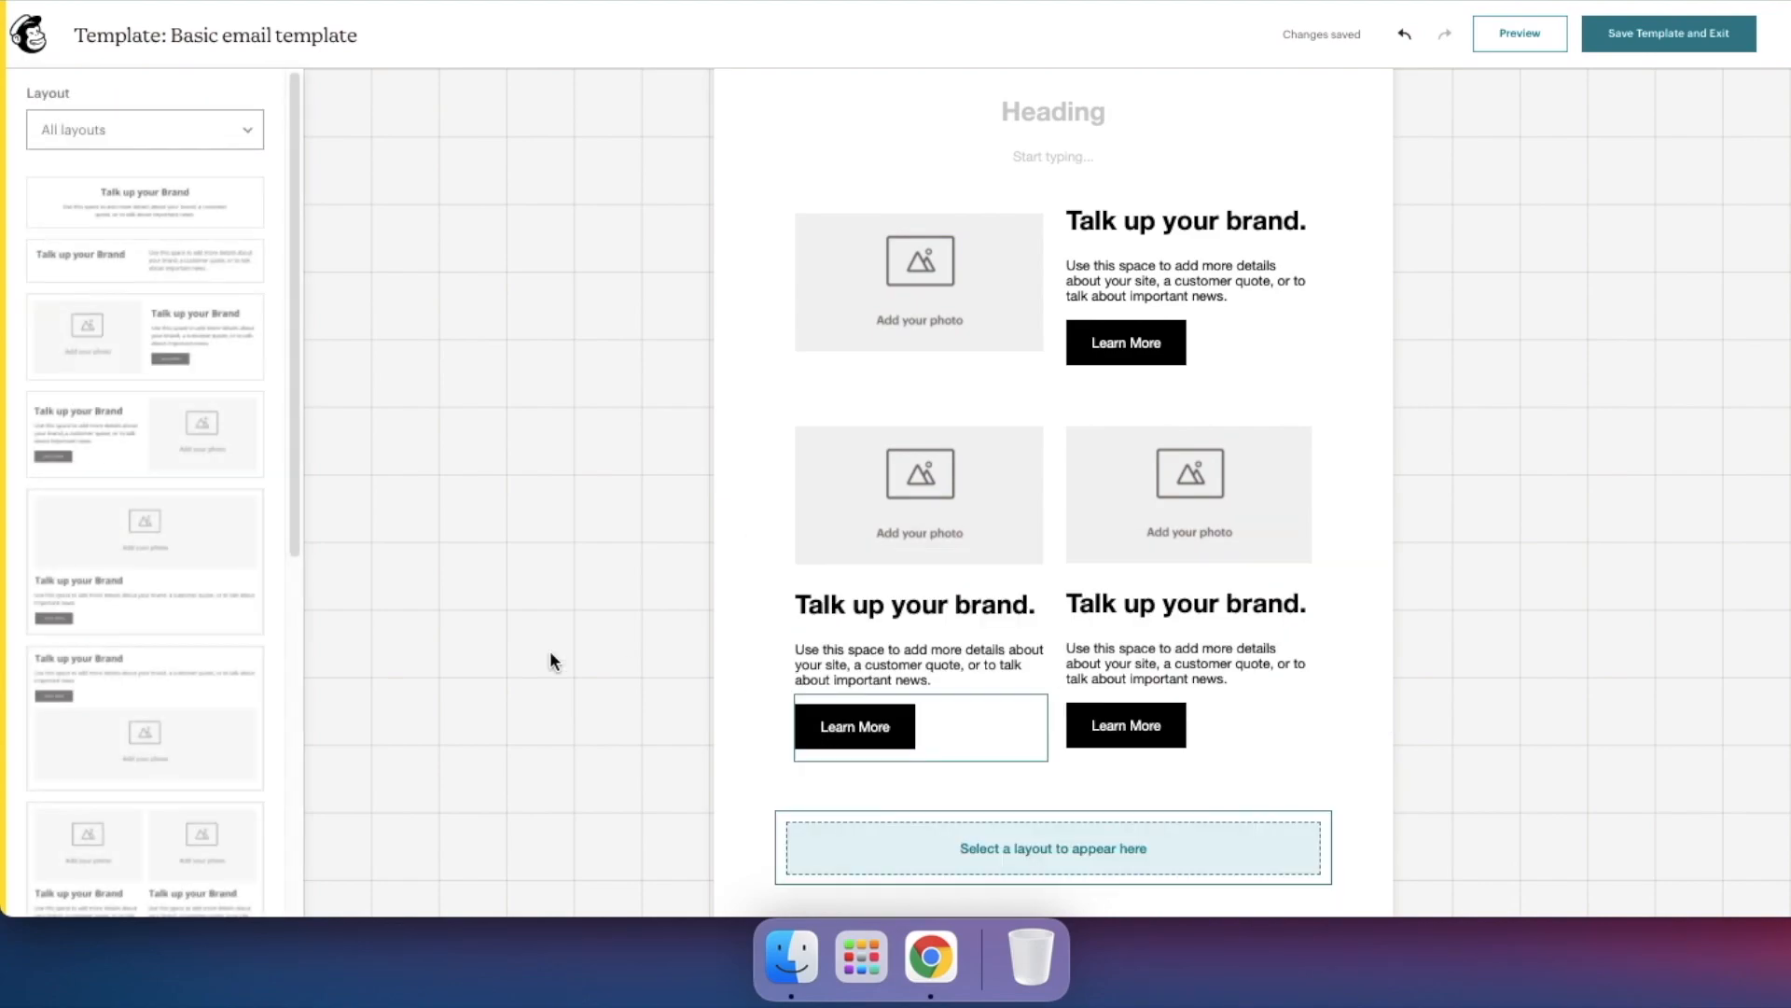
{"action": "left_click", "coordinate": [110, 270]}
- Add a third Text & Image layout with the photo left of the text above the social icons
{"action": "mouse_move", "coordinate": [1052, 605]}
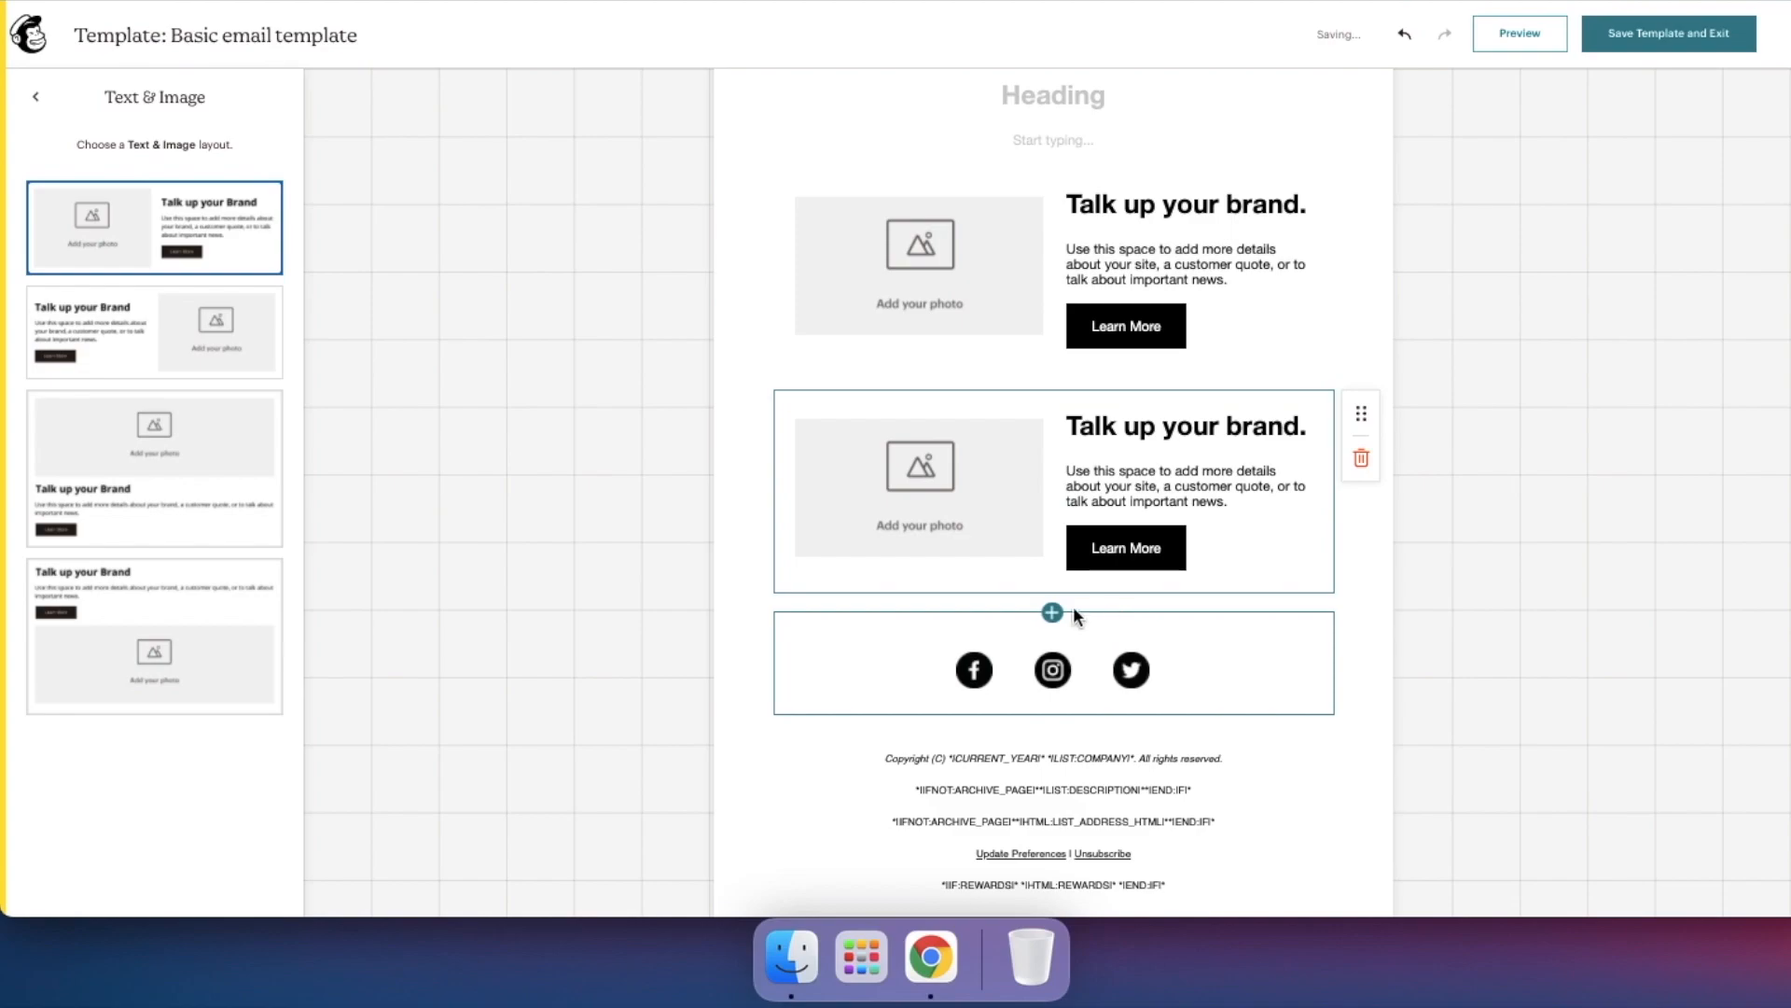
{"action": "left_click", "coordinate": [1053, 594]}
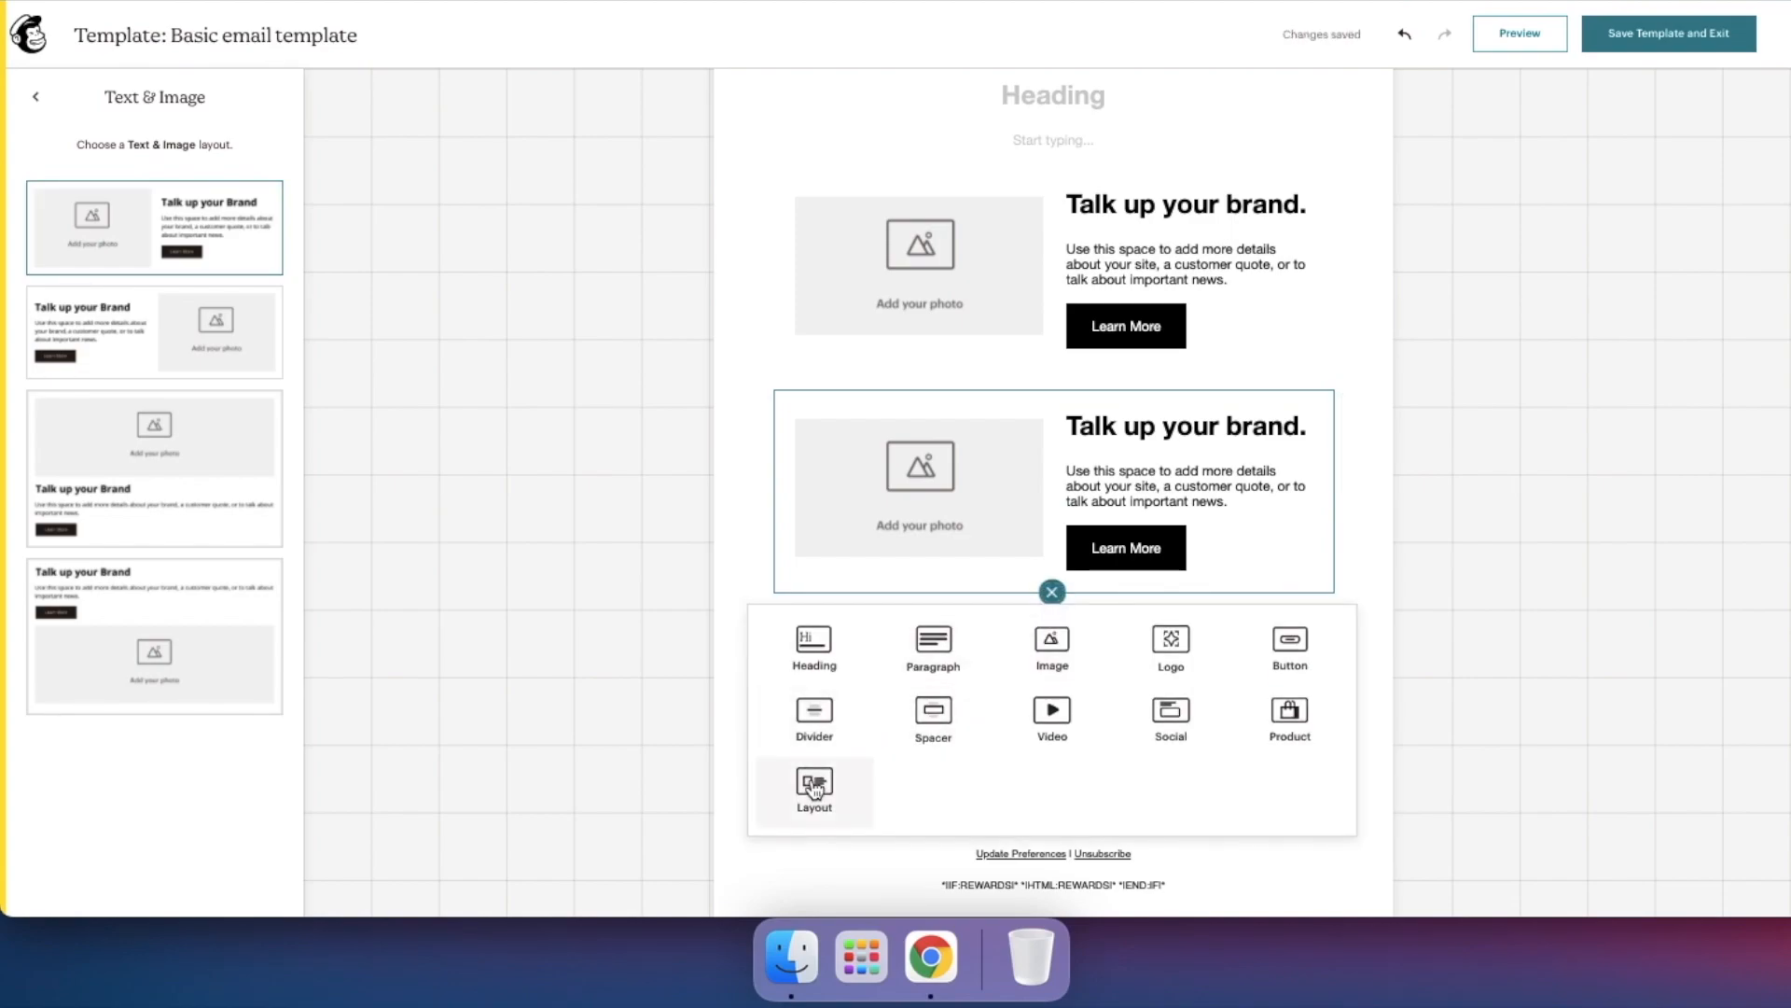
{"action": "left_click", "coordinate": [800, 786]}
{"action": "left_click", "coordinate": [142, 364]}
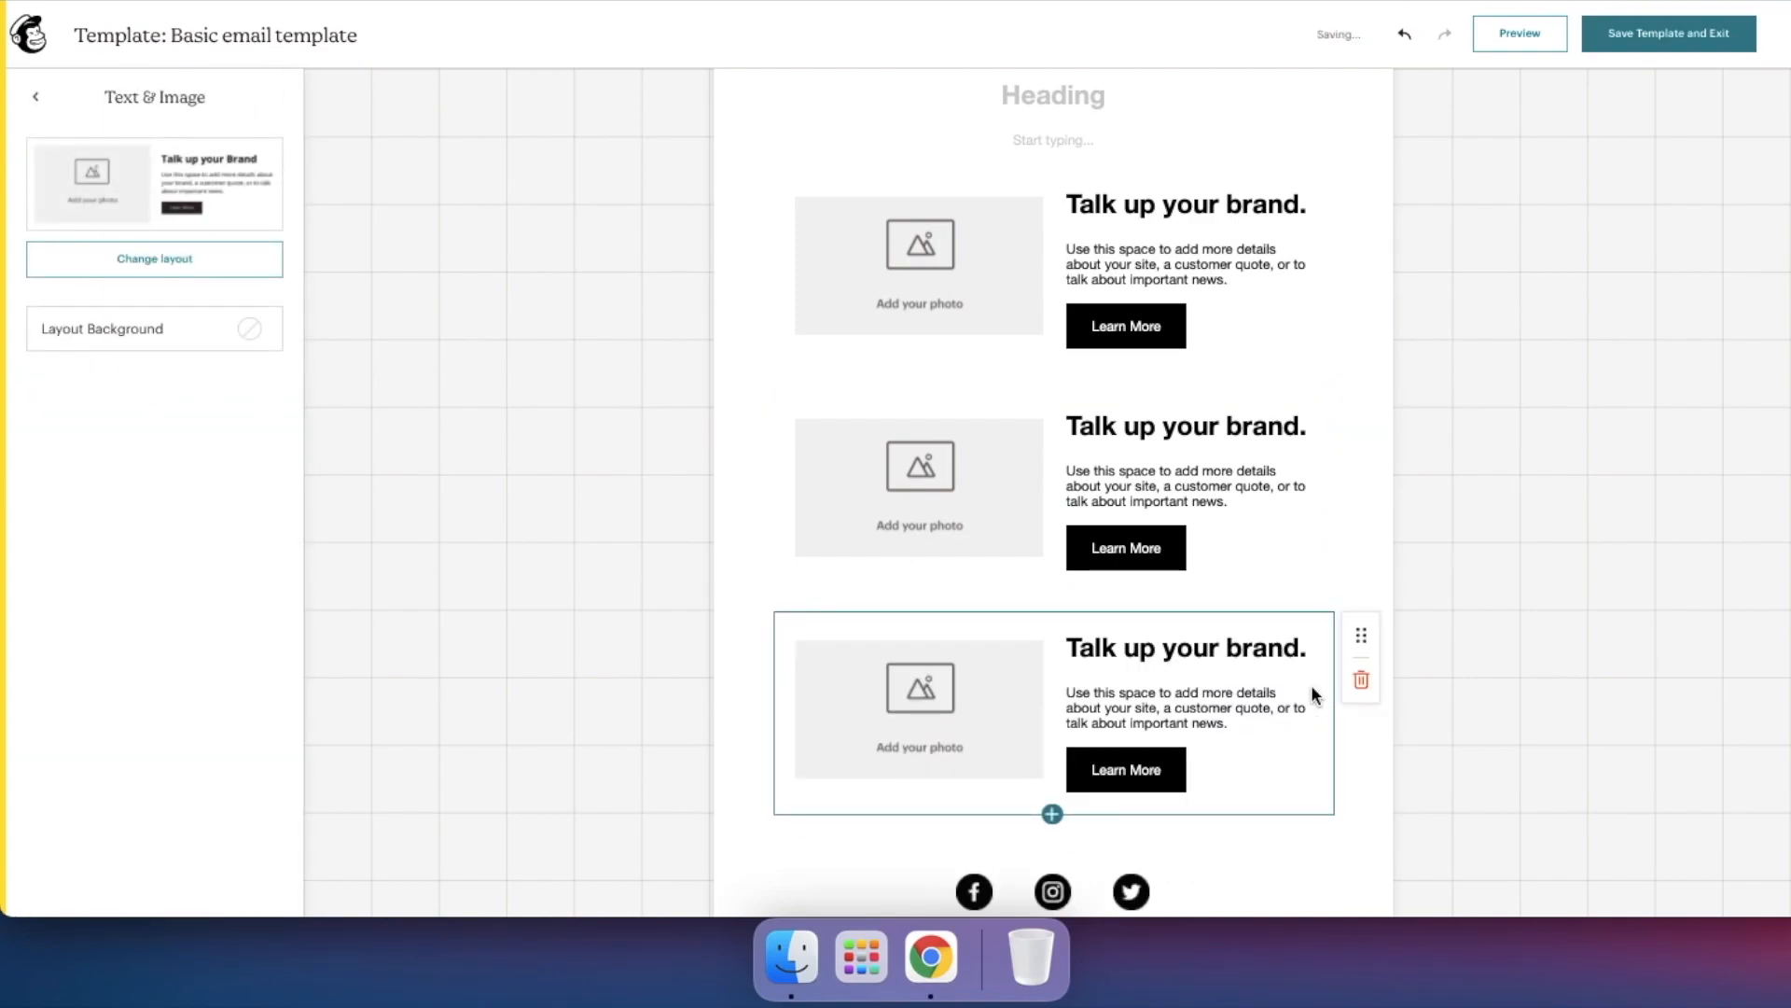
- Insert another photo-left Text & Image layout below the third one
{"action": "left_click", "coordinate": [1382, 781]}
{"action": "scroll", "coordinate": [1382, 781], "scroll_direction": "down", "scroll_amount": 2}
{"action": "left_click", "coordinate": [1052, 715]}
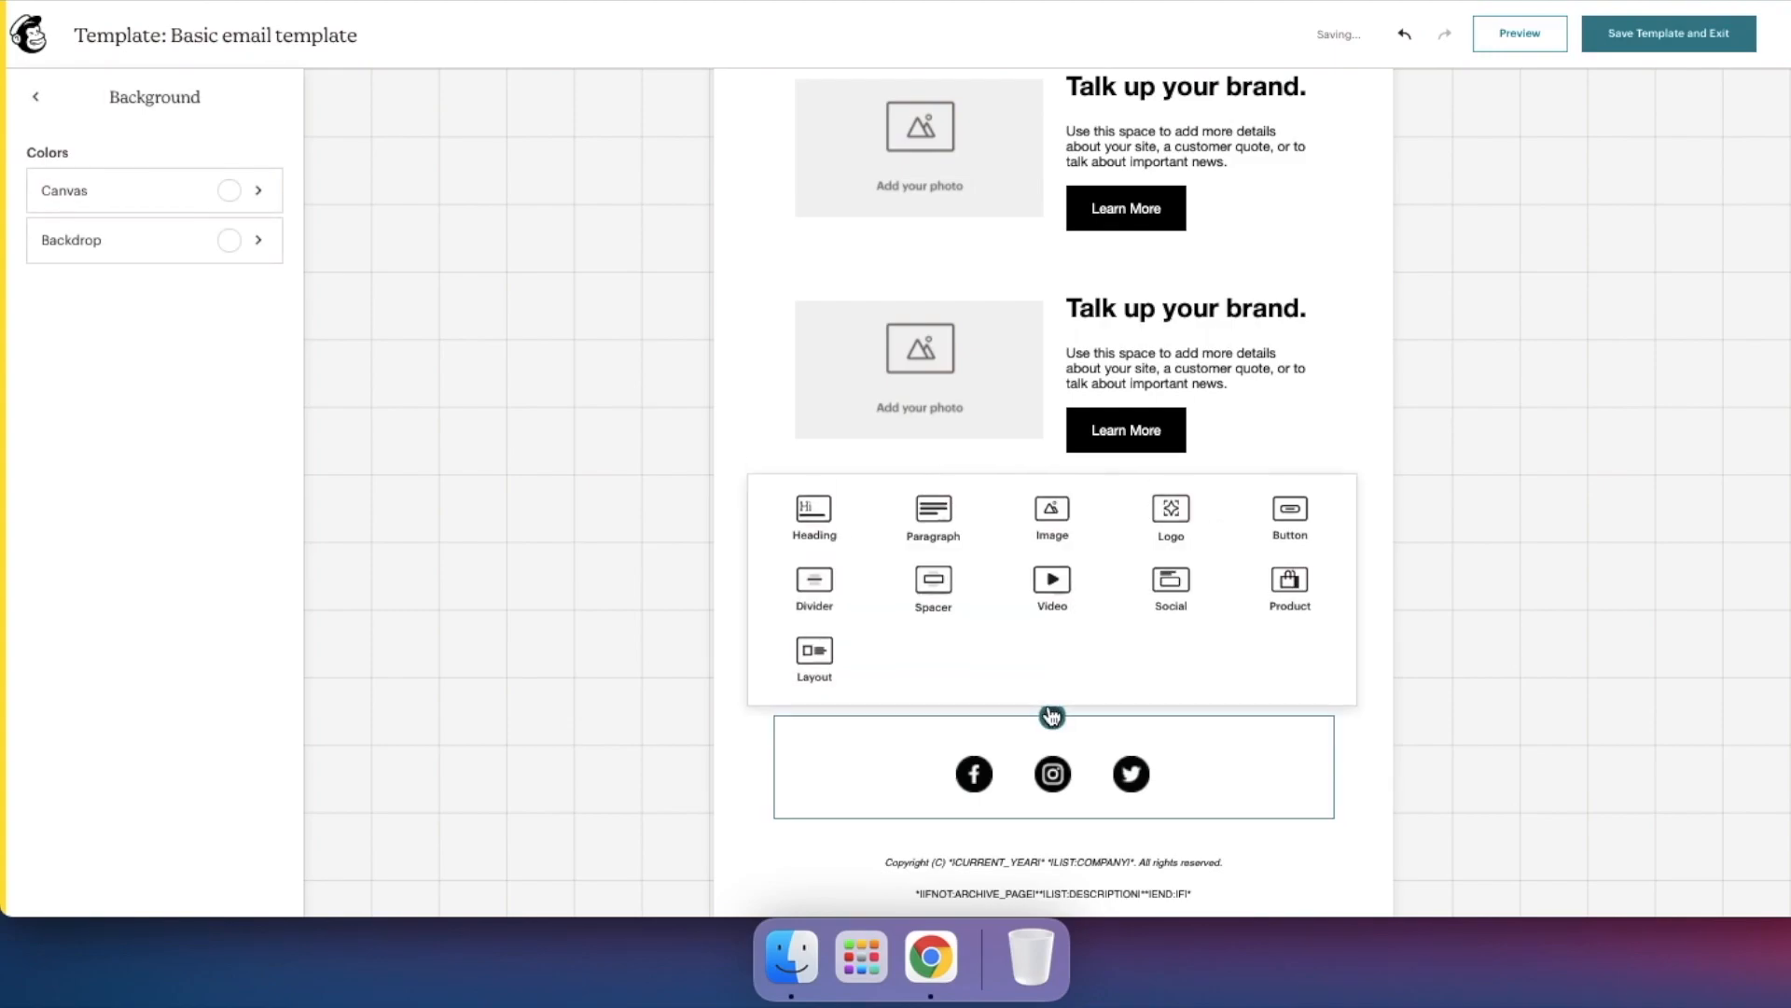
{"action": "left_click", "coordinate": [815, 655]}
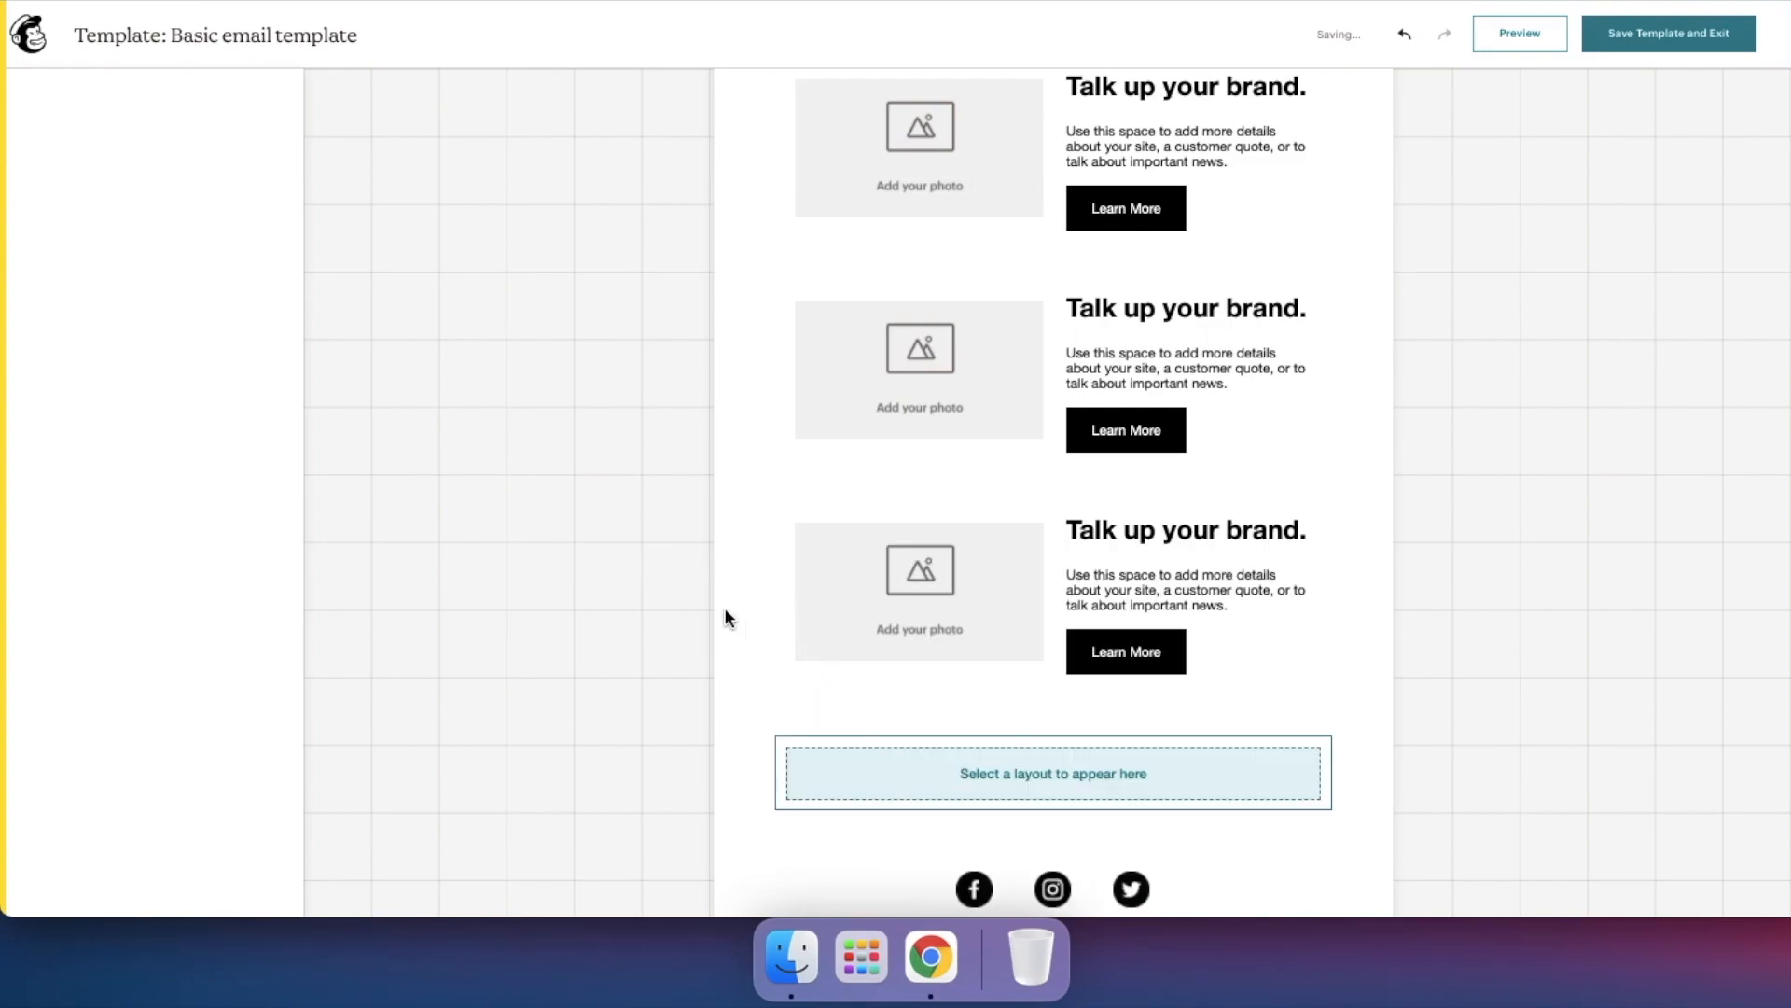
{"action": "left_click", "coordinate": [88, 357]}
- Delete the "Learn More" buttons from the first two Text & Image layouts
{"action": "scroll", "coordinate": [1325, 625], "scroll_direction": "up", "scroll_amount": 3}
{"action": "left_click", "coordinate": [1304, 454]}
{"action": "left_click", "coordinate": [1219, 392]}
{"action": "left_click", "coordinate": [1242, 642]}
{"action": "left_click", "coordinate": [1227, 595]}
- Remove the "Learn More" buttons from all remaining Text & Image layouts
{"action": "scroll", "coordinate": [1251, 592], "scroll_direction": "down", "scroll_amount": 4}
{"action": "left_click", "coordinate": [1248, 497]}
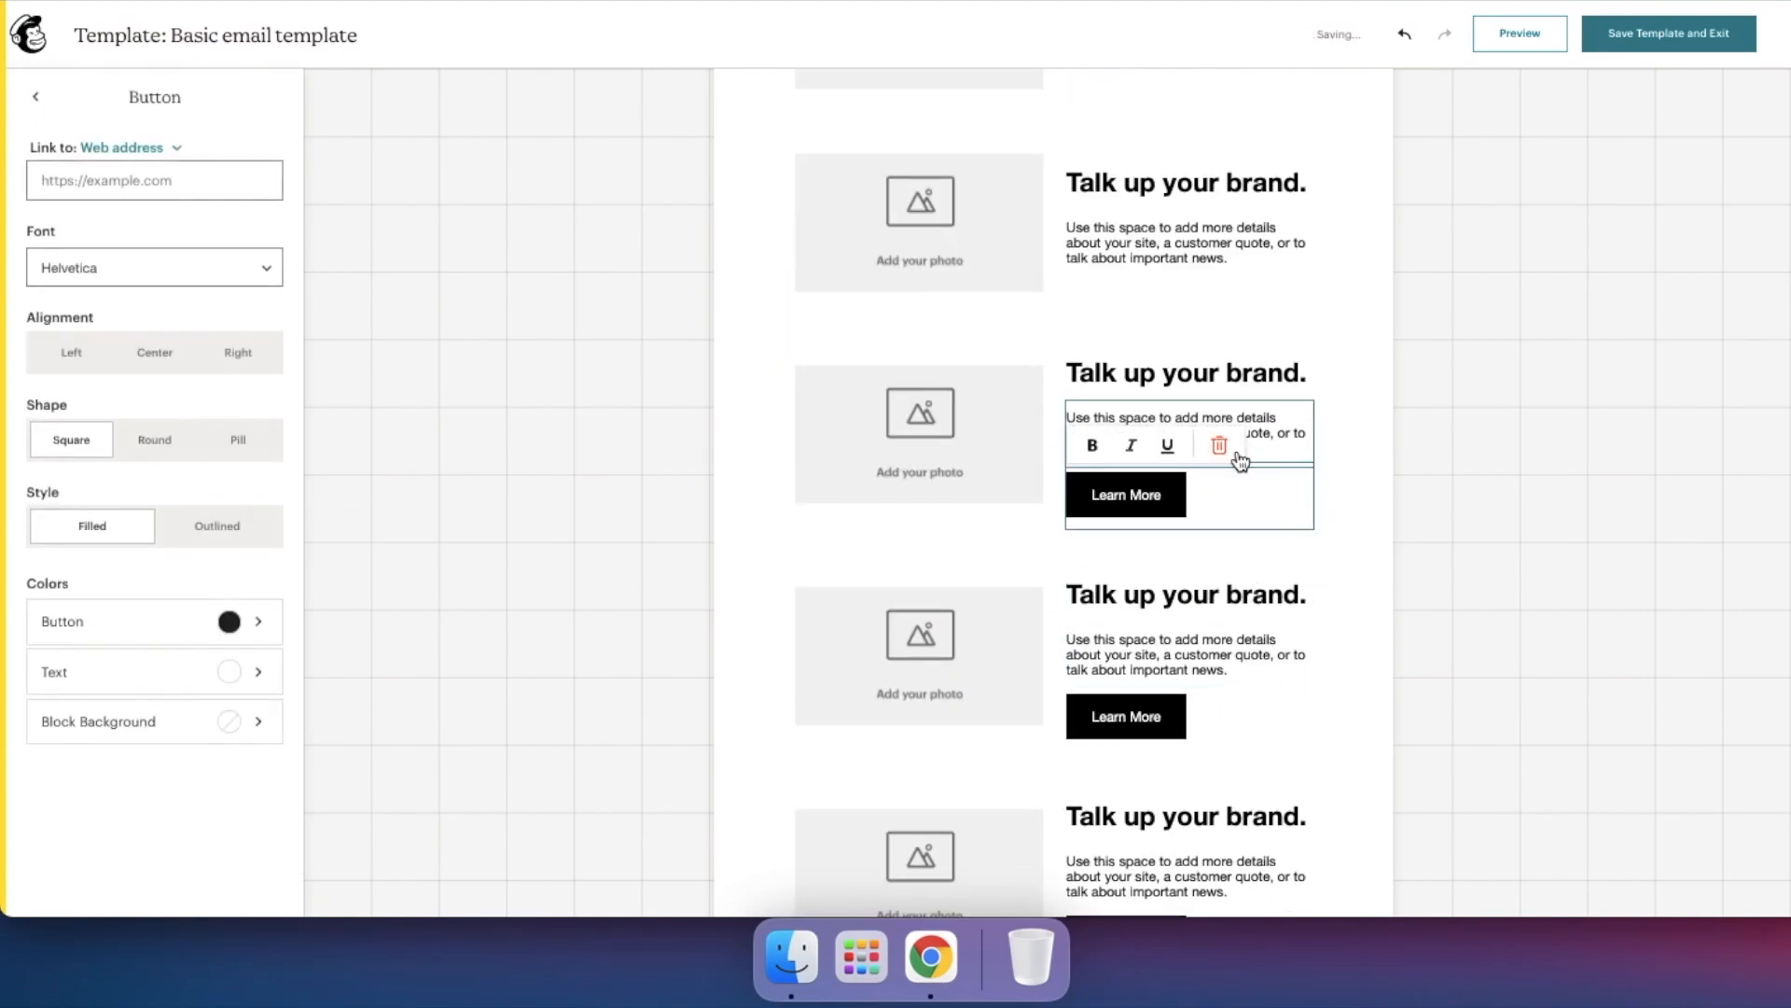
{"action": "left_click", "coordinate": [1227, 448]}
{"action": "scroll", "coordinate": [1264, 587], "scroll_direction": "down", "scroll_amount": 1}
{"action": "left_click", "coordinate": [1250, 651]}
{"action": "left_click", "coordinate": [1219, 605]}
{"action": "scroll", "coordinate": [1323, 652], "scroll_direction": "down", "scroll_amount": 2}
{"action": "left_click", "coordinate": [1282, 640]}
{"action": "left_click", "coordinate": [1126, 648]}
{"action": "left_click", "coordinate": [1219, 597]}
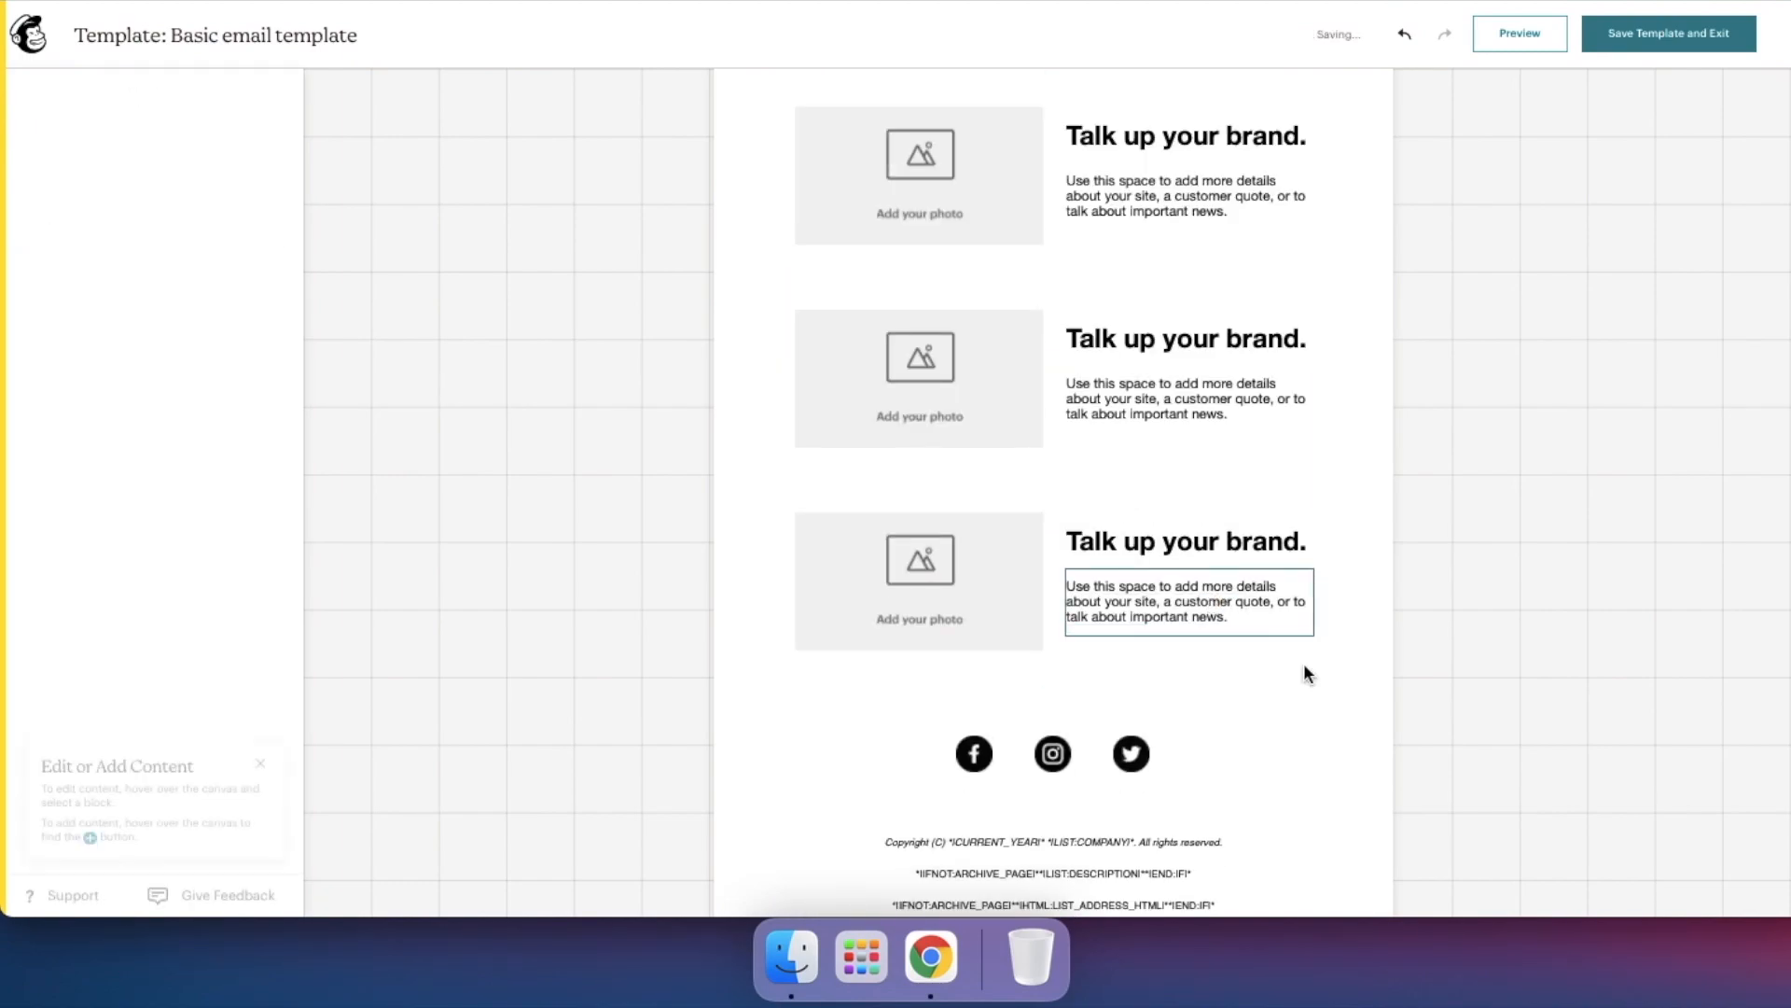
{"action": "left_click", "coordinate": [1381, 736]}
- Review the template up to its header, save it and exit the editor
{"action": "scroll", "coordinate": [1301, 749], "scroll_direction": "up", "scroll_amount": 5}
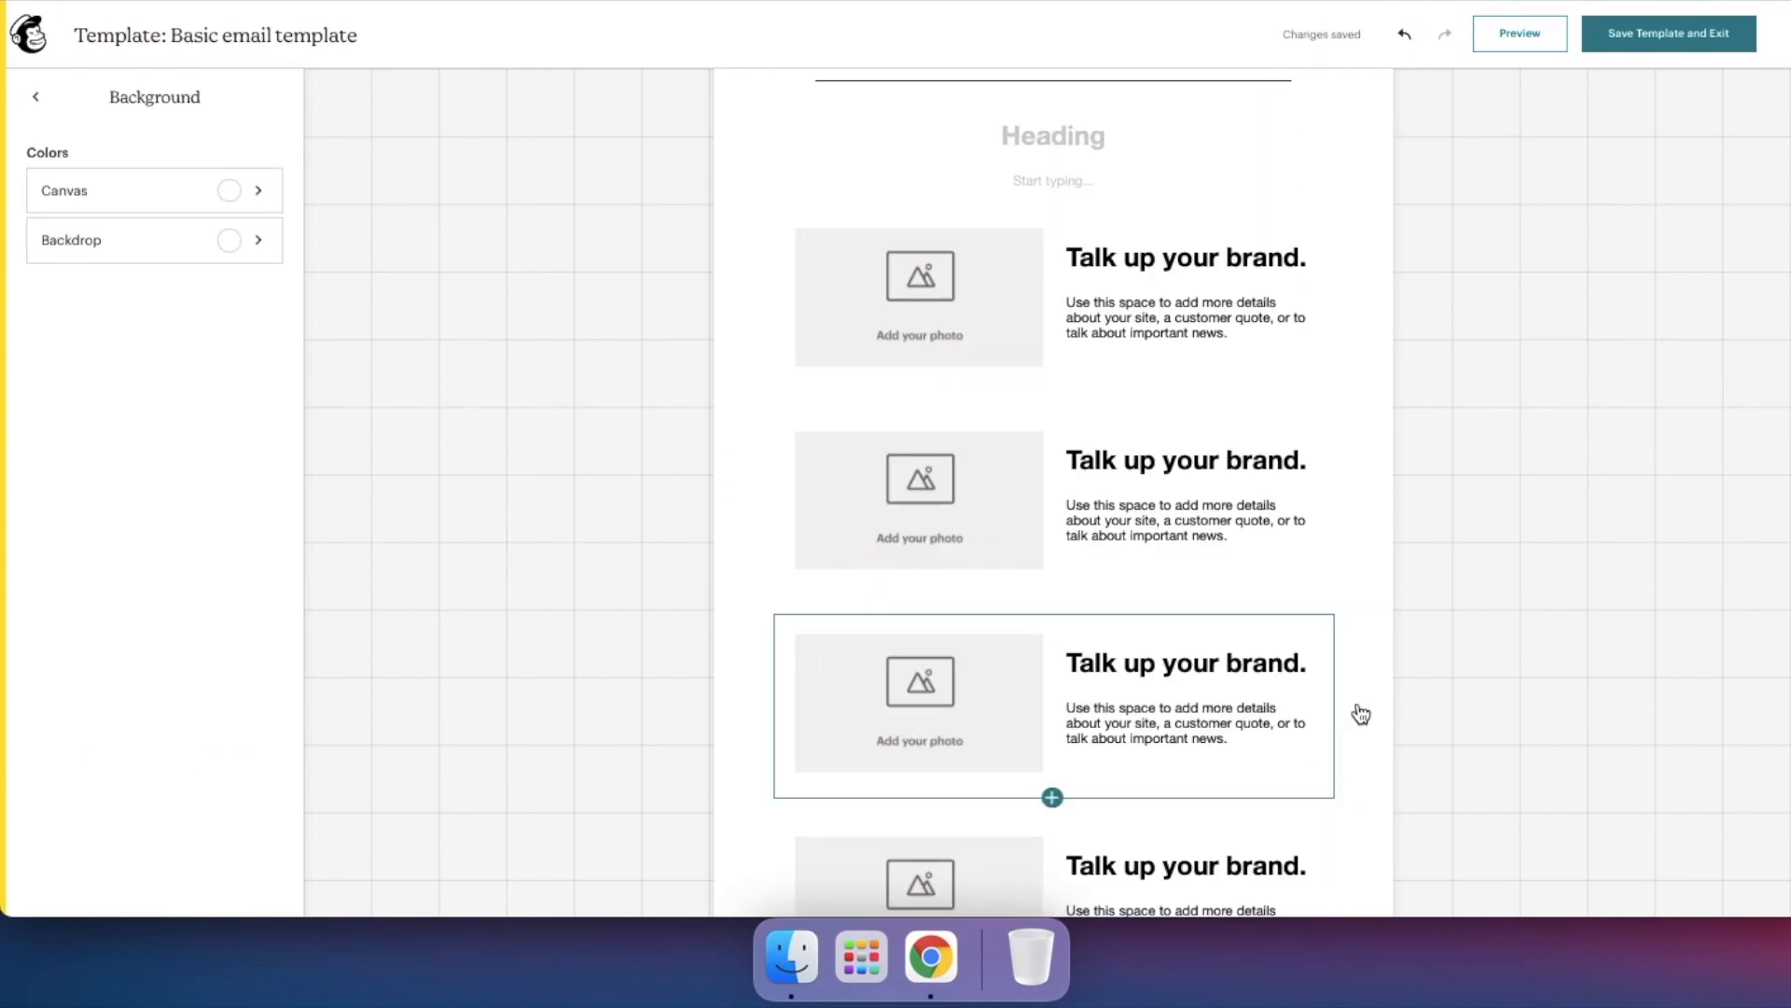
{"action": "scroll", "coordinate": [1387, 625], "scroll_direction": "up", "scroll_amount": 3}
{"action": "scroll", "coordinate": [1389, 613], "scroll_direction": "up", "scroll_amount": 4}
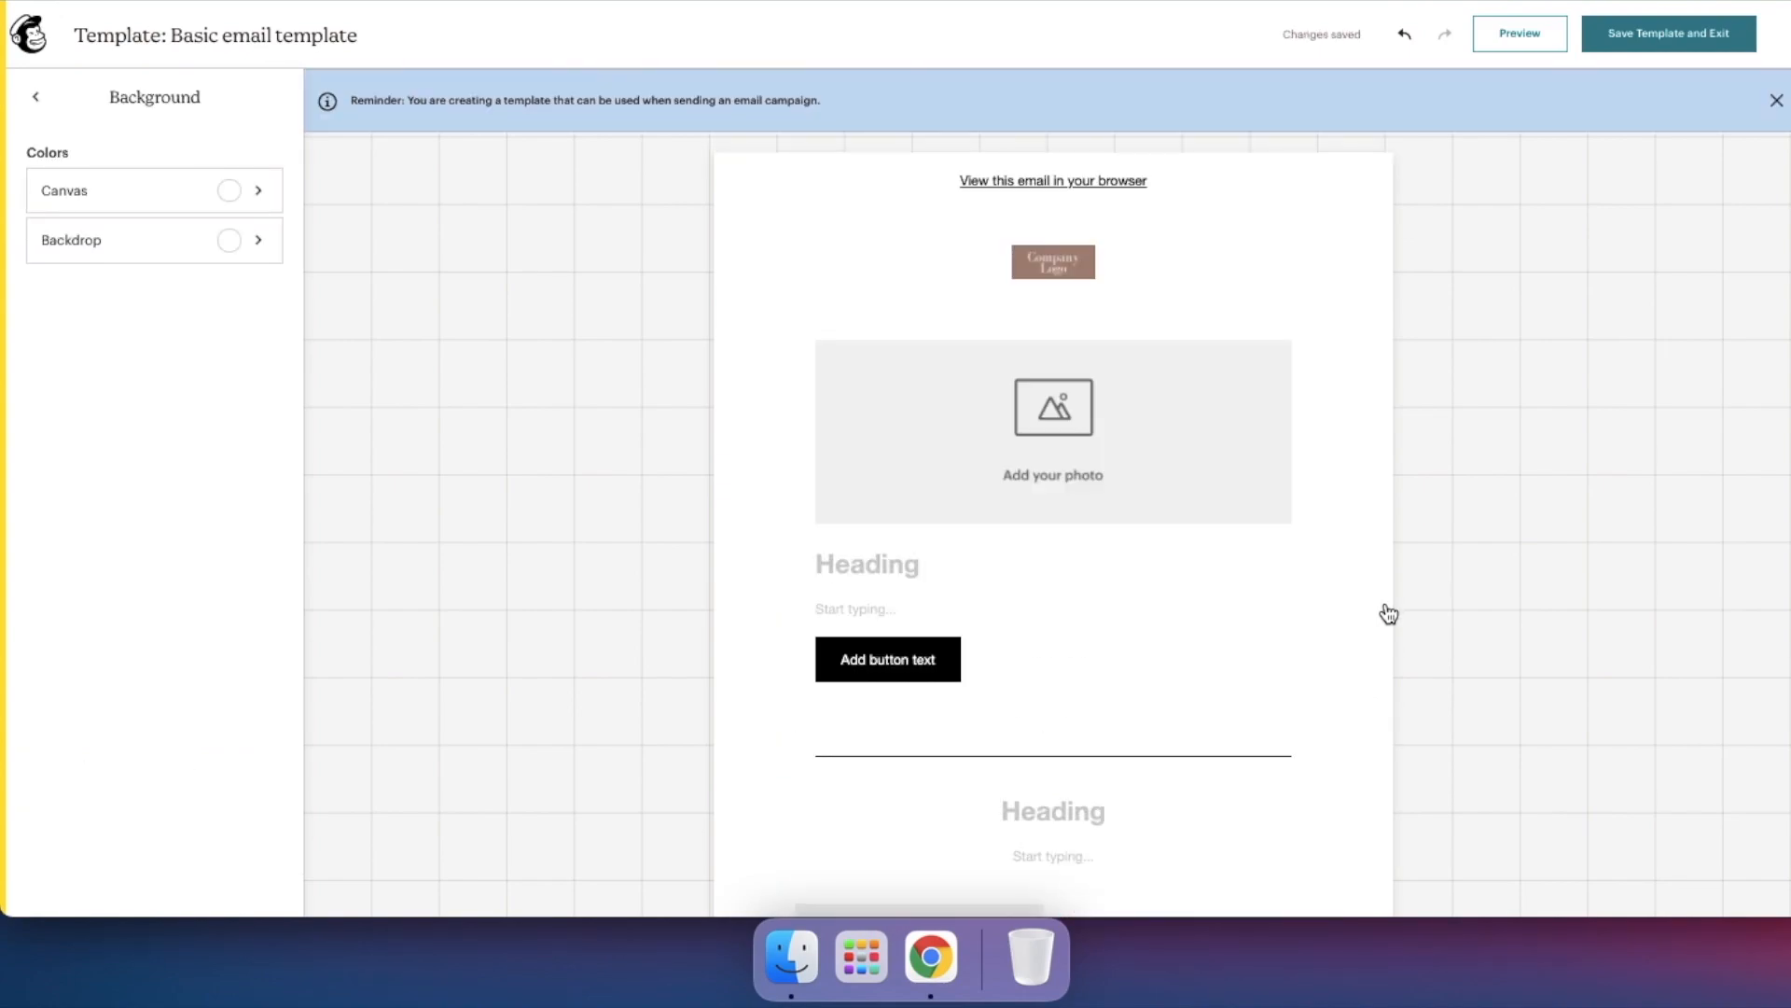
{"action": "left_click", "coordinate": [1598, 42]}
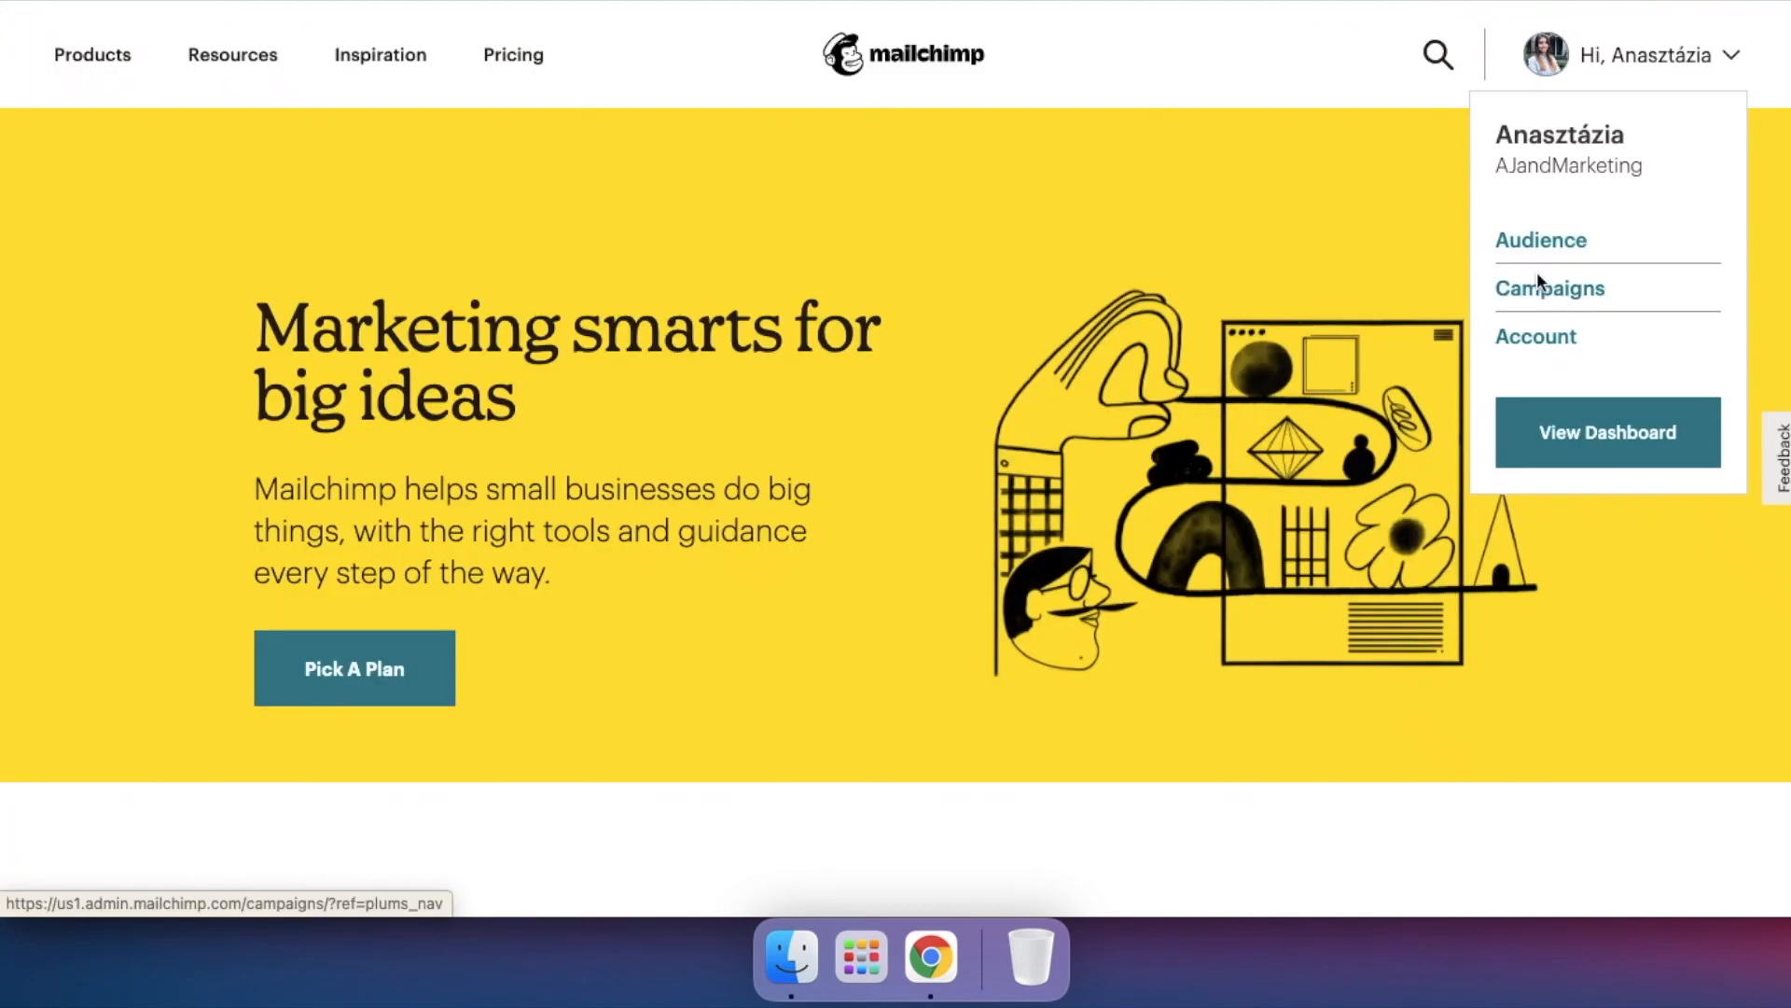
- Create a regular email campaign named "How to create simple email campaigns" and begin building it
{"action": "left_click", "coordinate": [1544, 291]}
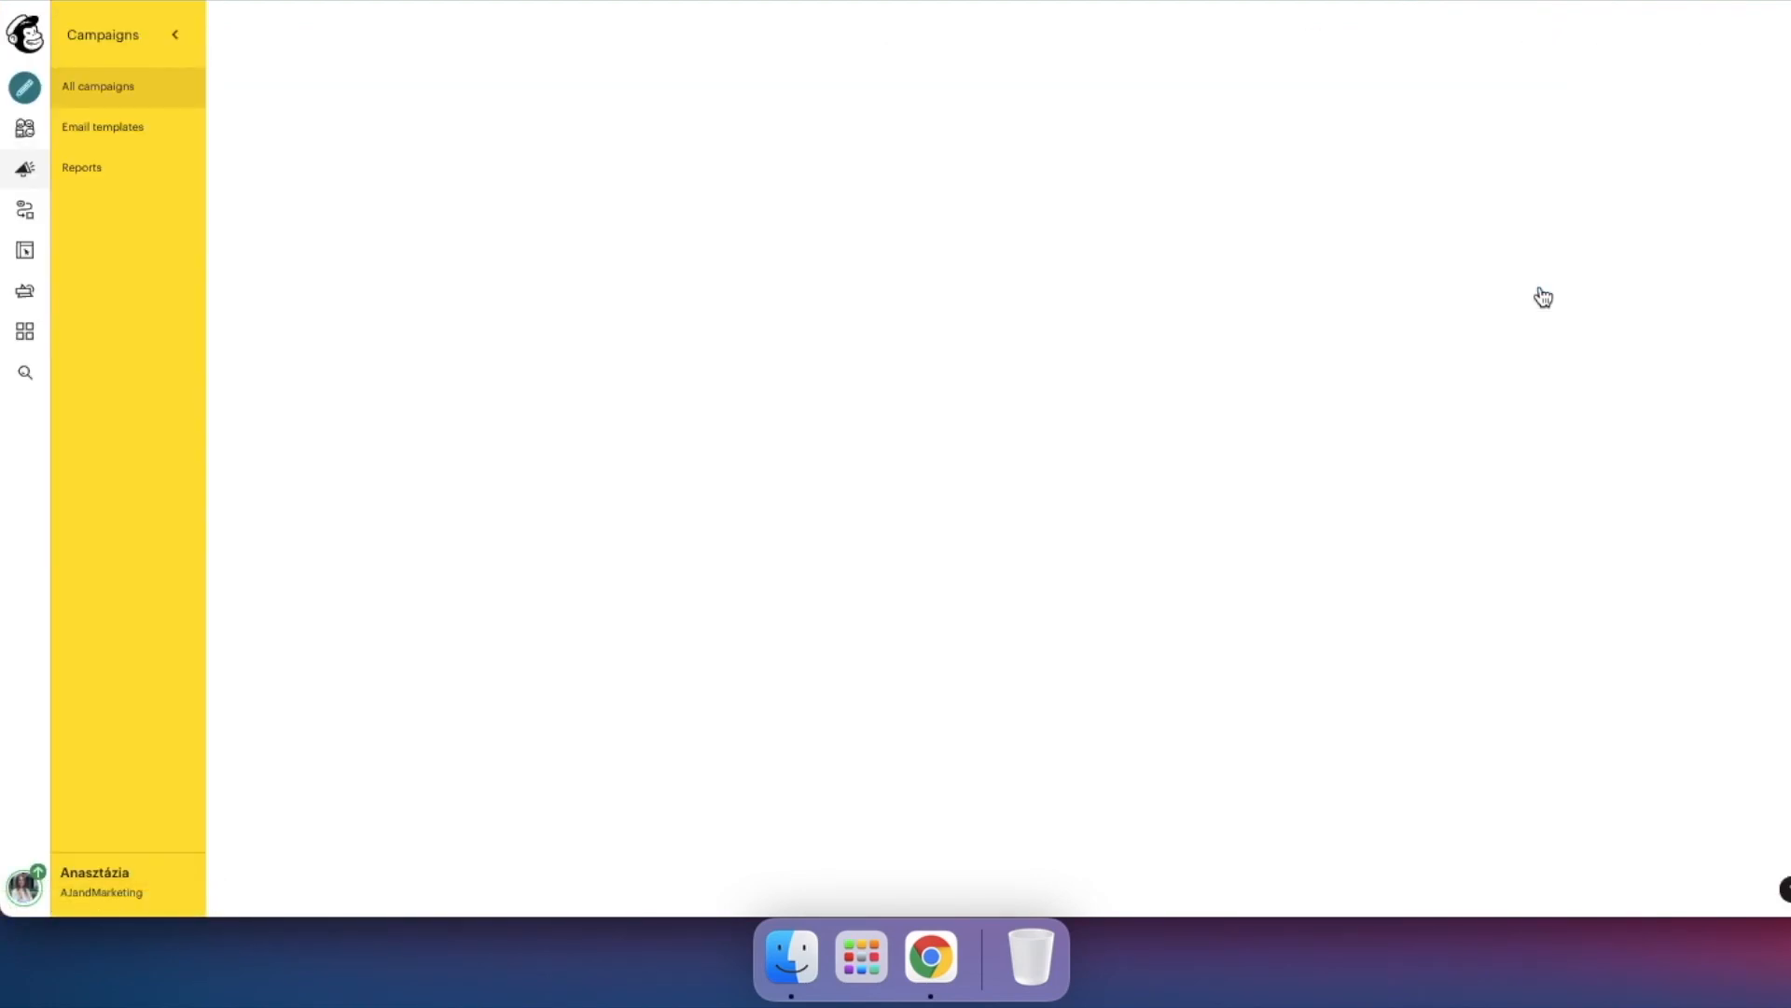
{"action": "left_click", "coordinate": [1455, 61]}
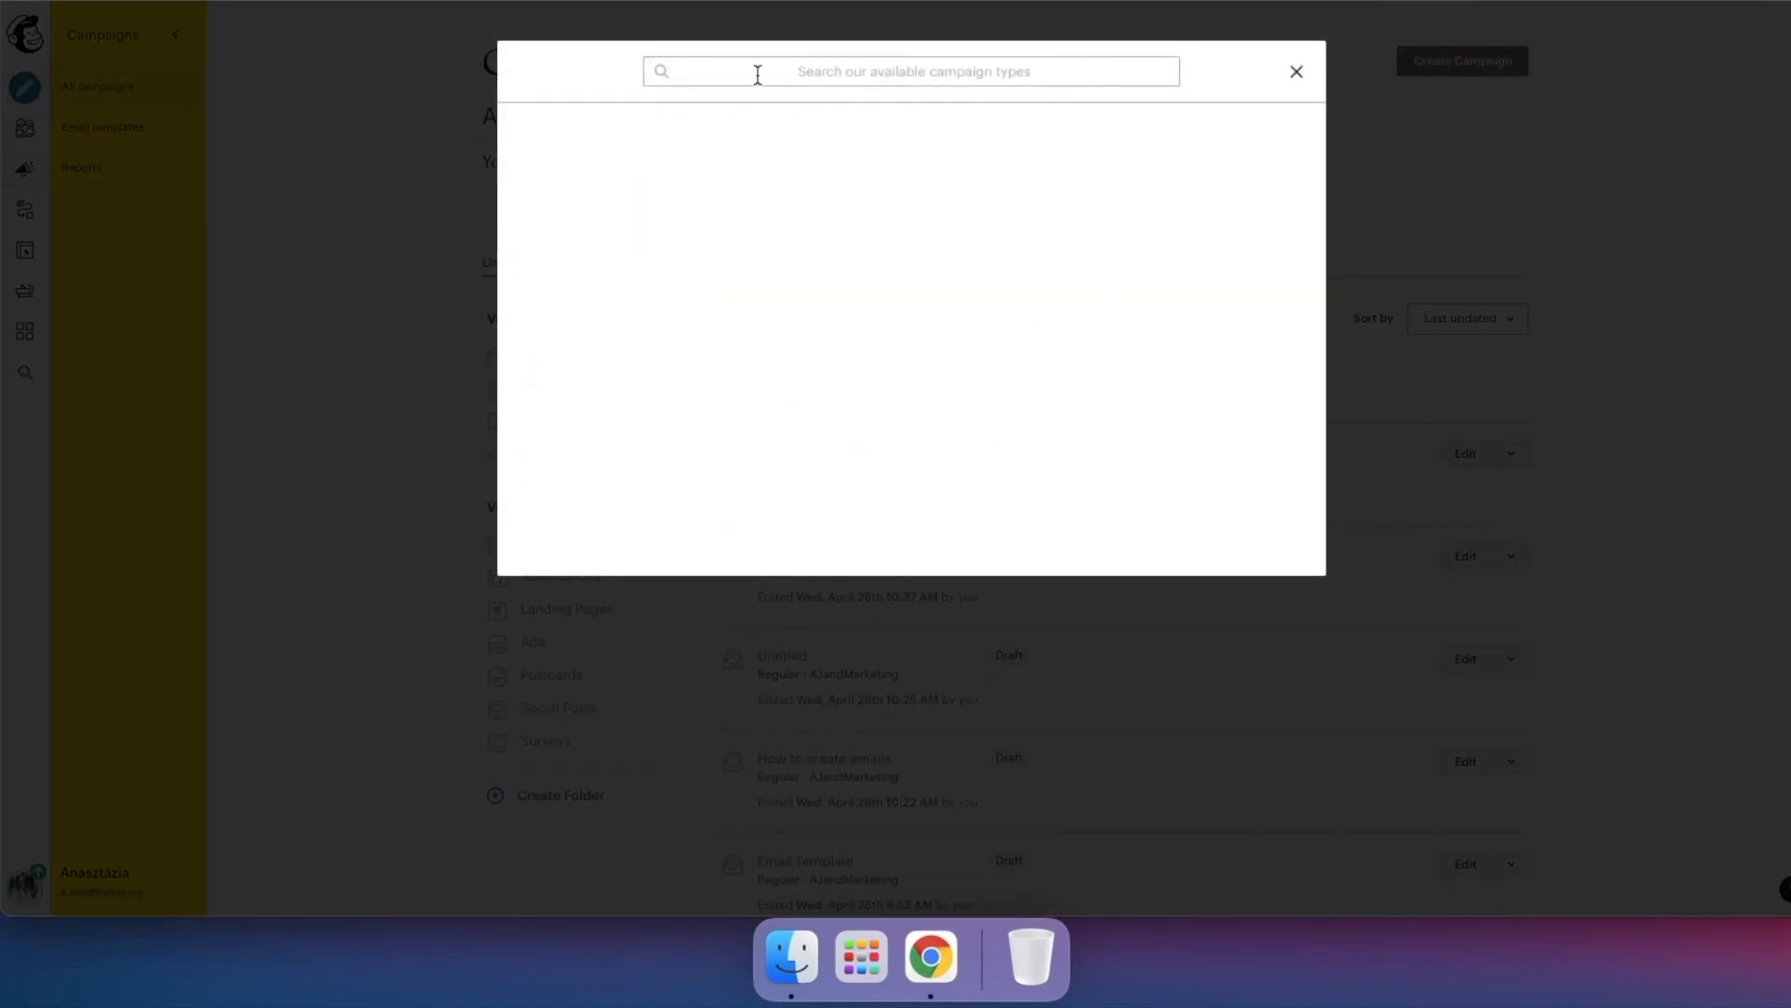
{"action": "left_click", "coordinate": [640, 141]}
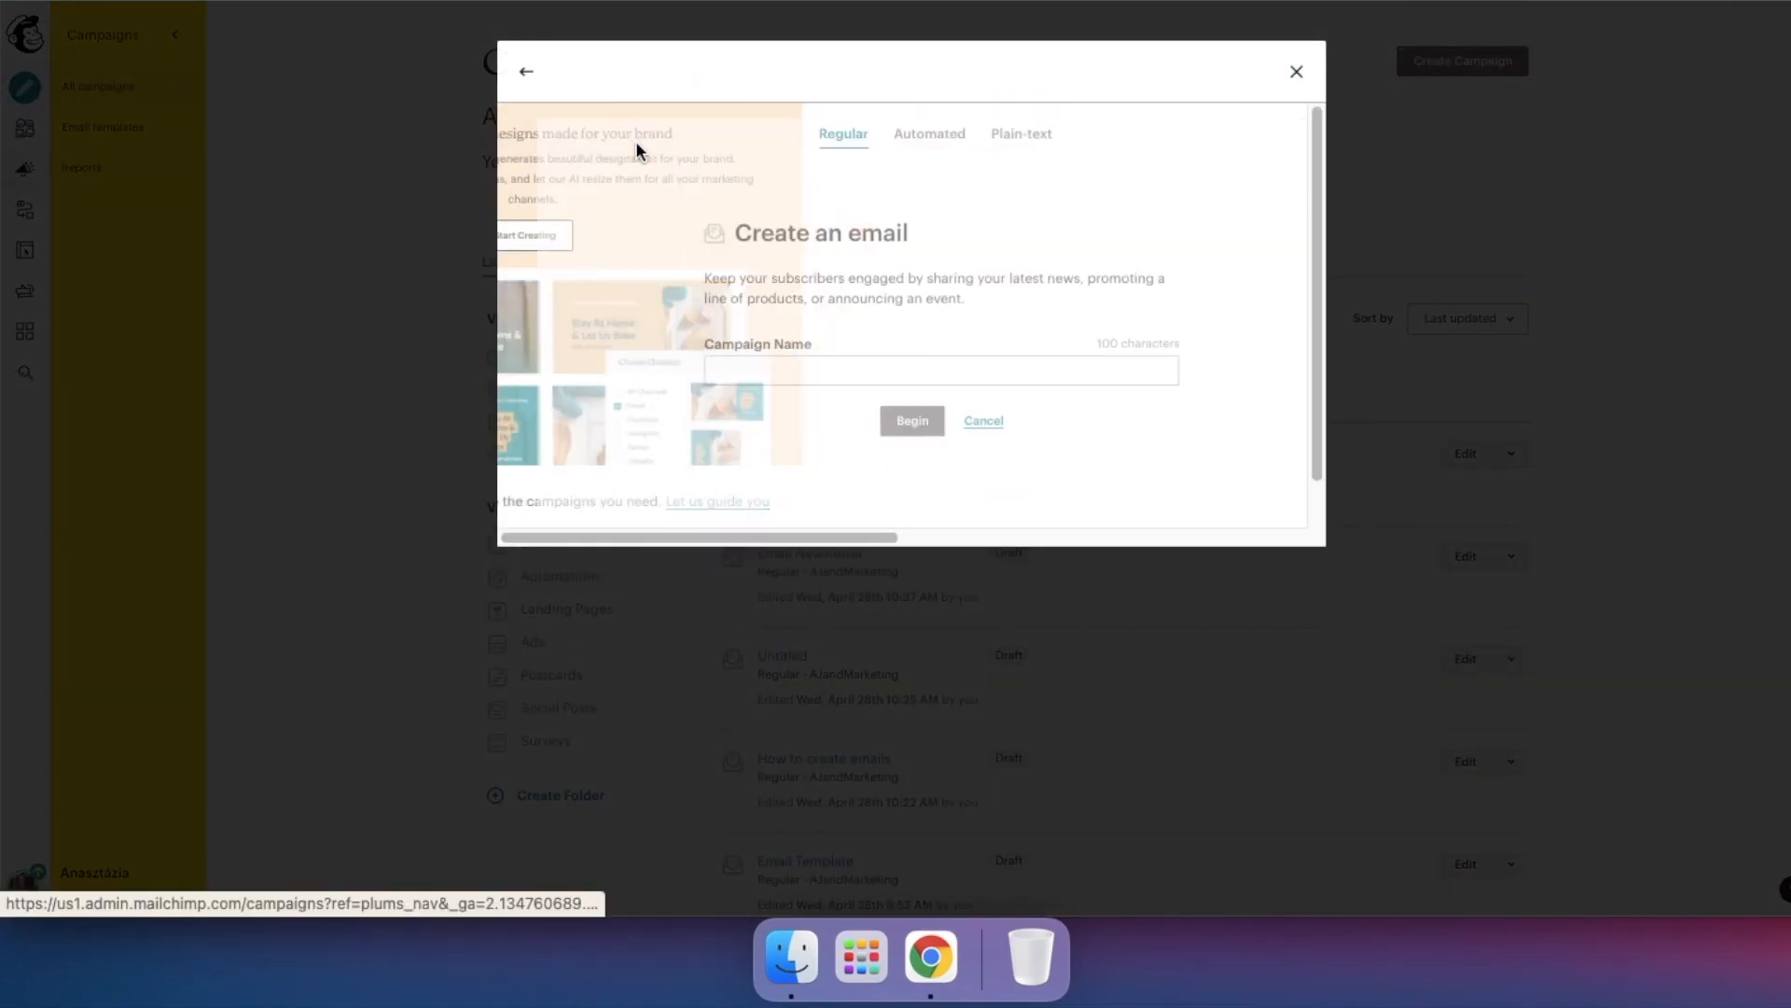
{"action": "type", "text": "How to create simple email campaigns"}
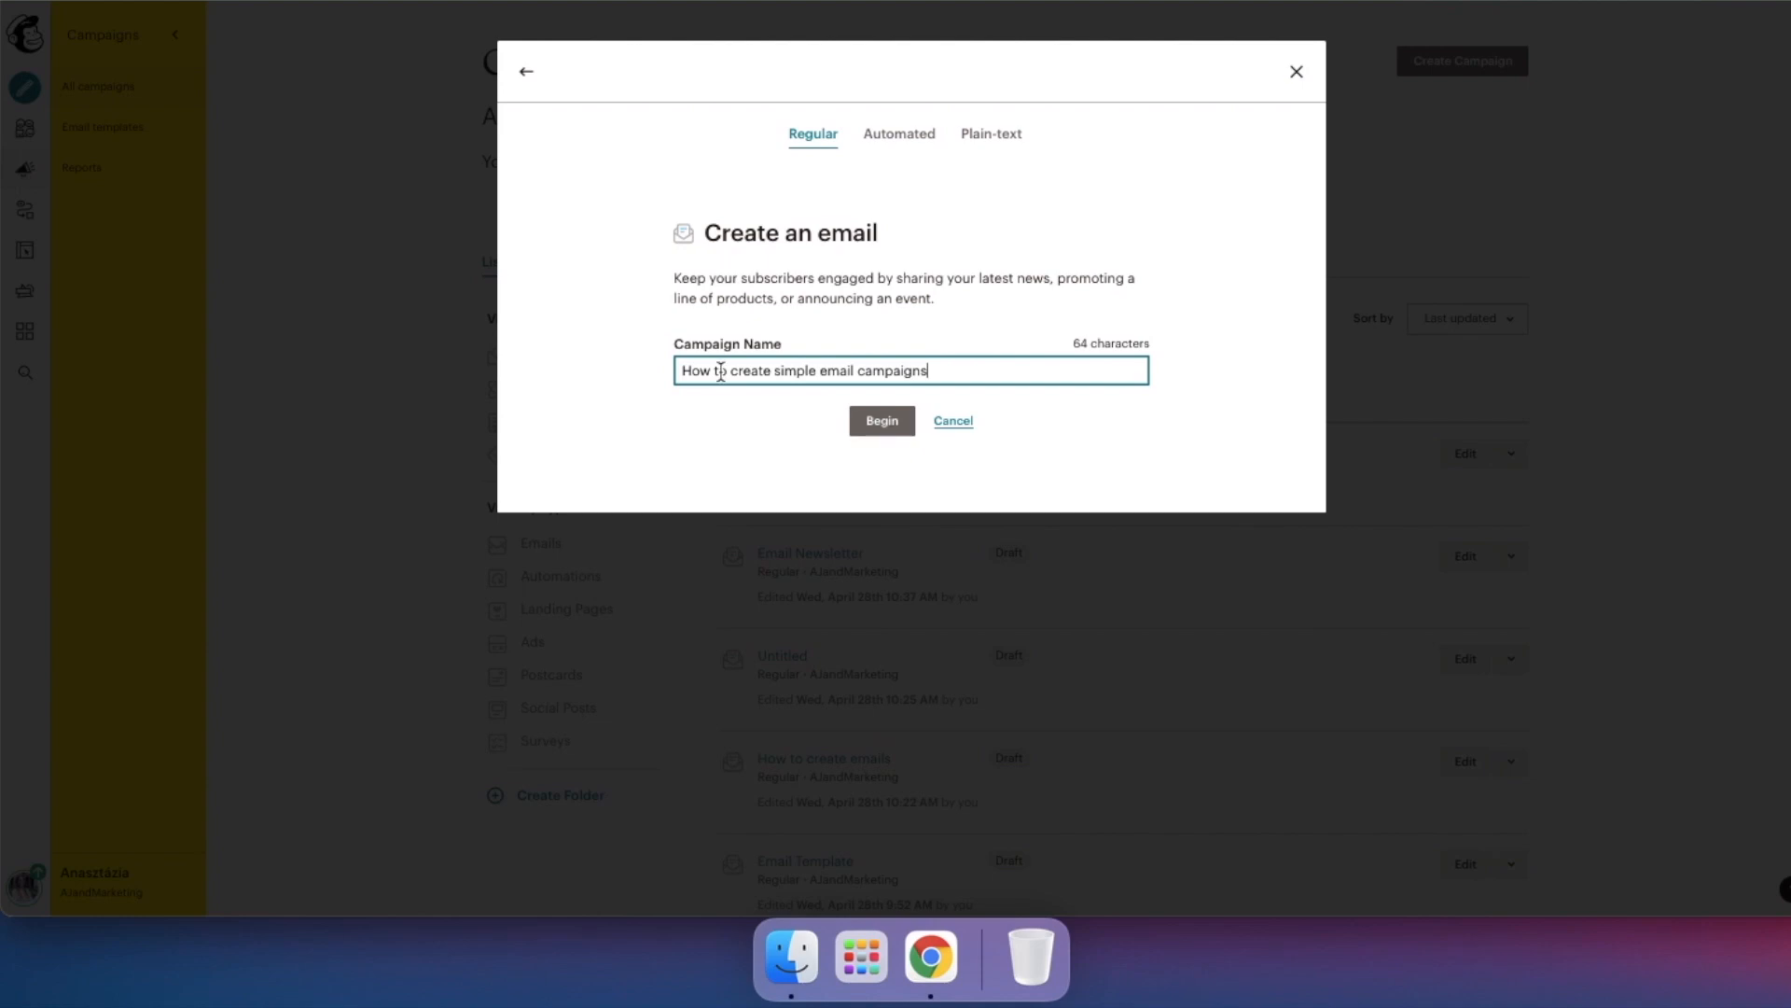
{"action": "left_click", "coordinate": [886, 424]}
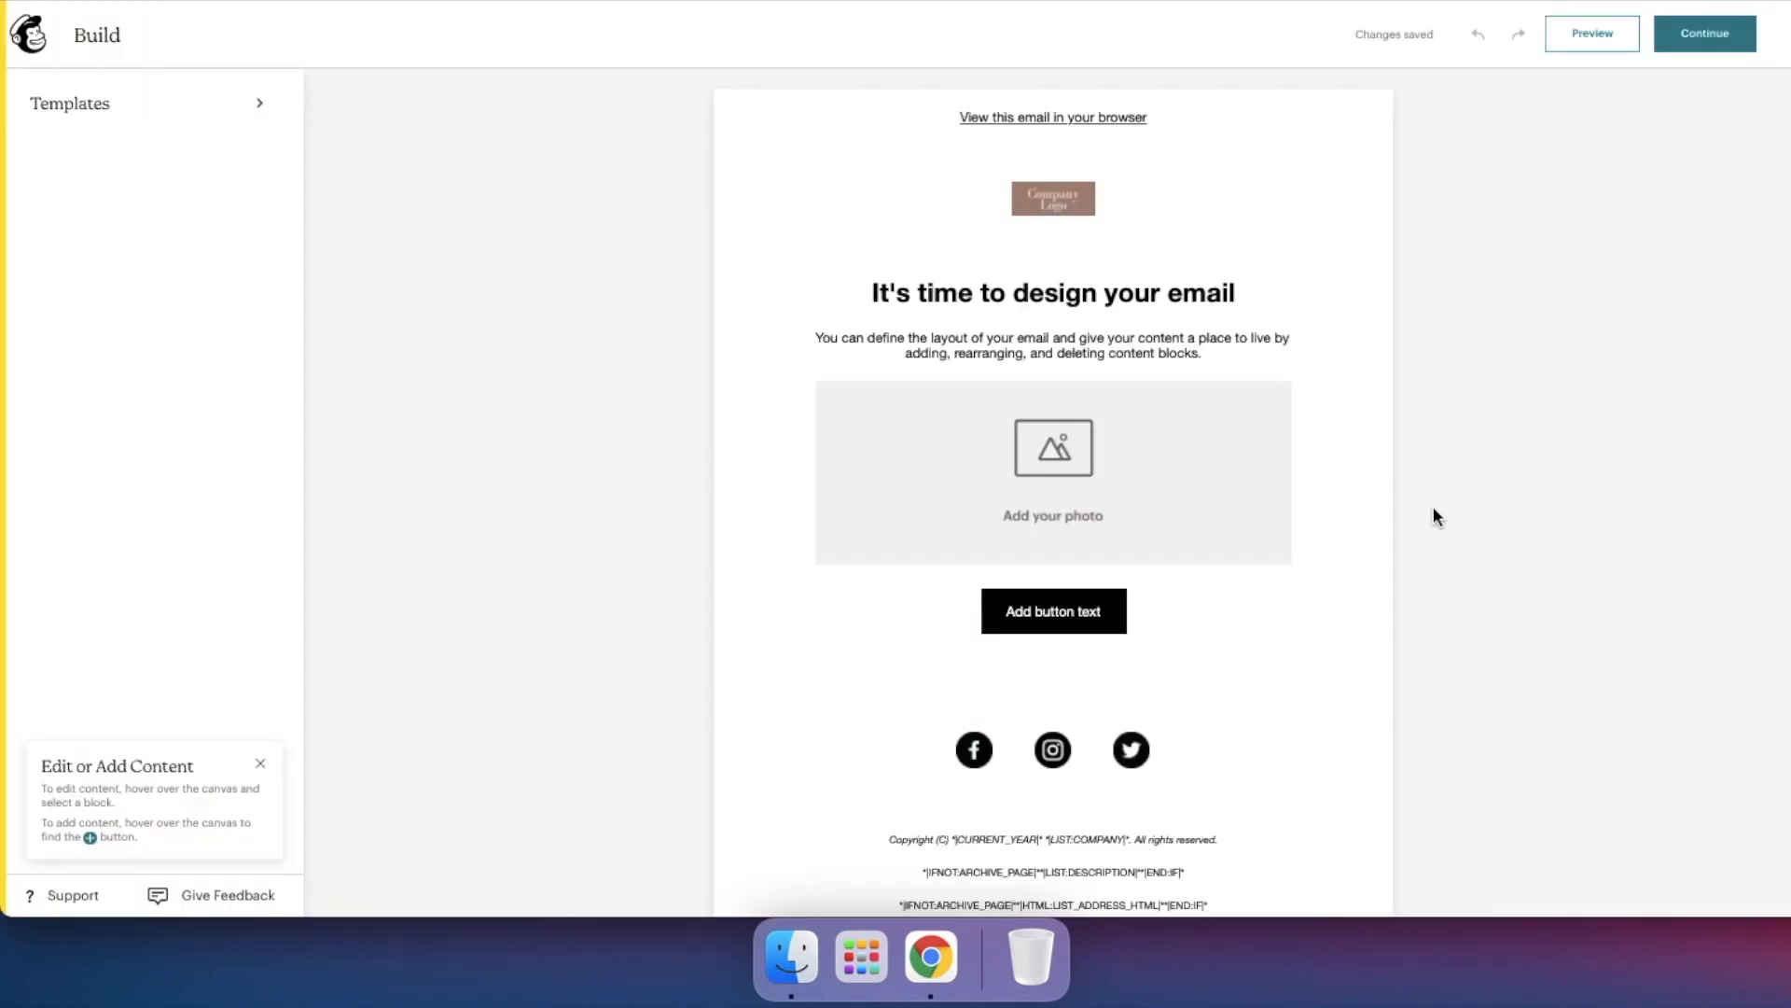
- Apply the saved "Basic email template" to the email
{"action": "left_click", "coordinate": [263, 115]}
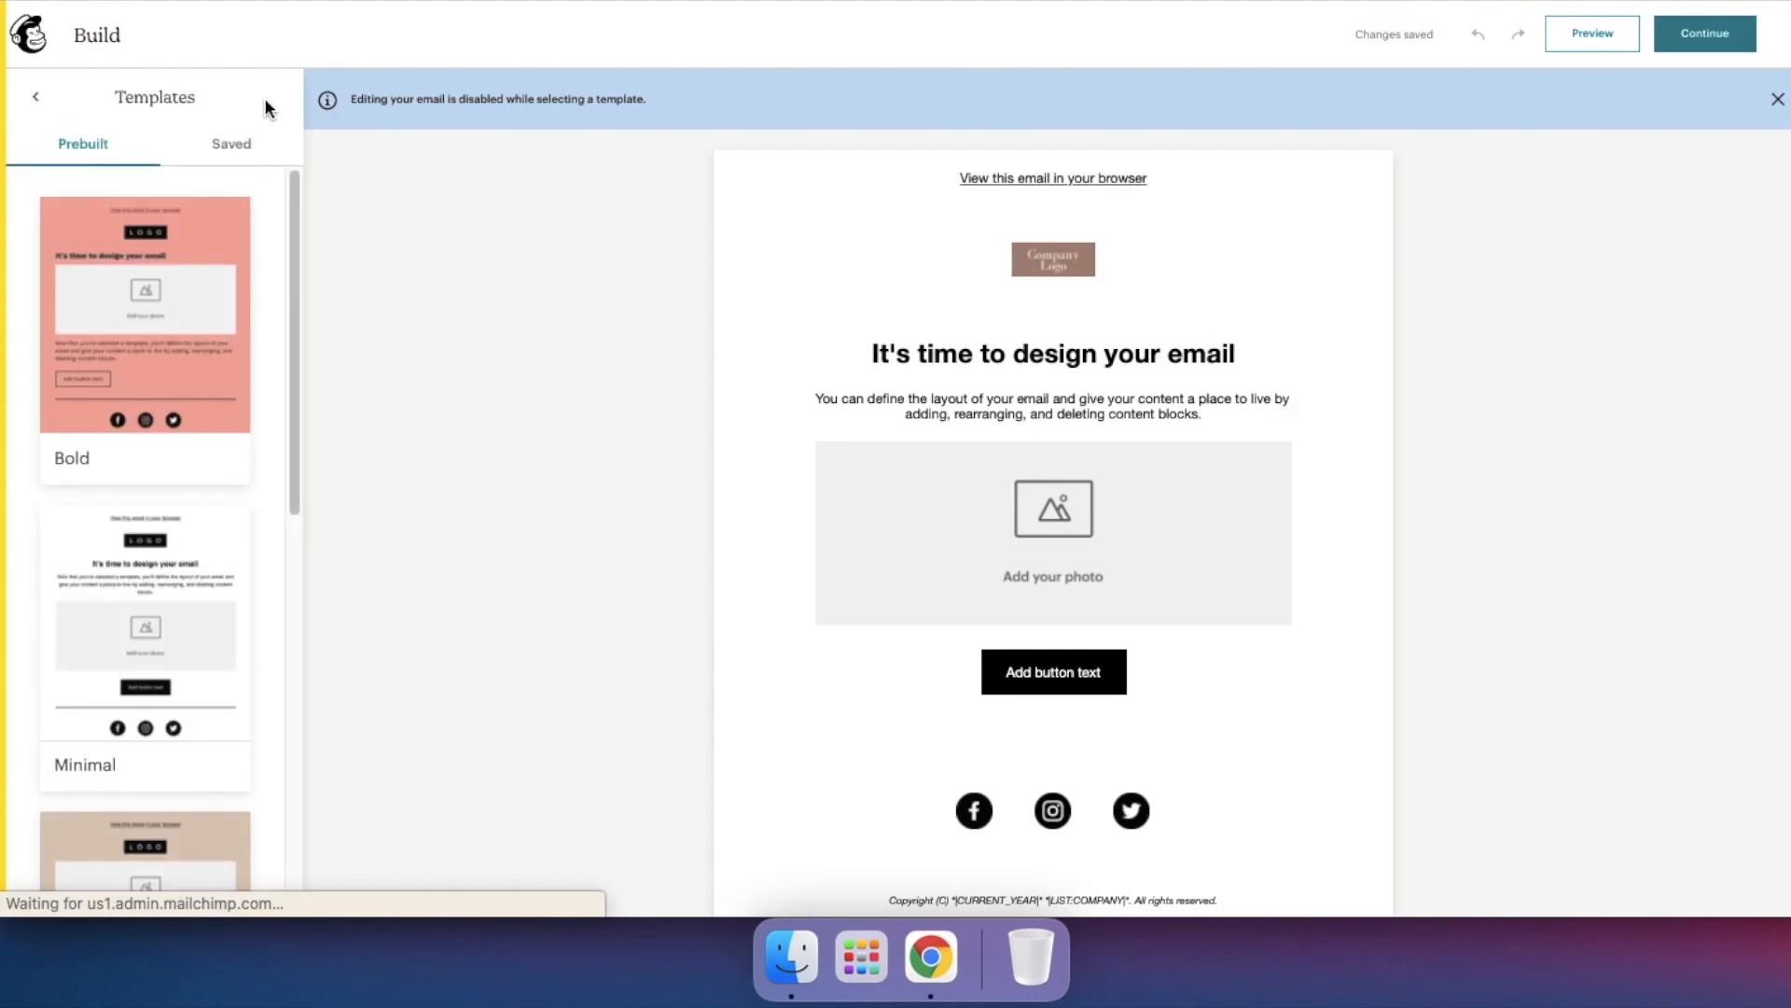
{"action": "left_click", "coordinate": [244, 149]}
{"action": "mouse_move", "coordinate": [175, 642]}
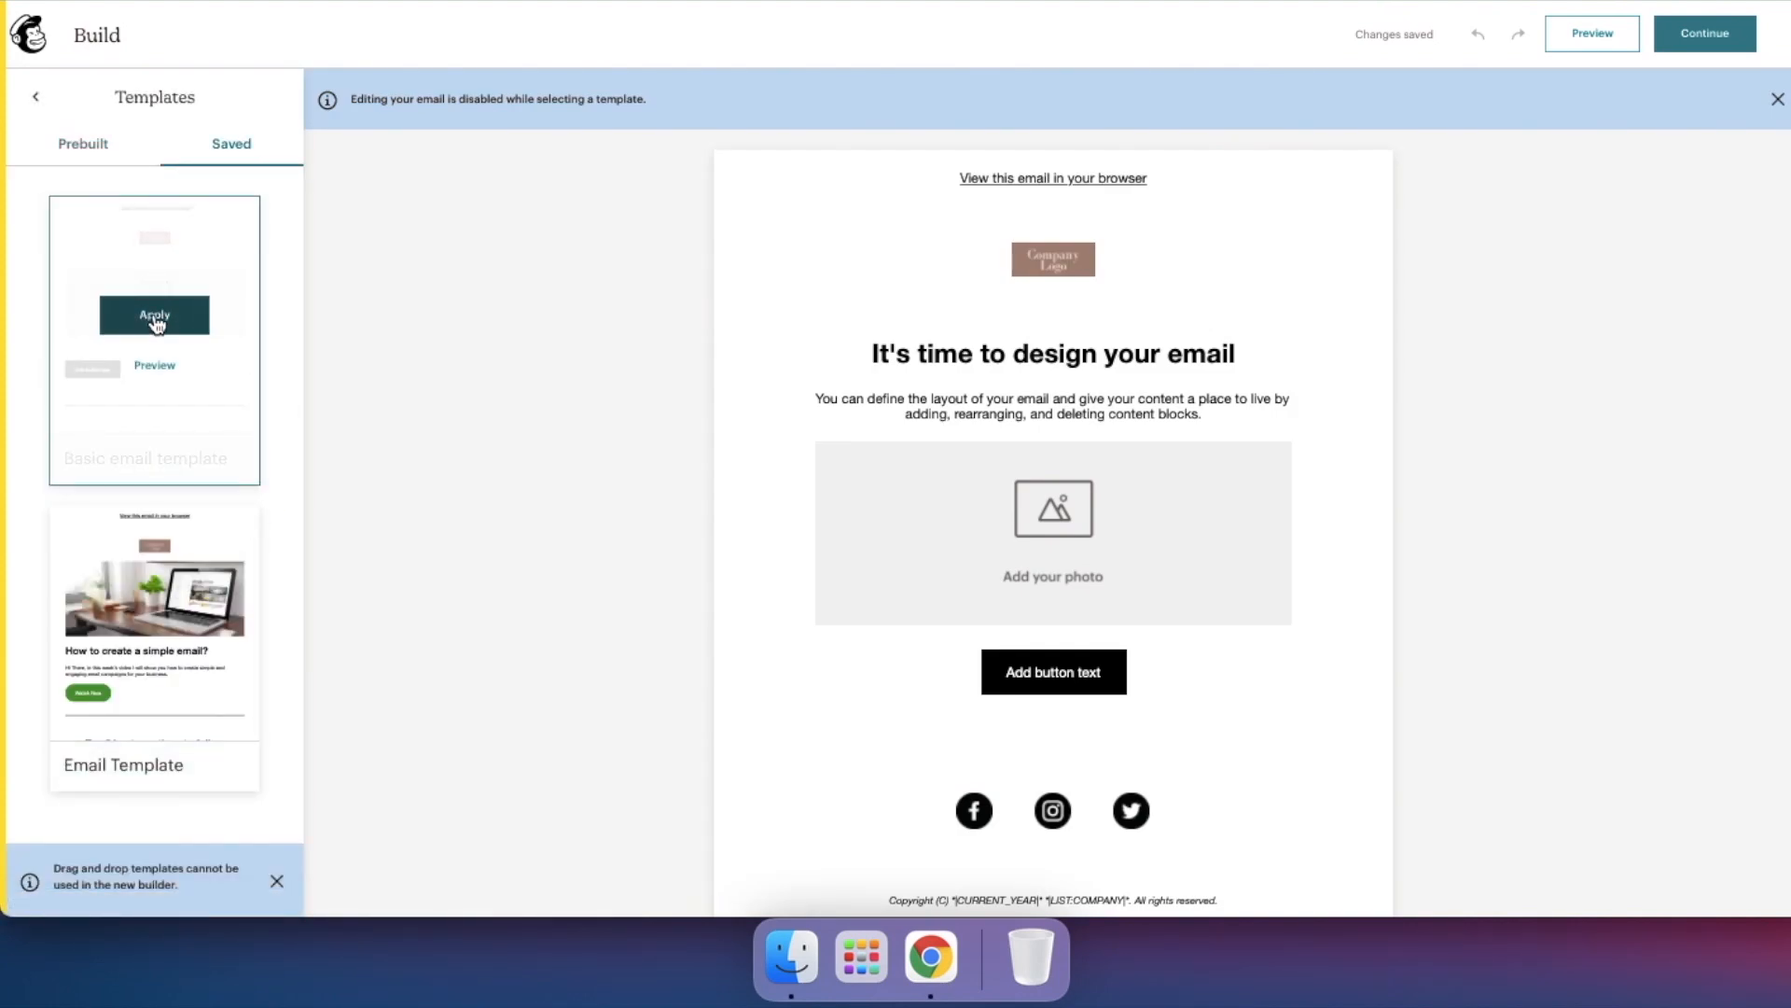
{"action": "left_click", "coordinate": [155, 317]}
- Fill the main photo block with the stored newsletter laptop image and change the heading below it to "How to create simple emails?"
{"action": "left_click", "coordinate": [955, 484]}
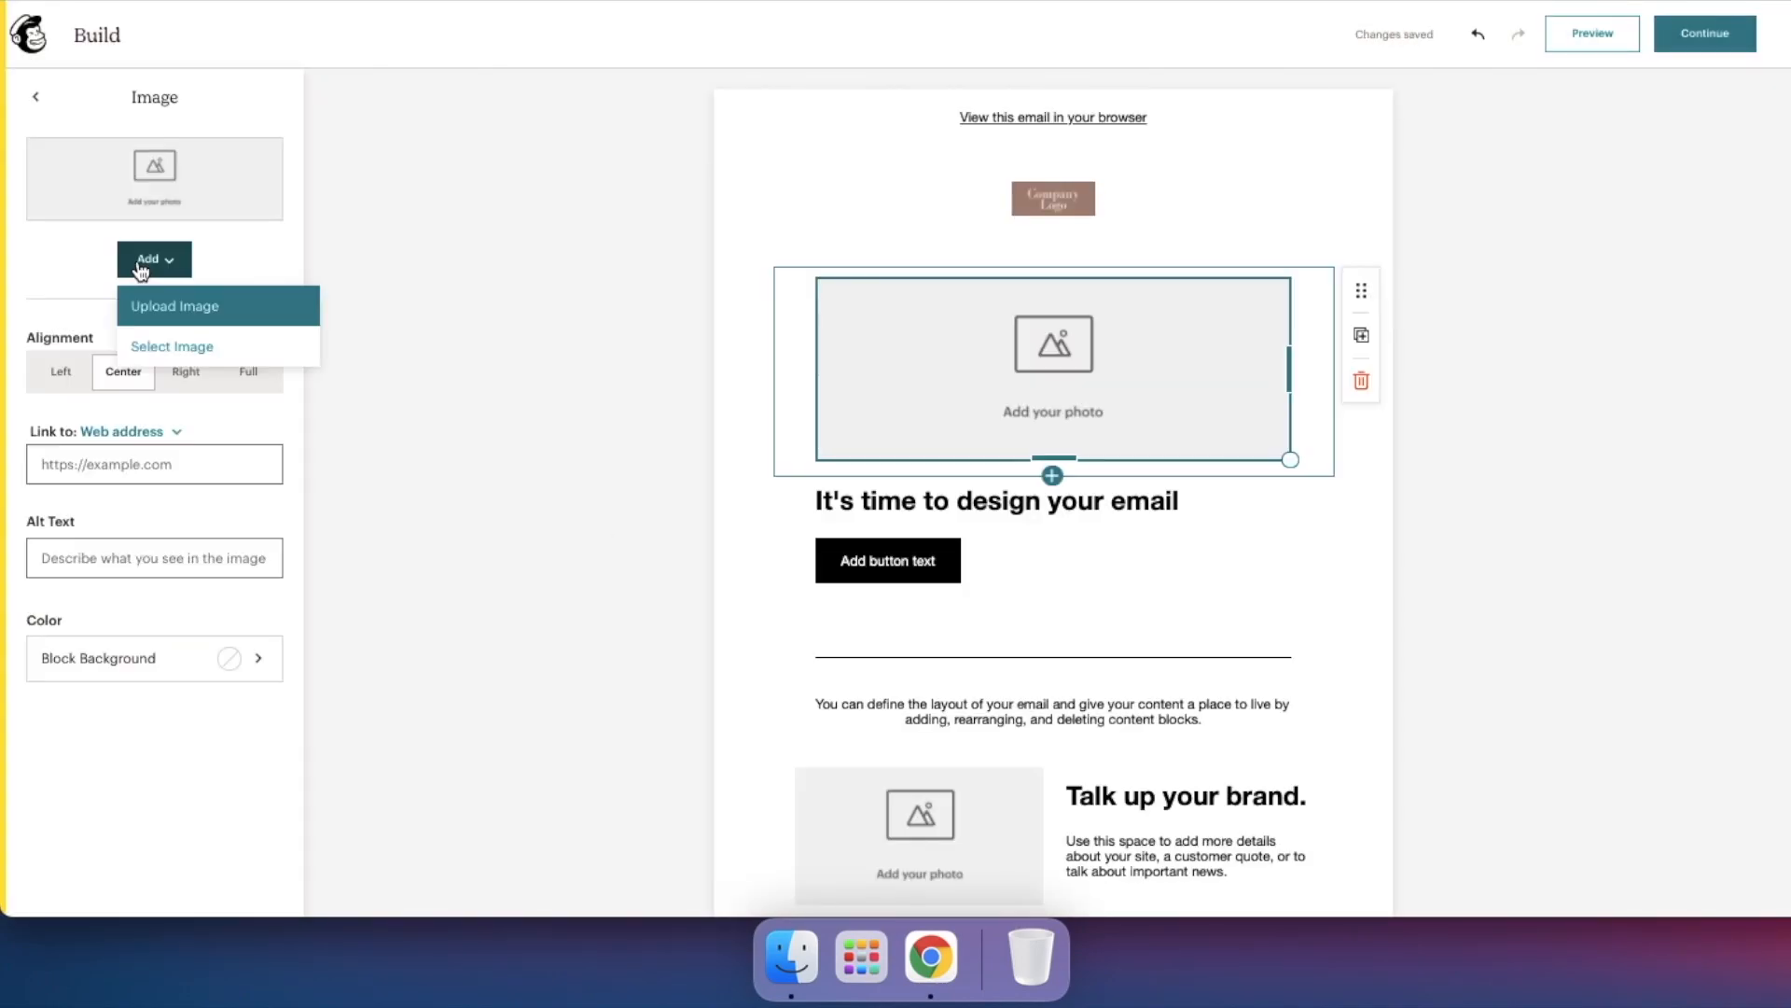
{"action": "left_click", "coordinate": [171, 344]}
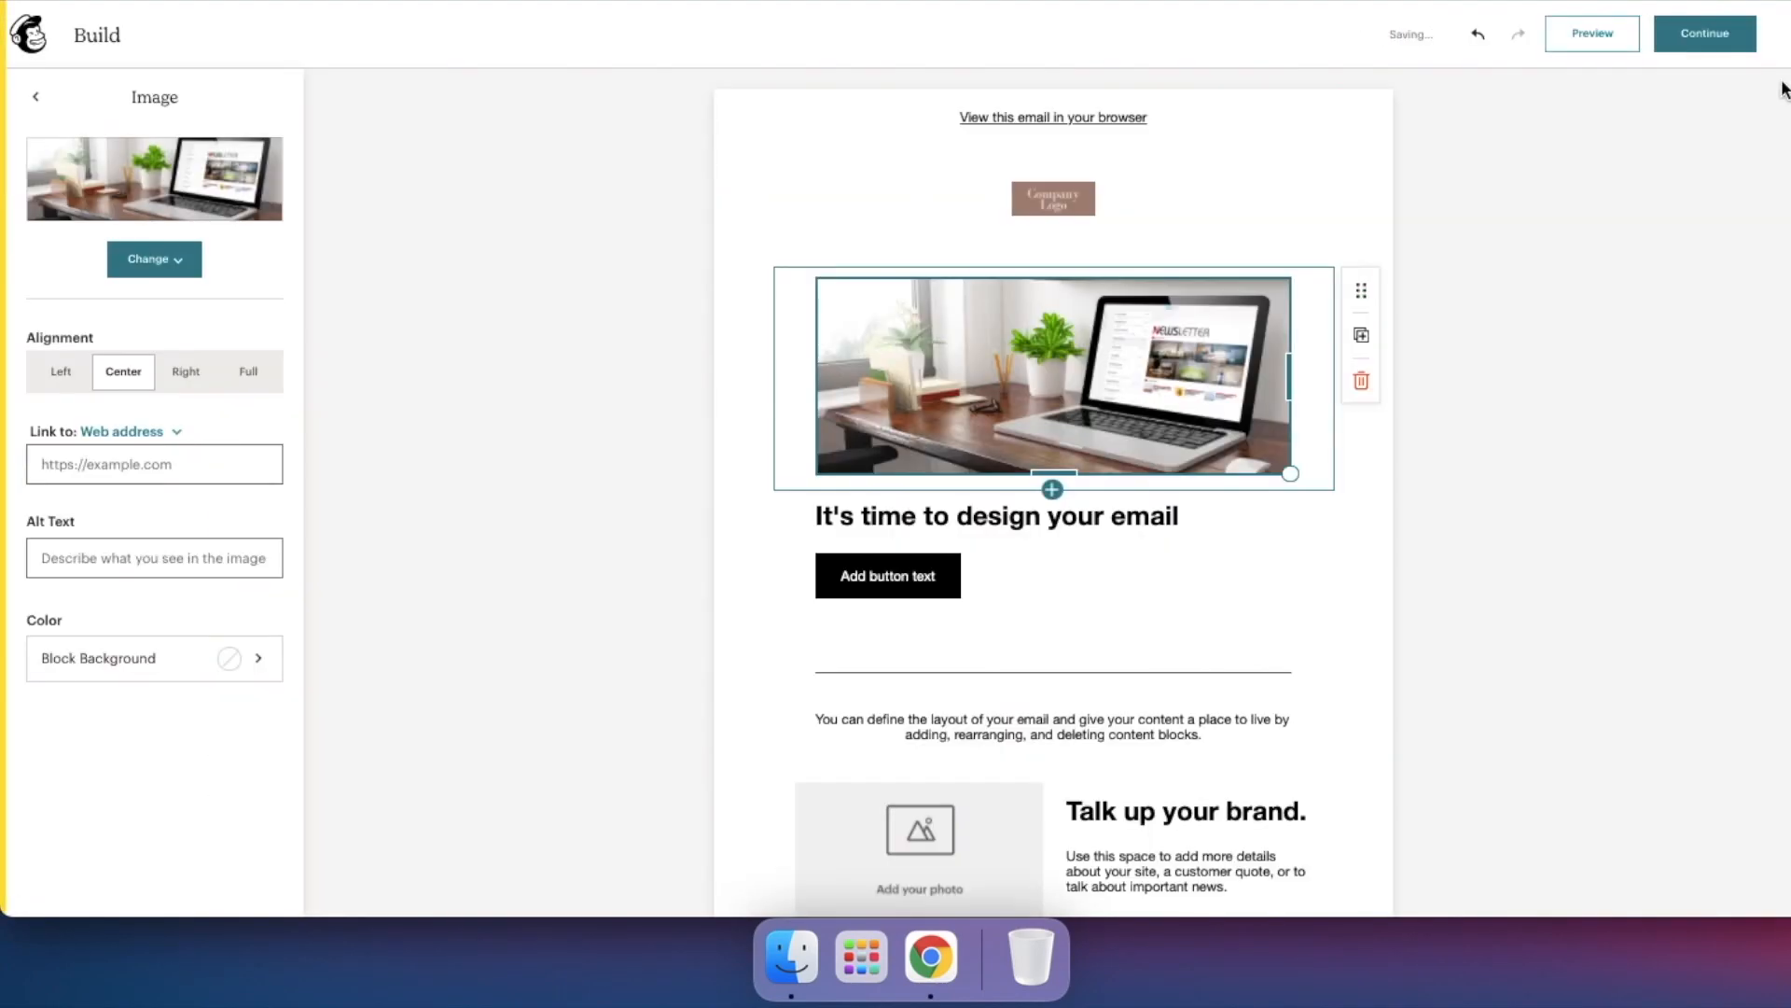
{"action": "triple_click", "coordinate": [1195, 515]}
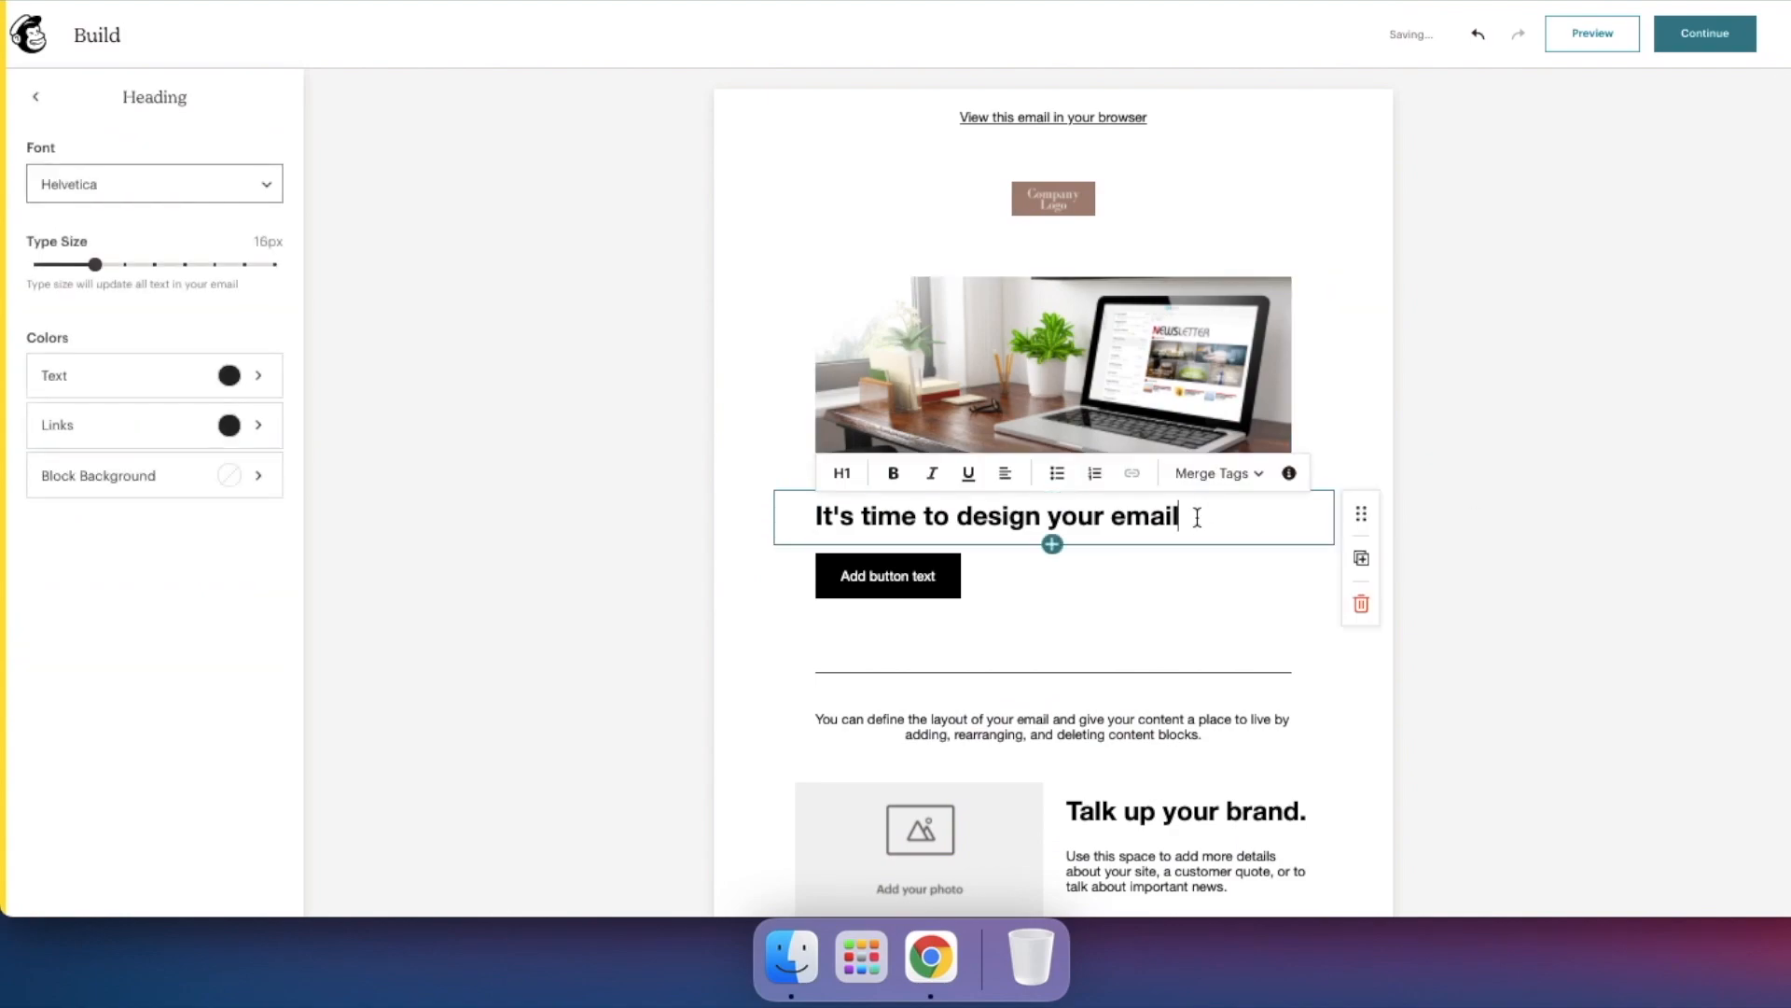
{"action": "type", "text": "How to create simple emails"}
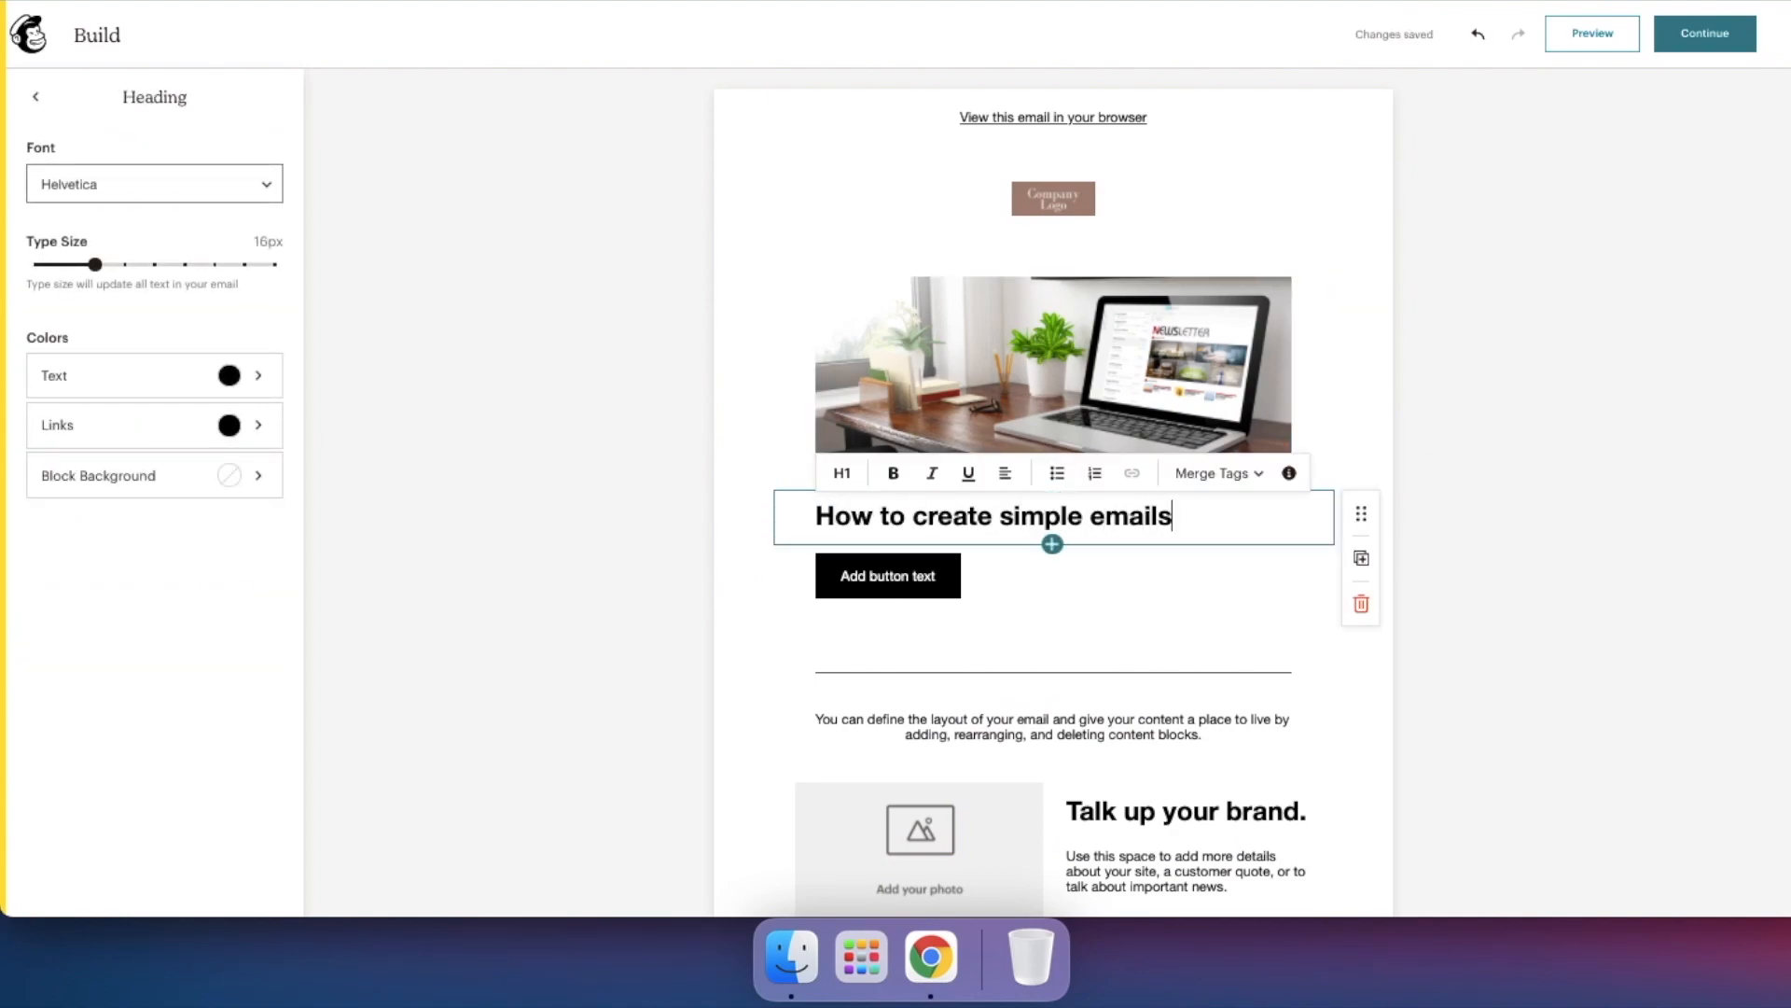
{"action": "type", "text": "?"}
- Add a paragraph under the heading: "Hi there! In this week's Youtube Video you will learn how to create simple and engaging email campaigns for your business."
{"action": "left_click", "coordinate": [1053, 544]}
{"action": "left_click", "coordinate": [964, 612]}
{"action": "type", "text": "Hi There"}
{"action": "key", "text": "BackSpace"}
{"action": "key", "text": "BackSpace"}
{"action": "key", "text": "BackSpace"}
{"action": "key", "text": "BackSpace"}
{"action": "key", "text": "BackSpace"}
{"action": "type", "text": "there! In this week's Youtube Video"}
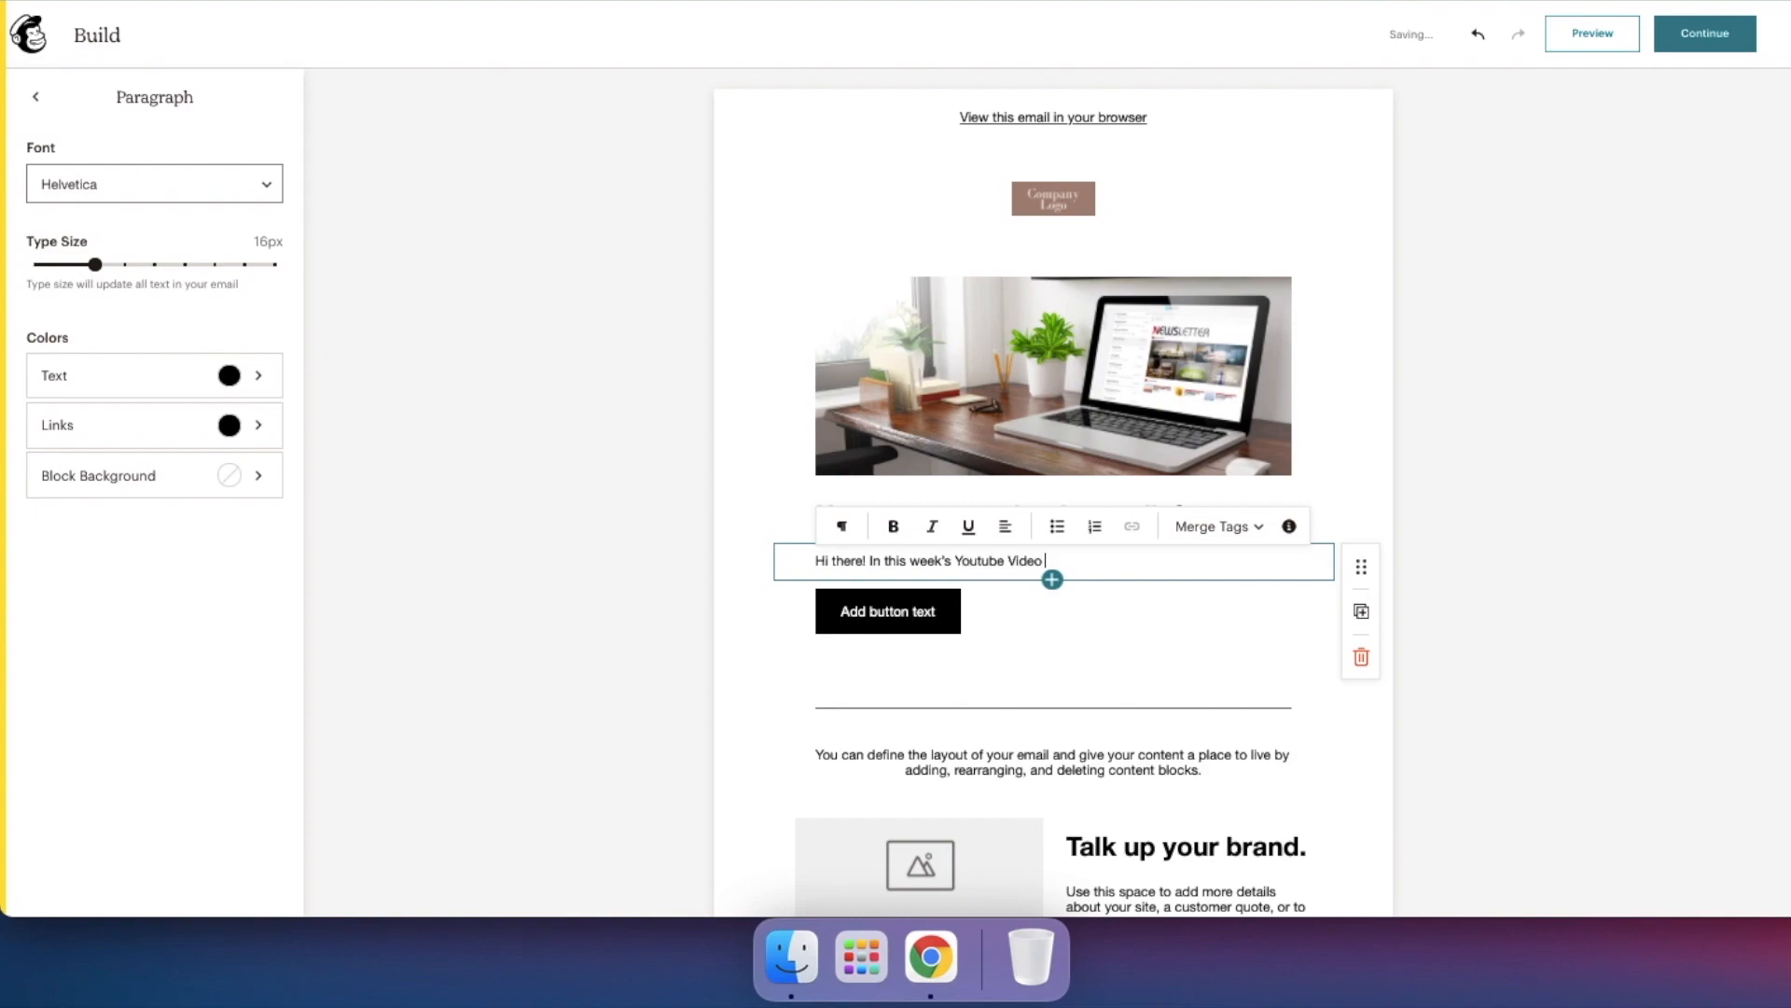
{"action": "type", "text": "create simple and engaging email cmapaigns for"}
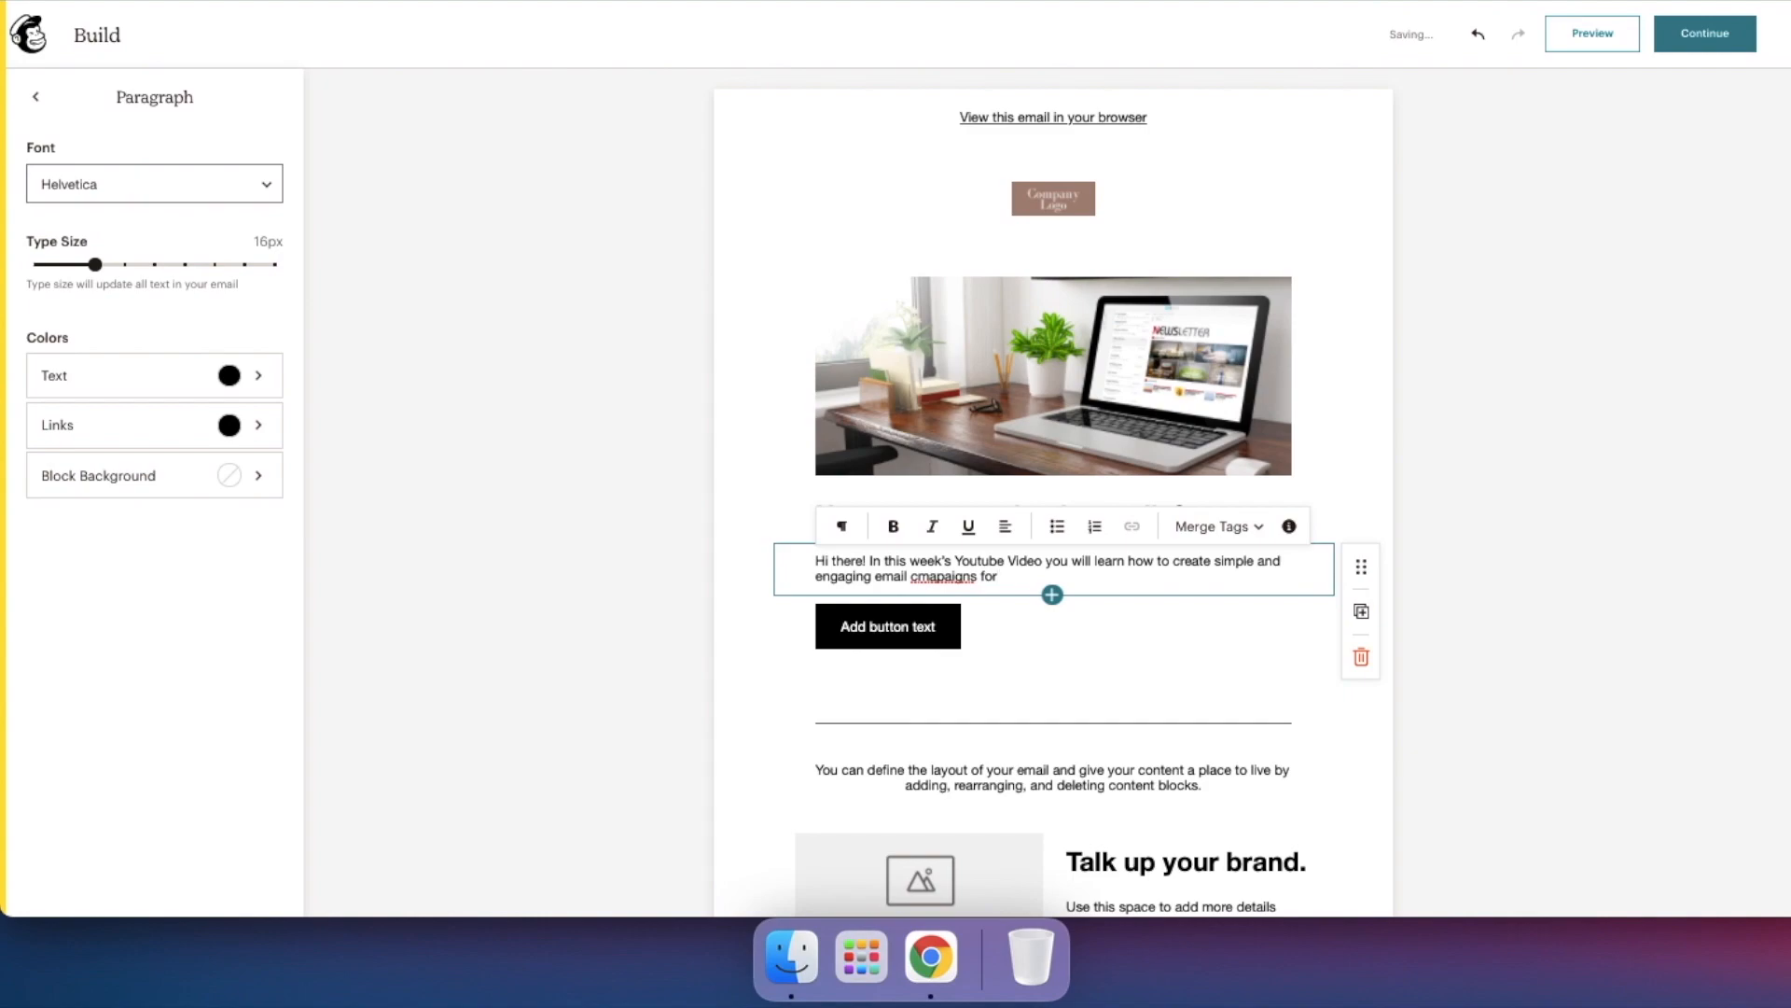
{"action": "right_click", "coordinate": [971, 576]}
{"action": "left_click", "coordinate": [1017, 371]}
{"action": "type", "text": "."}
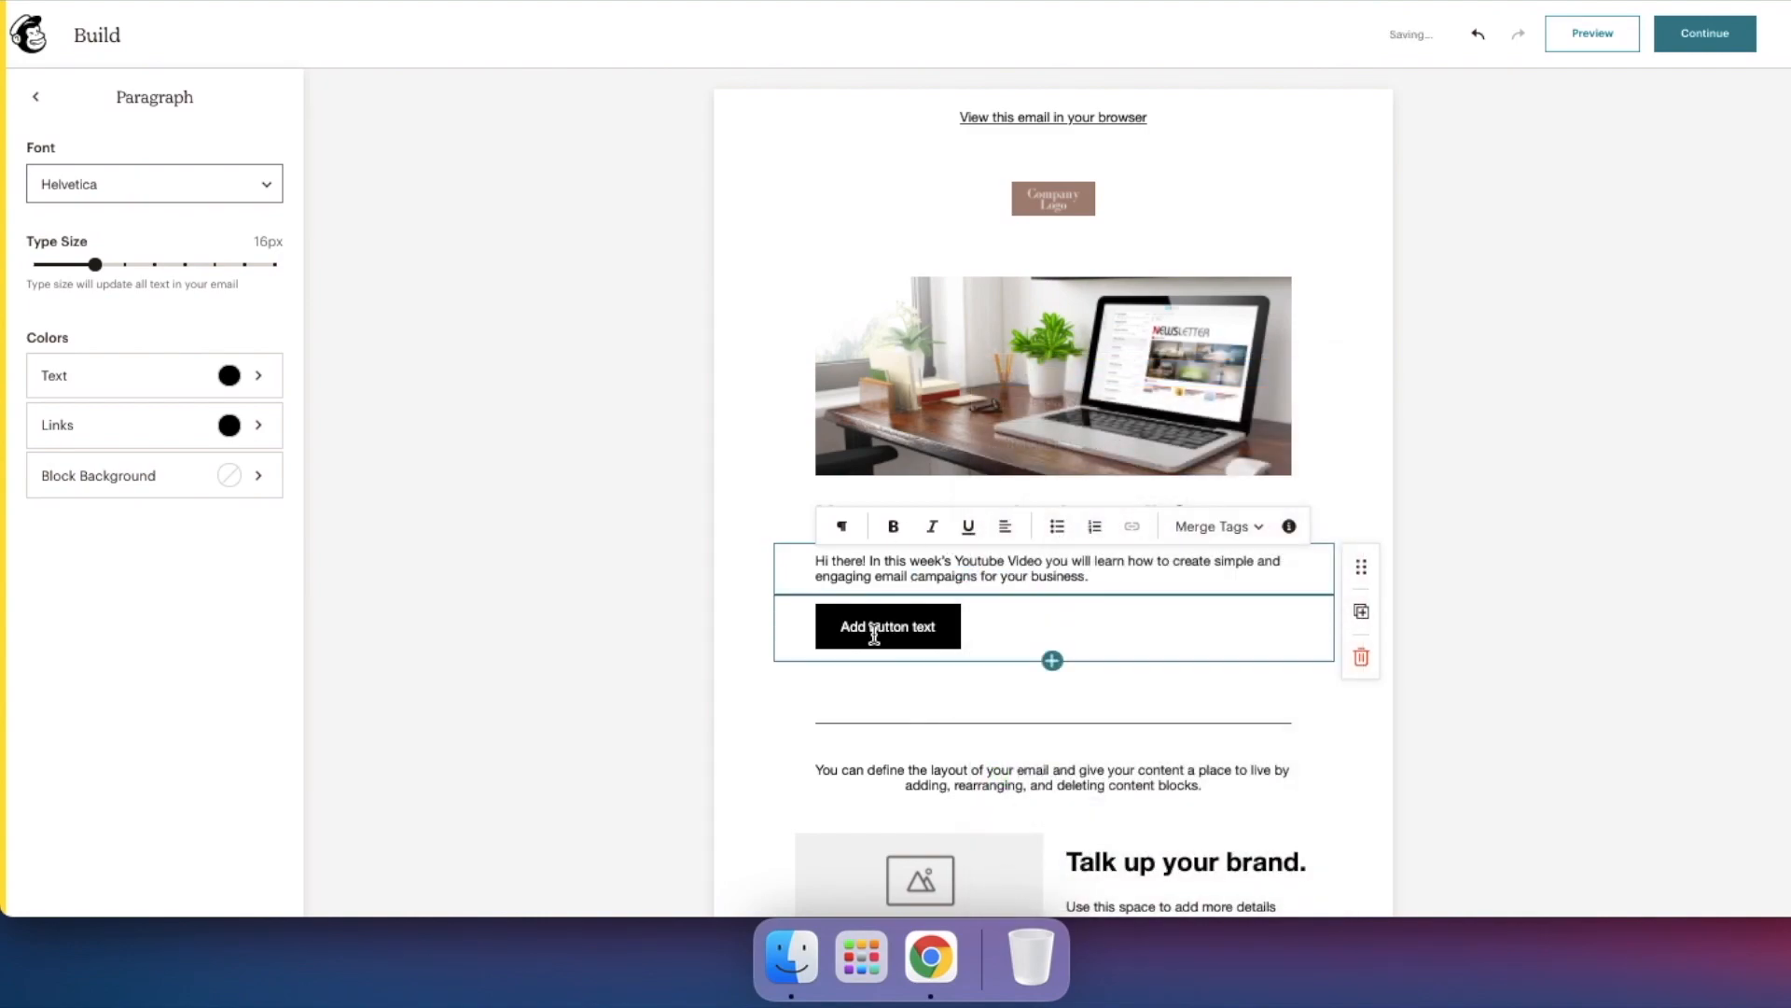
- Label the button below the paragraph "Watch Now" and style it as a pill with green fill #339F2E
{"action": "left_click", "coordinate": [868, 635]}
{"action": "key", "text": "super+a"}
{"action": "type", "text": "Watch Now"}
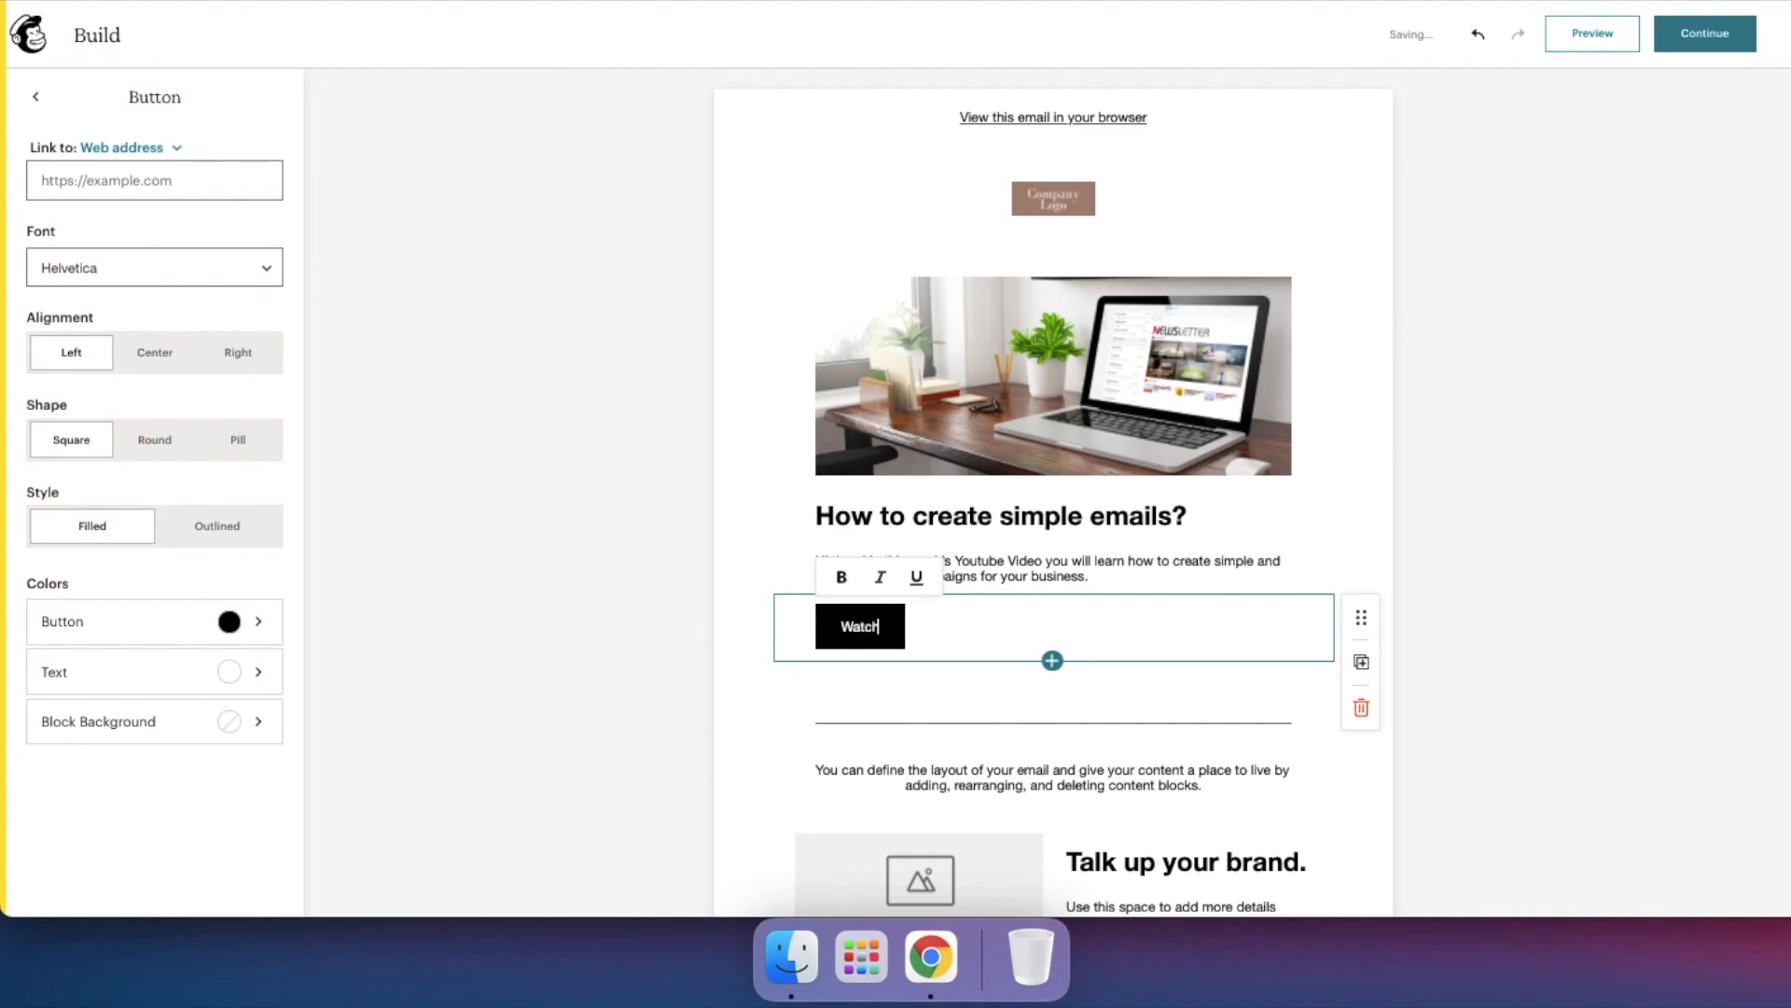
{"action": "left_click", "coordinate": [238, 440]}
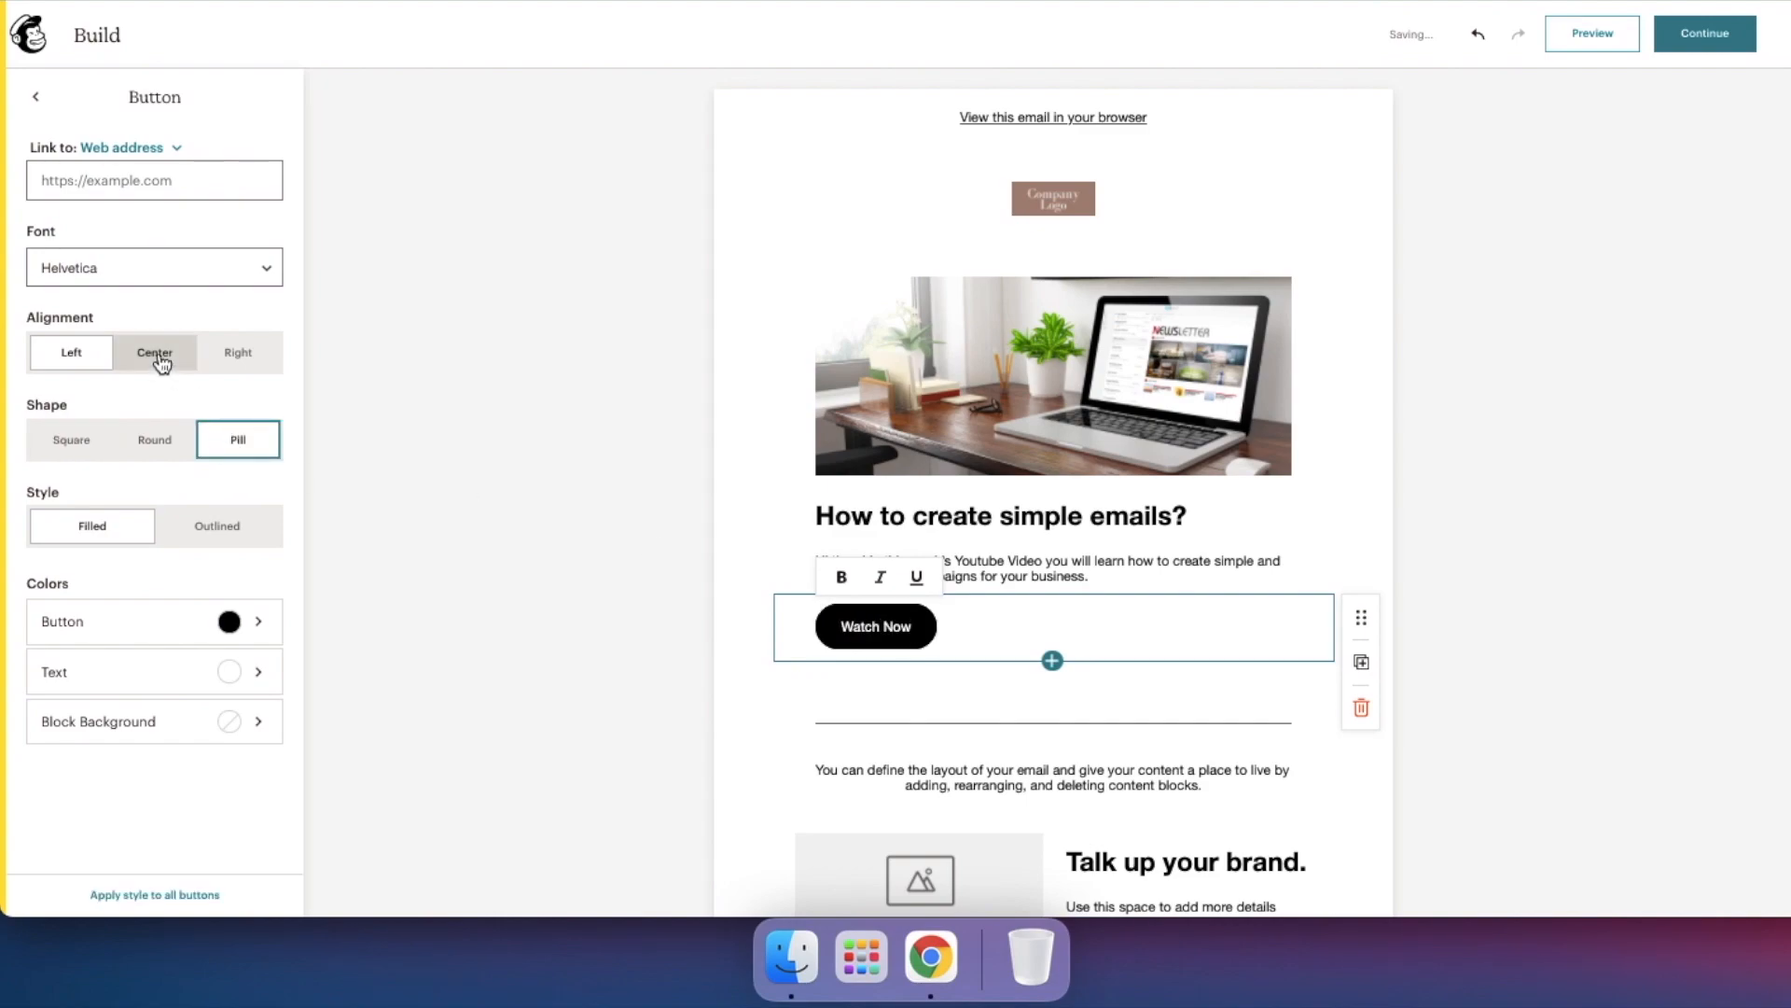
{"action": "left_click", "coordinate": [200, 623]}
{"action": "left_click_drag", "start_coordinate": [132, 405], "coordinate": [114, 416]}
{"action": "left_click", "coordinate": [203, 239]}
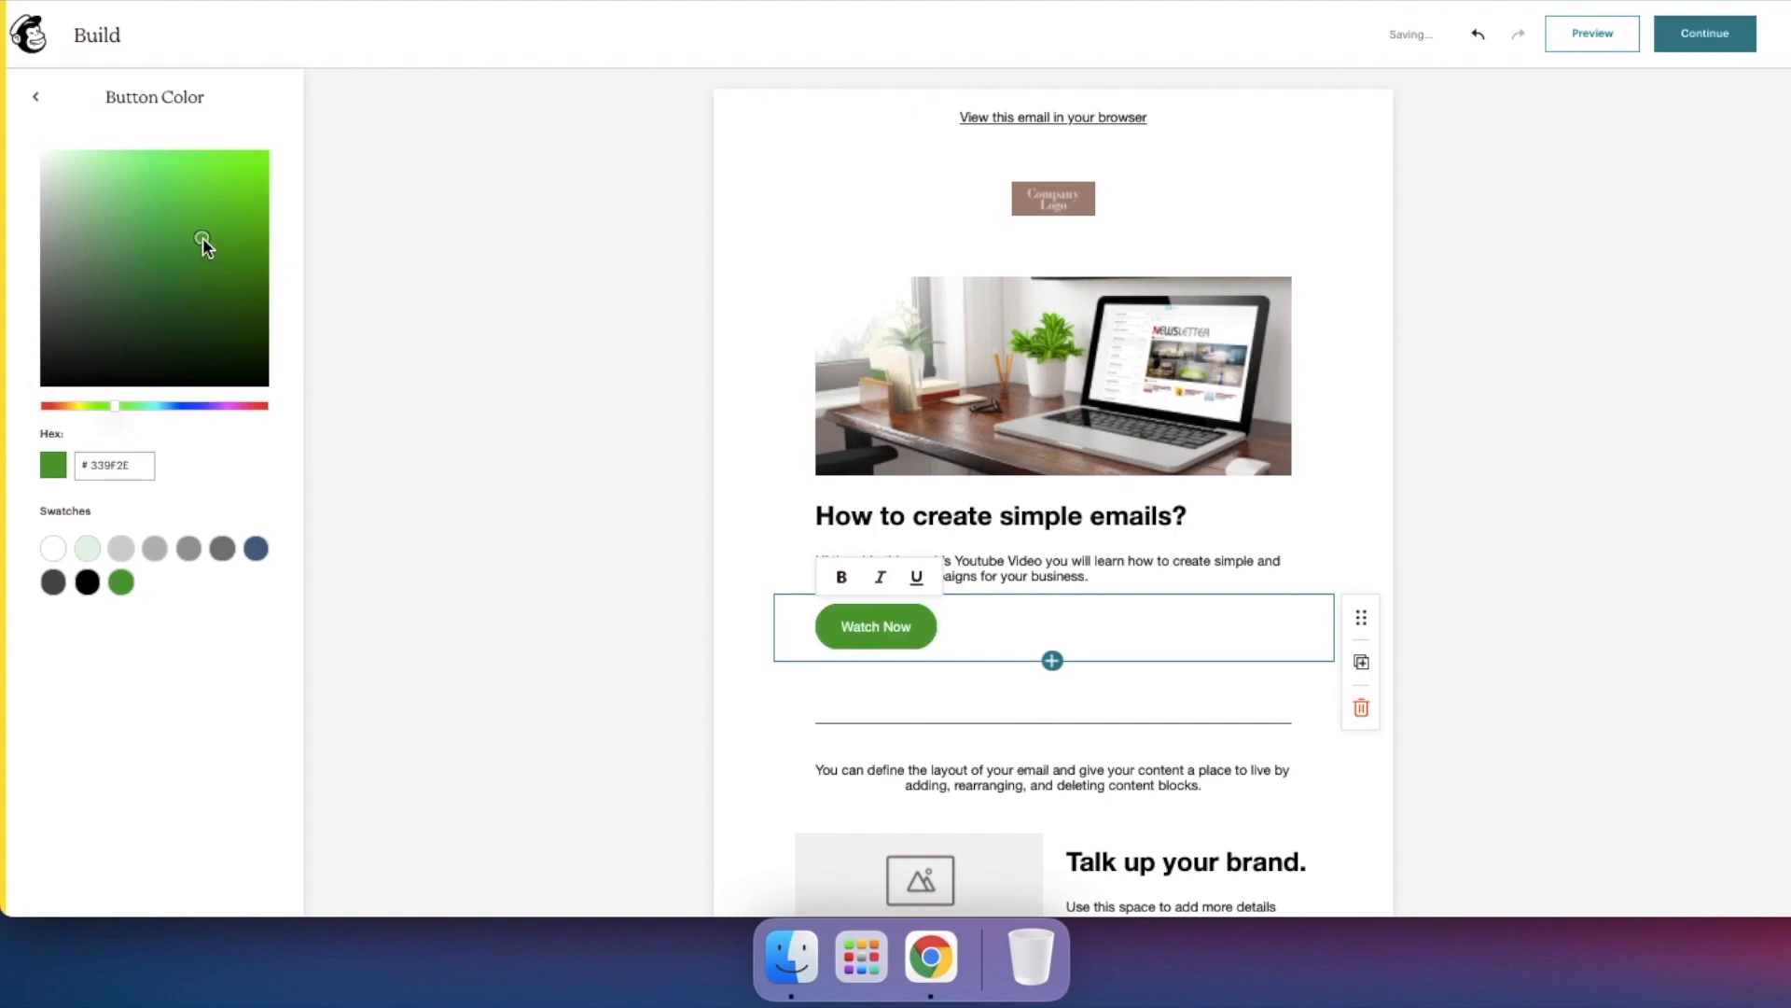
- Preview the email in desktop and mobile views, checking the heading, paragraph and button, and return to the editor
{"action": "left_click", "coordinate": [1600, 37]}
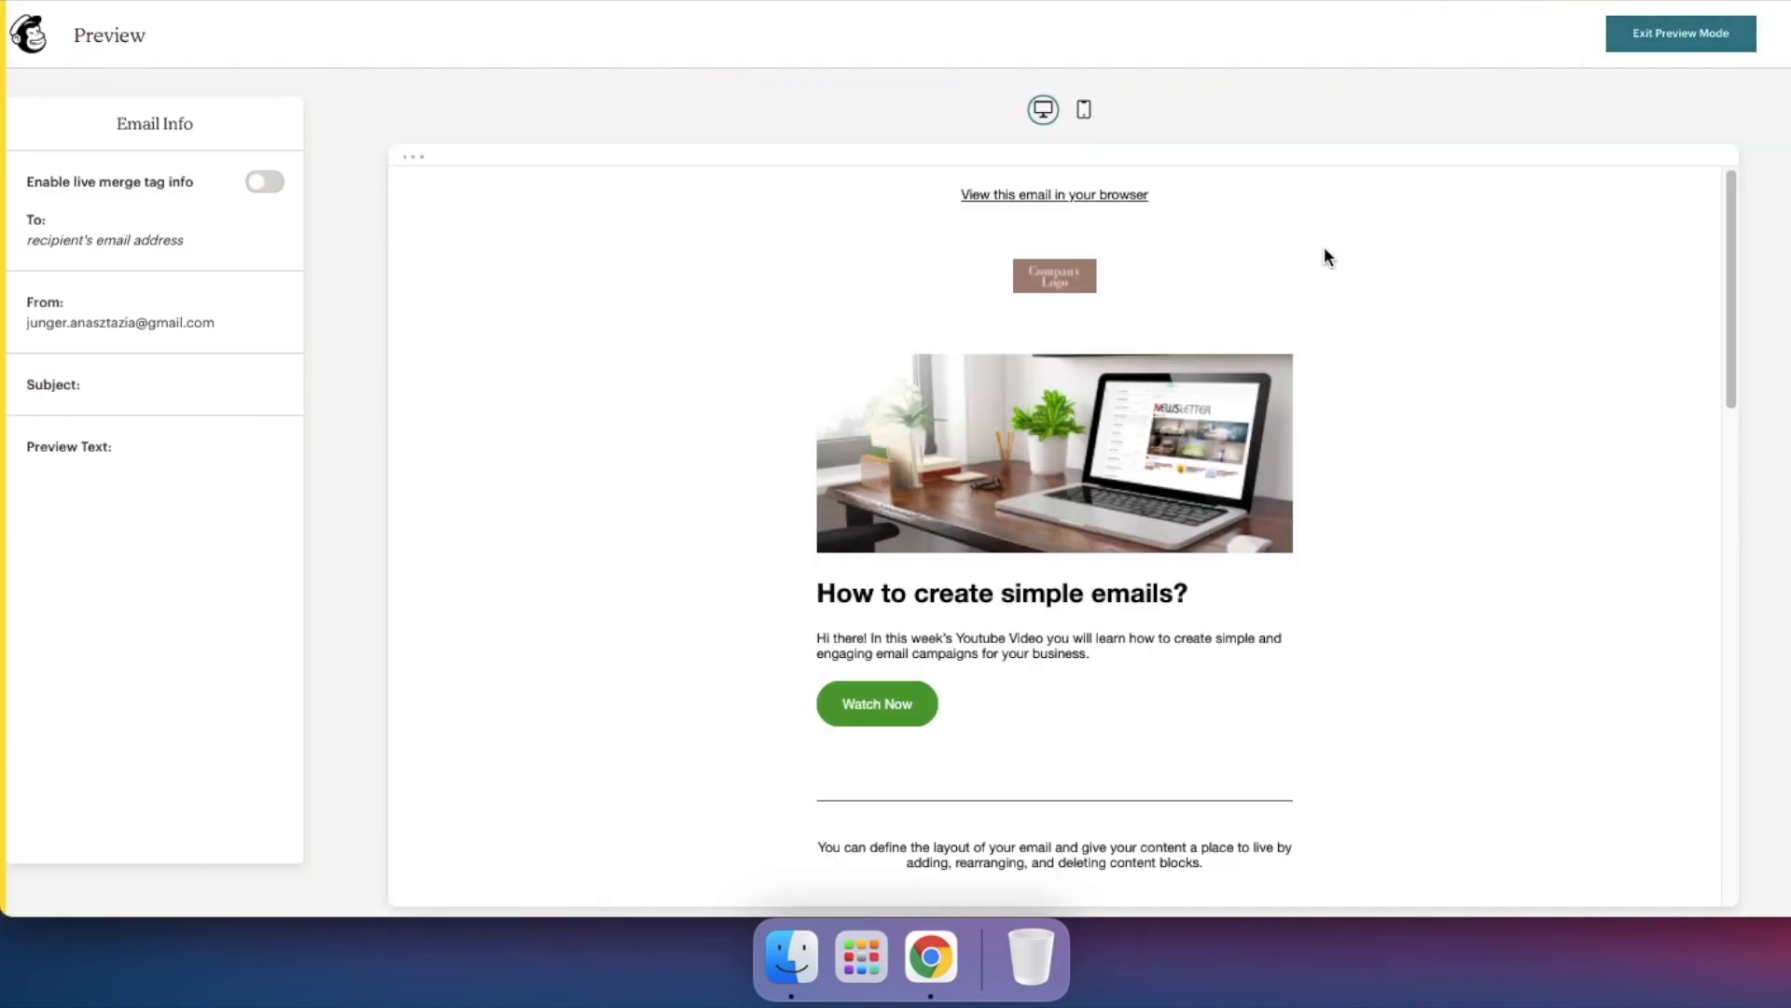
{"action": "left_click", "coordinate": [1086, 114]}
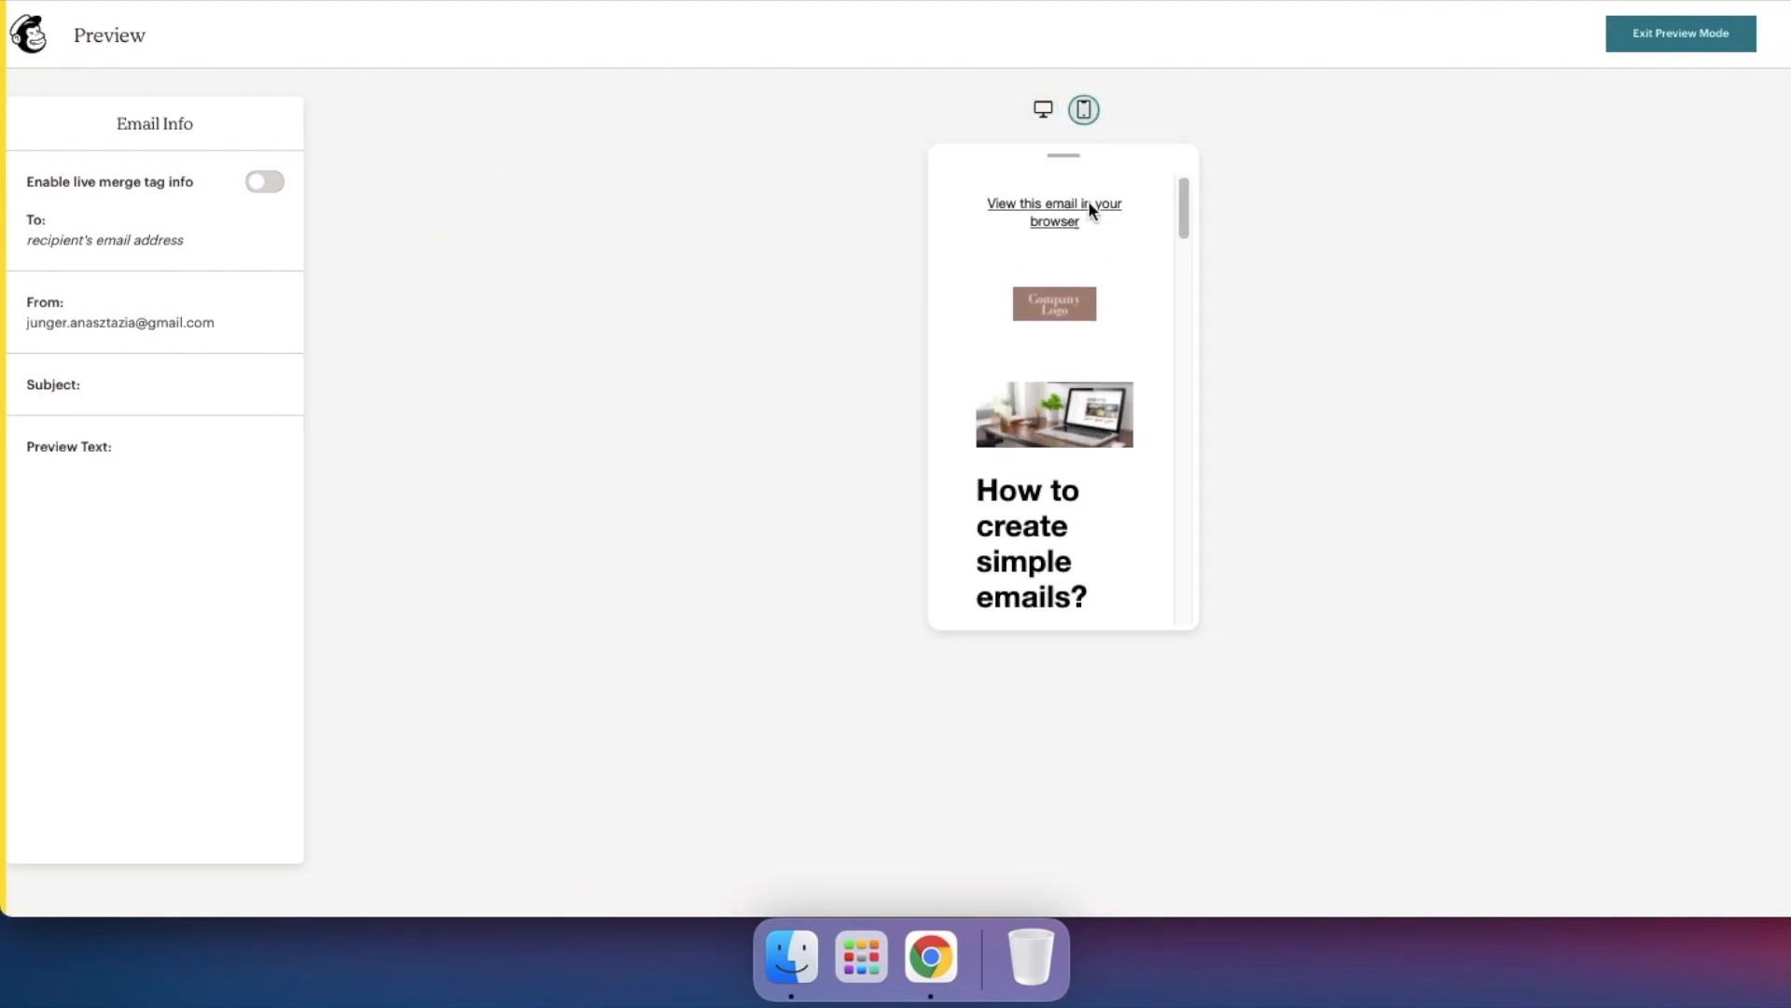
{"action": "scroll", "coordinate": [1123, 342], "scroll_direction": "down", "scroll_amount": 5}
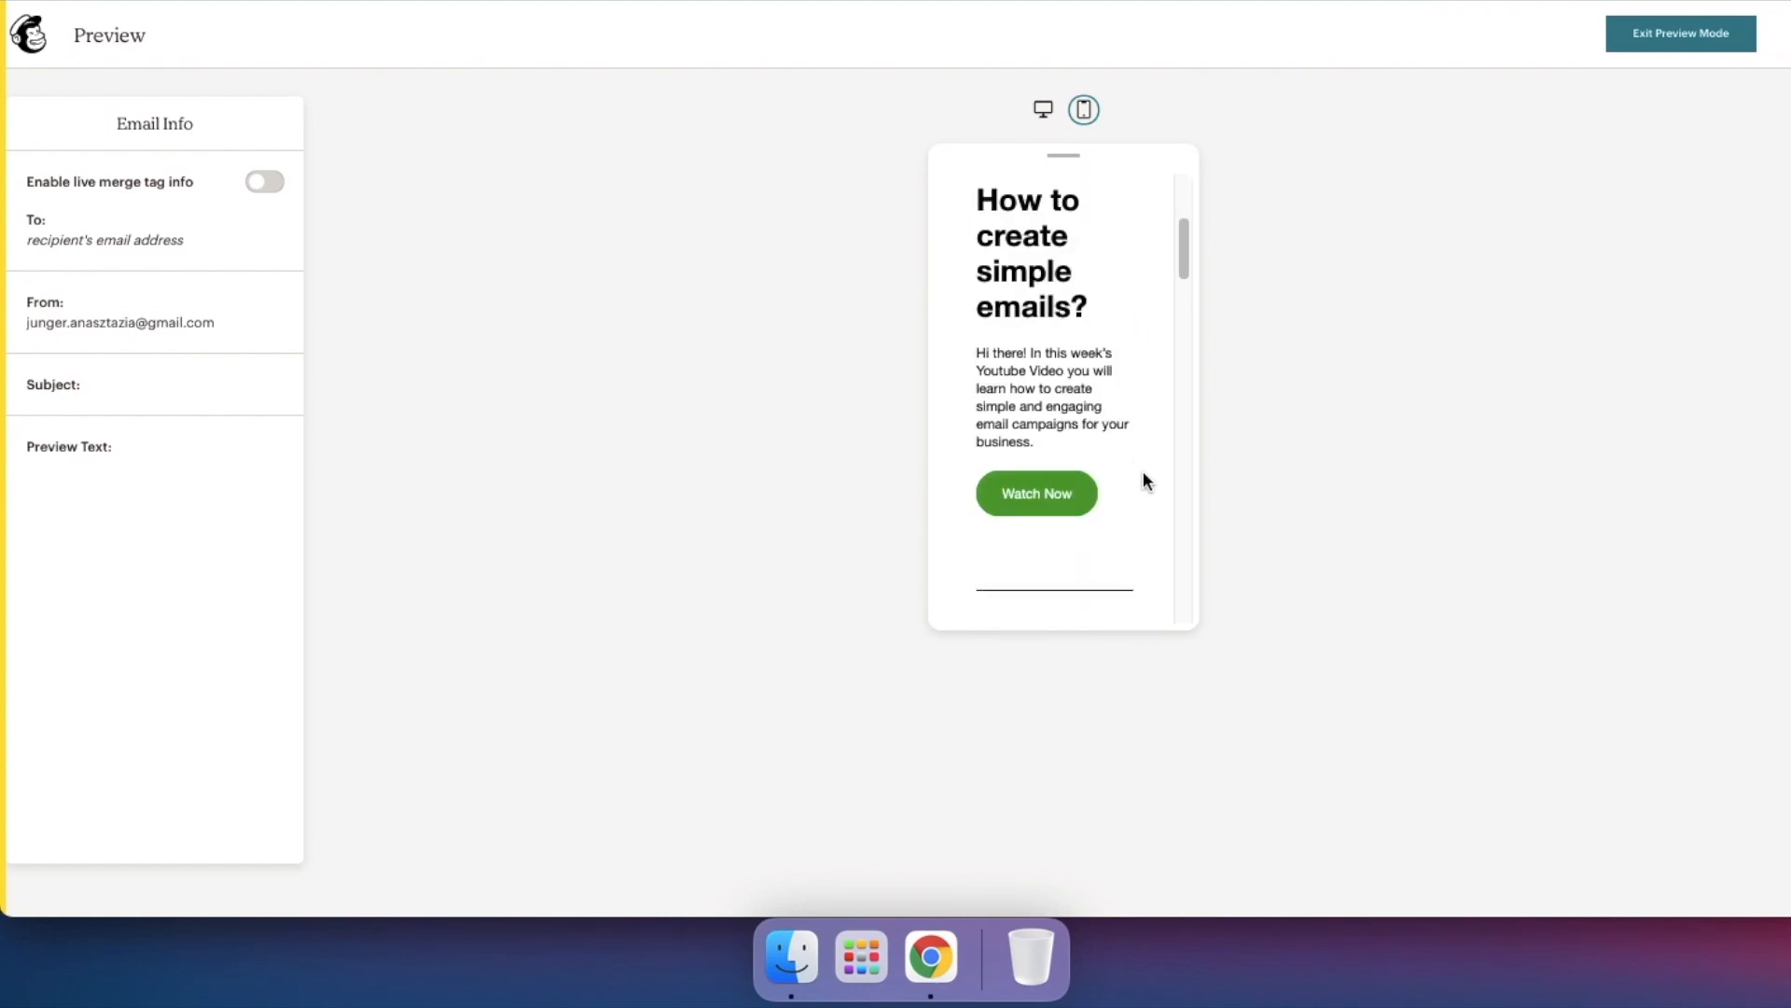
{"action": "scroll", "coordinate": [1130, 490], "scroll_direction": "up", "scroll_amount": 2}
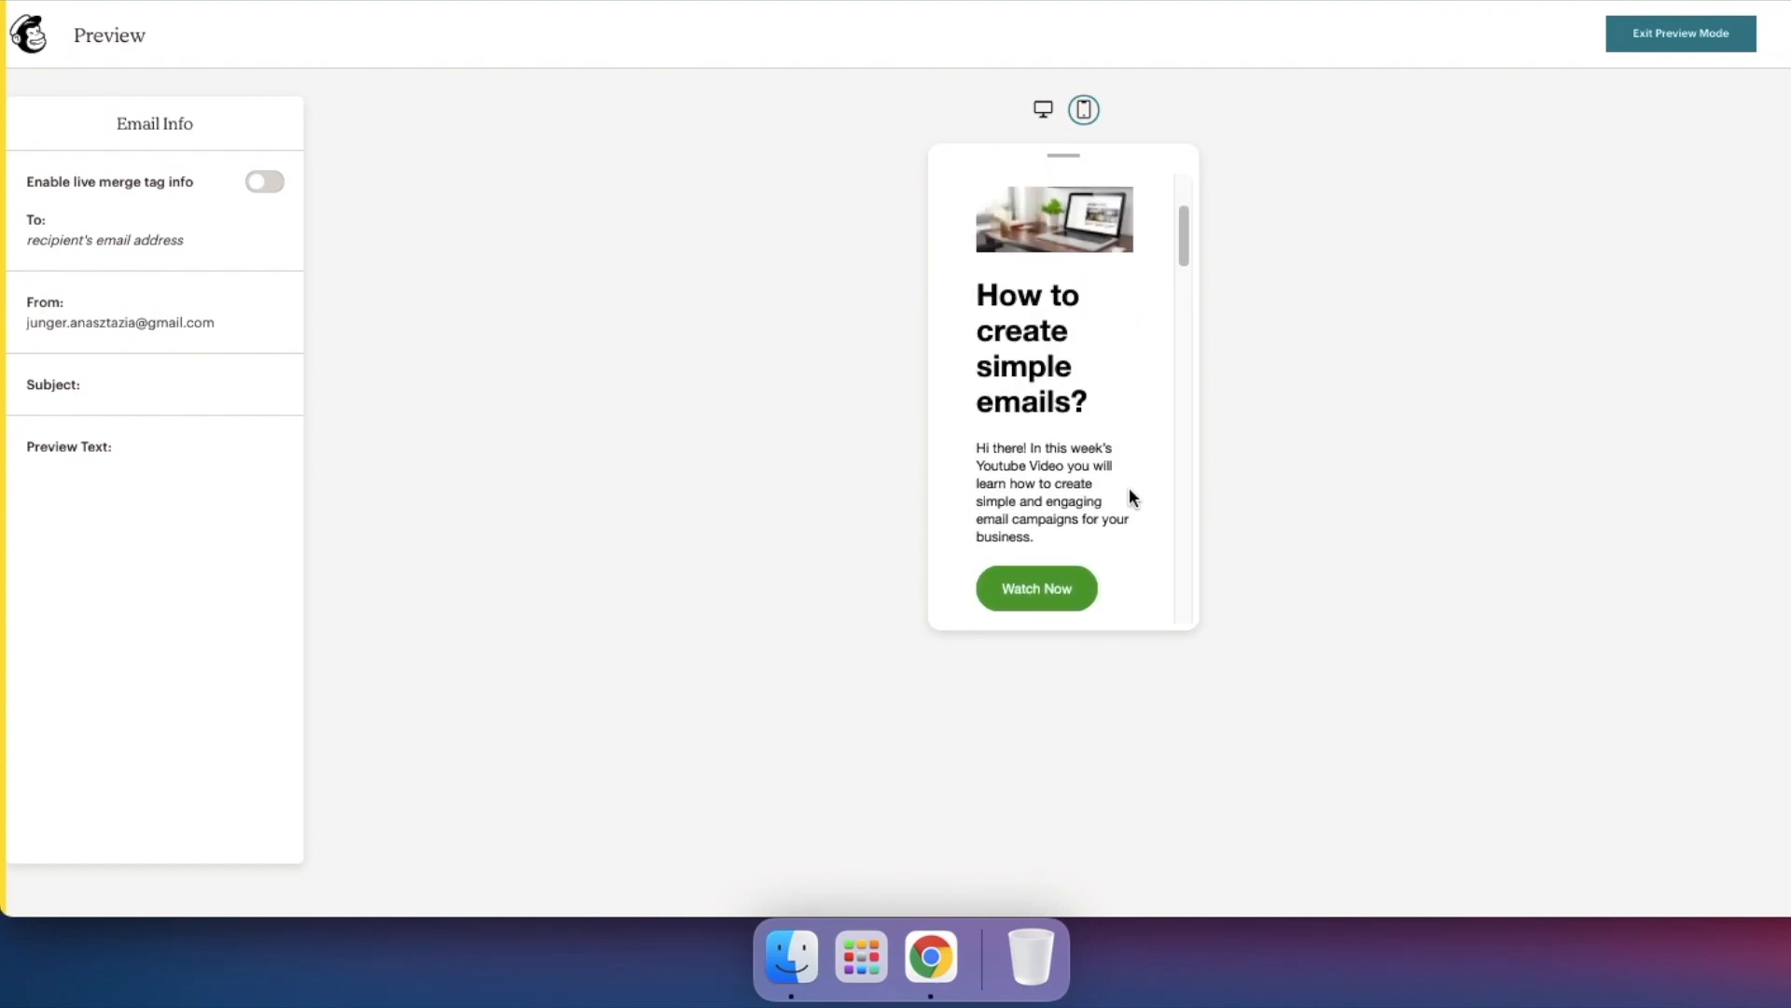
{"action": "scroll", "coordinate": [1129, 494], "scroll_direction": "up", "scroll_amount": 3}
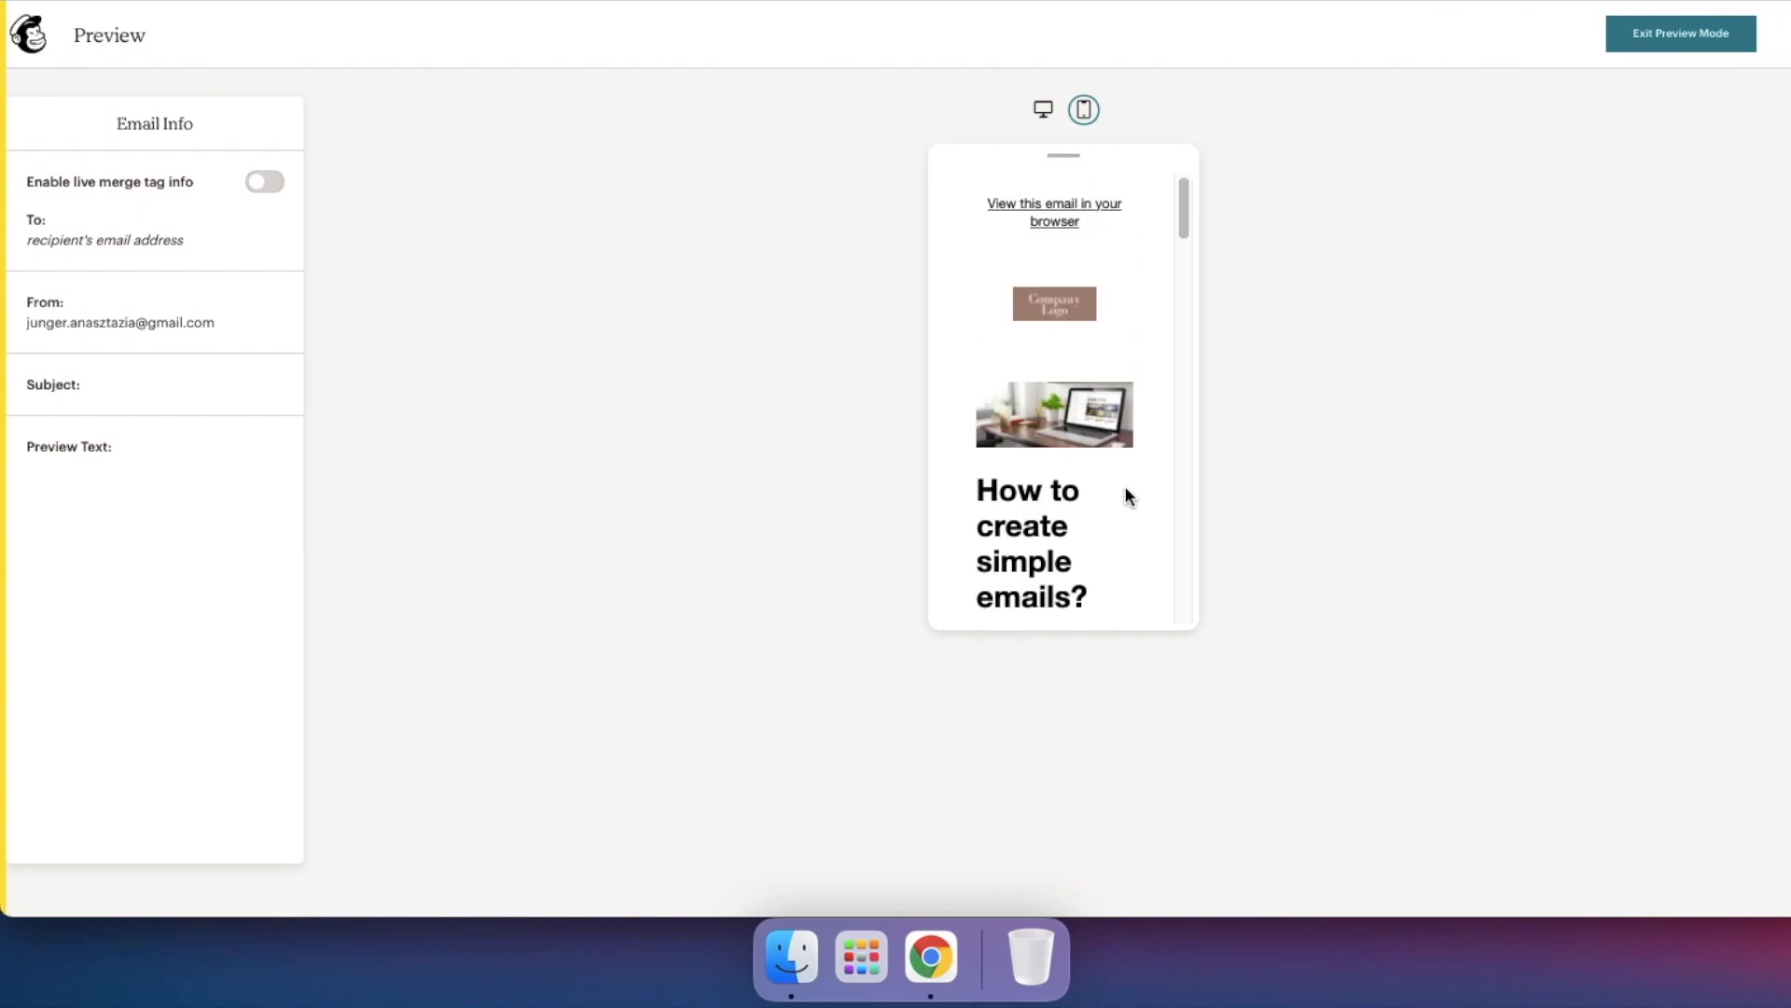
{"action": "left_click", "coordinate": [1642, 39]}
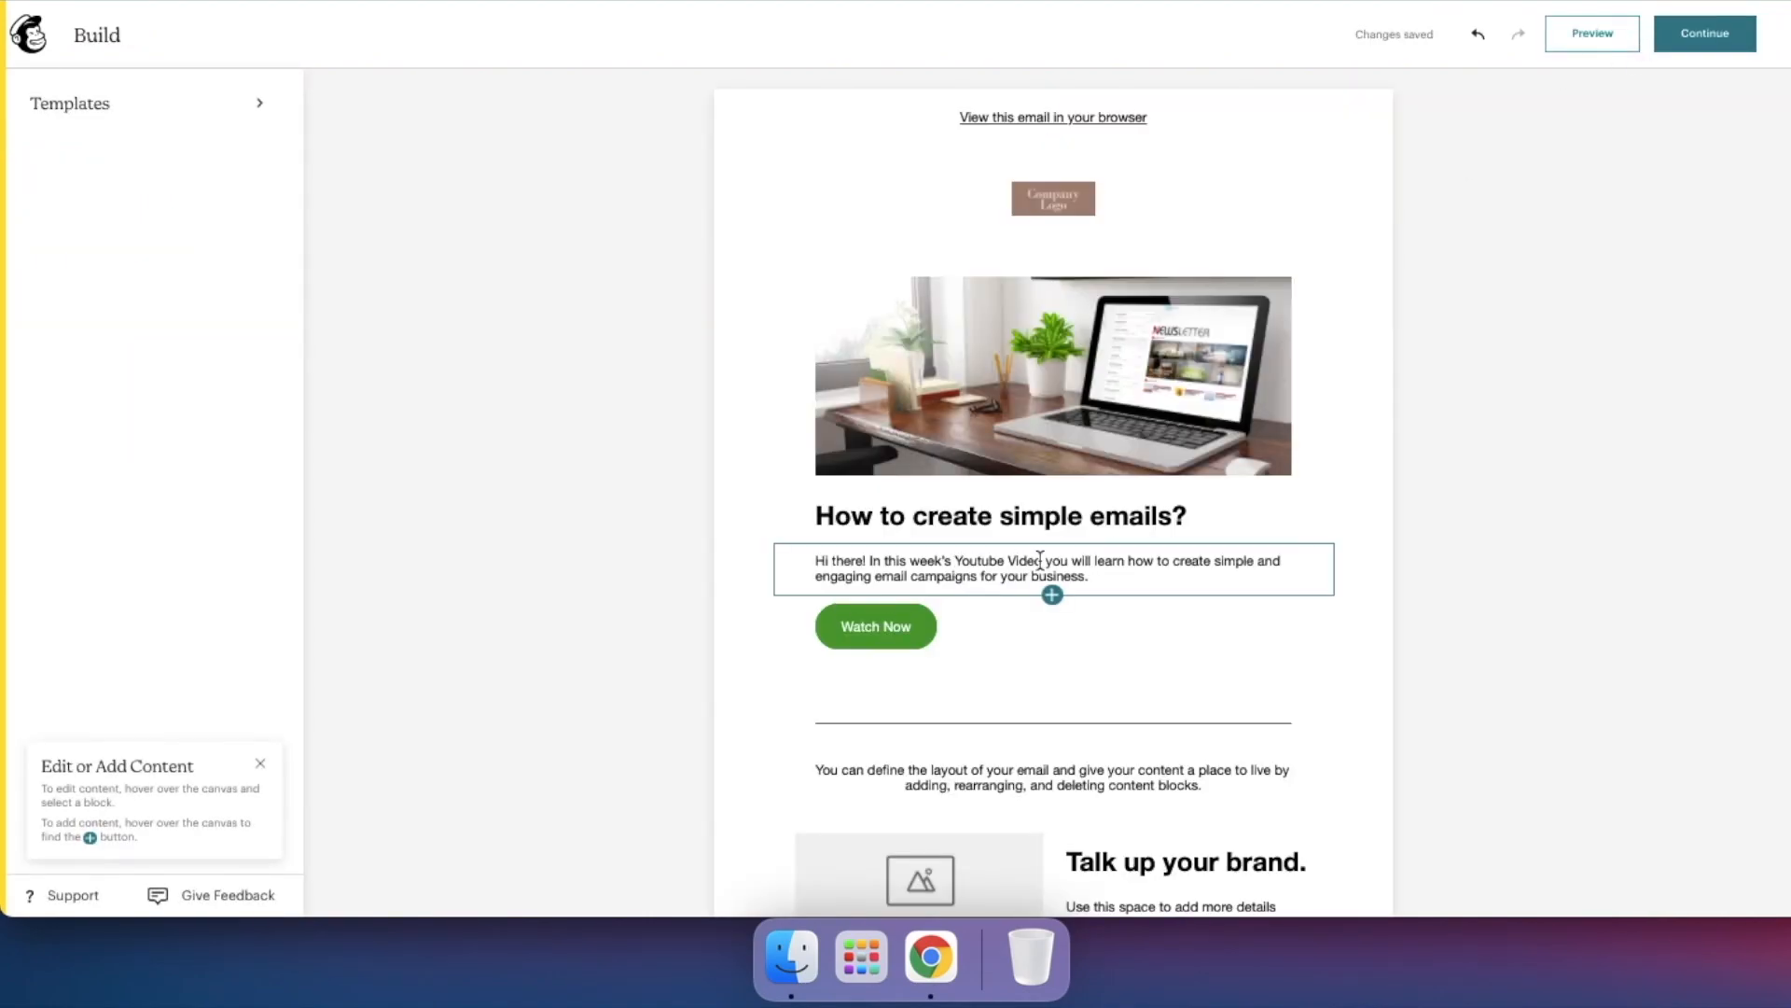
- Change "Video" to lowercase "video" in the introductory paragraph
{"action": "left_click", "coordinate": [1012, 562]}
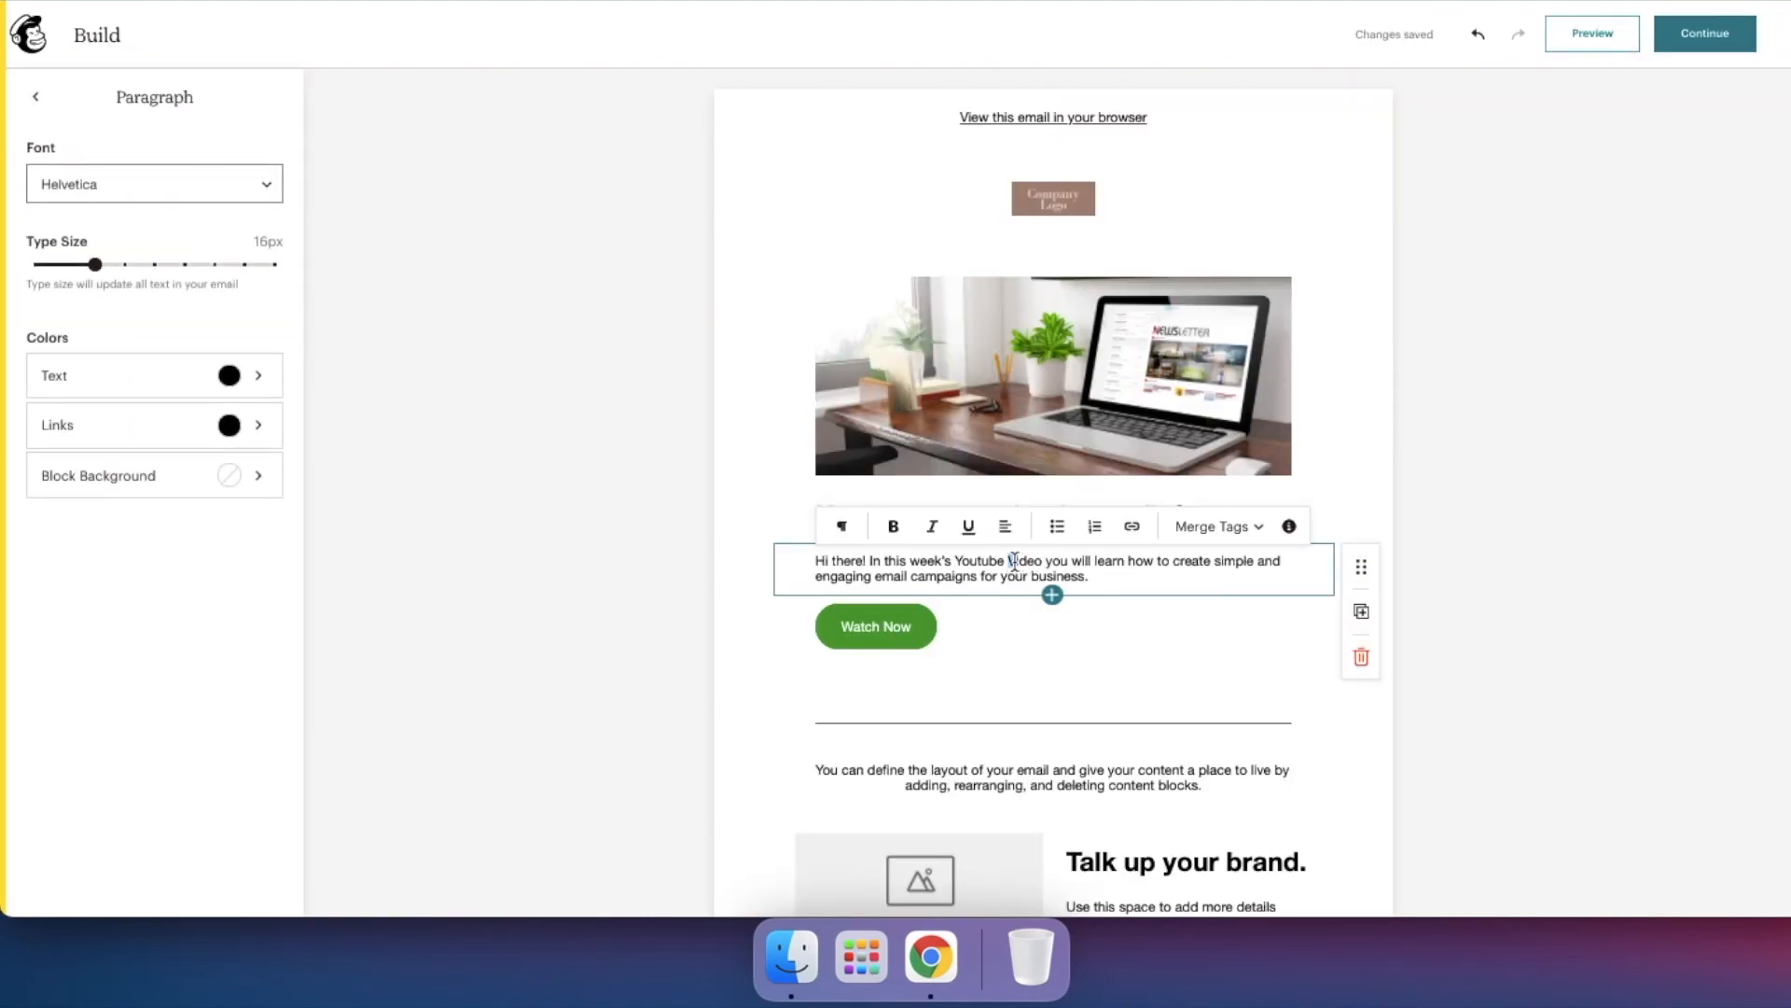
{"action": "left_click", "coordinate": [1564, 580]}
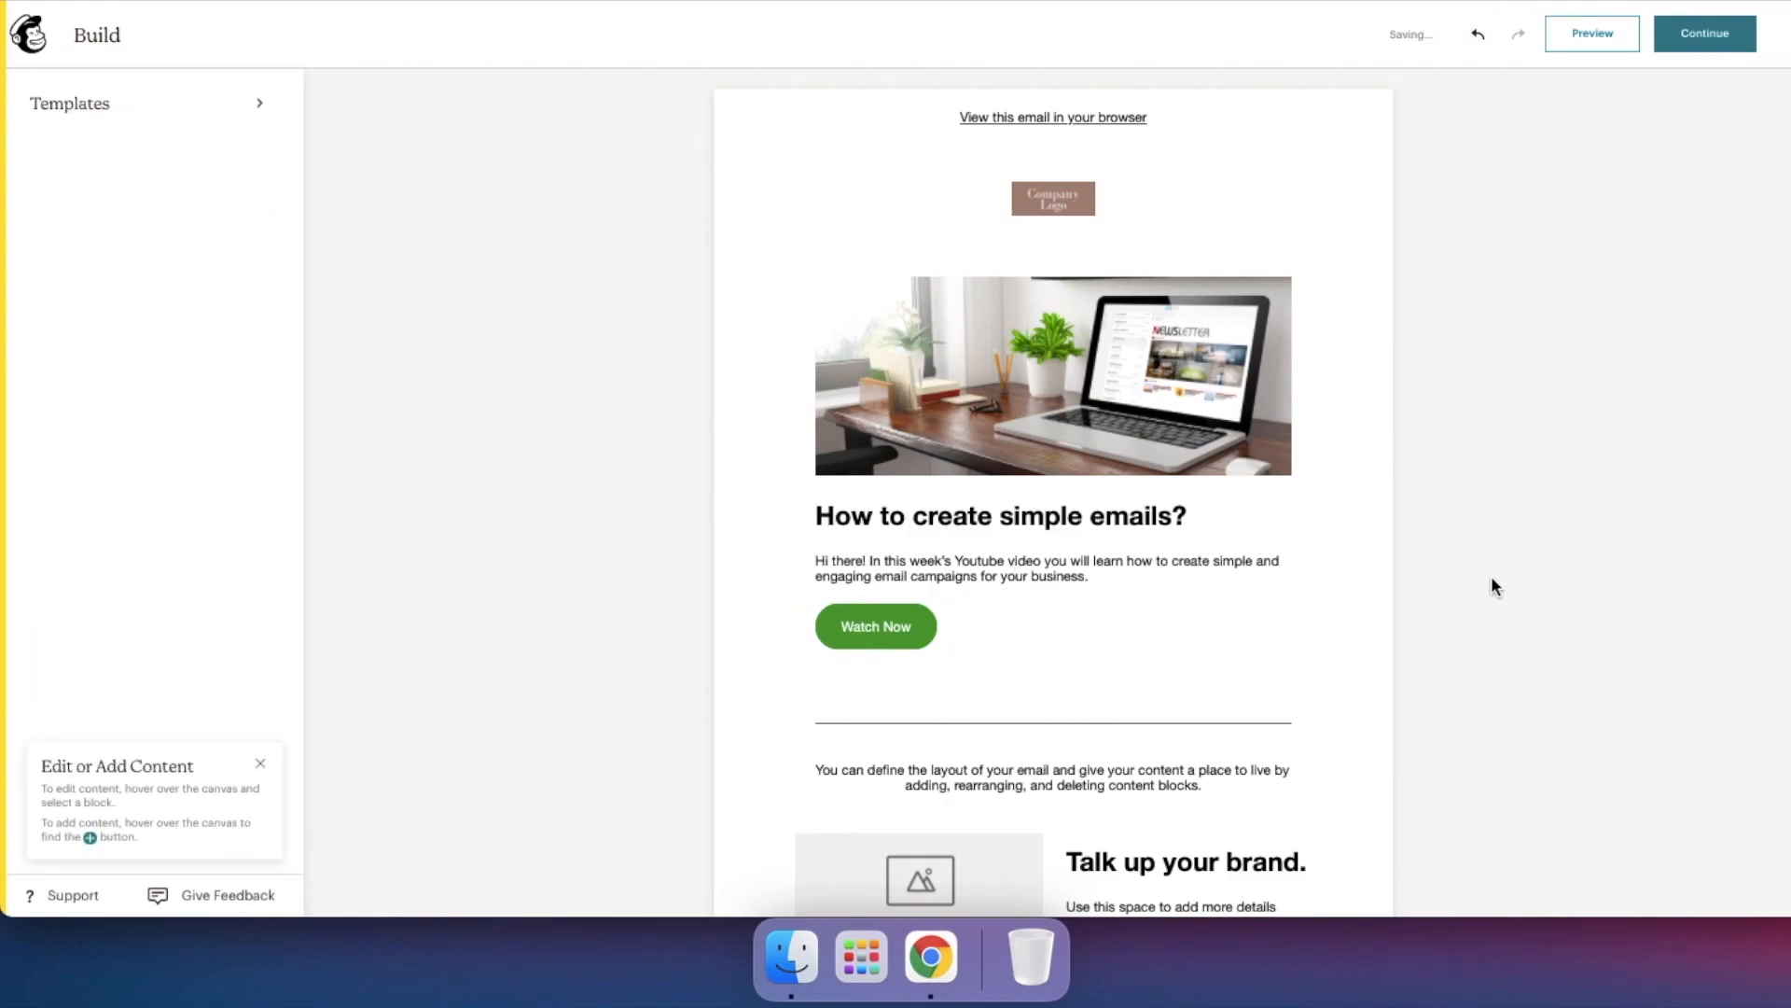
- Insert a Heading 2 block between the divider and the centered placeholder paragraph, reading "Top 5 best practices to follow"
{"action": "scroll", "coordinate": [1398, 602], "scroll_direction": "down", "scroll_amount": 3}
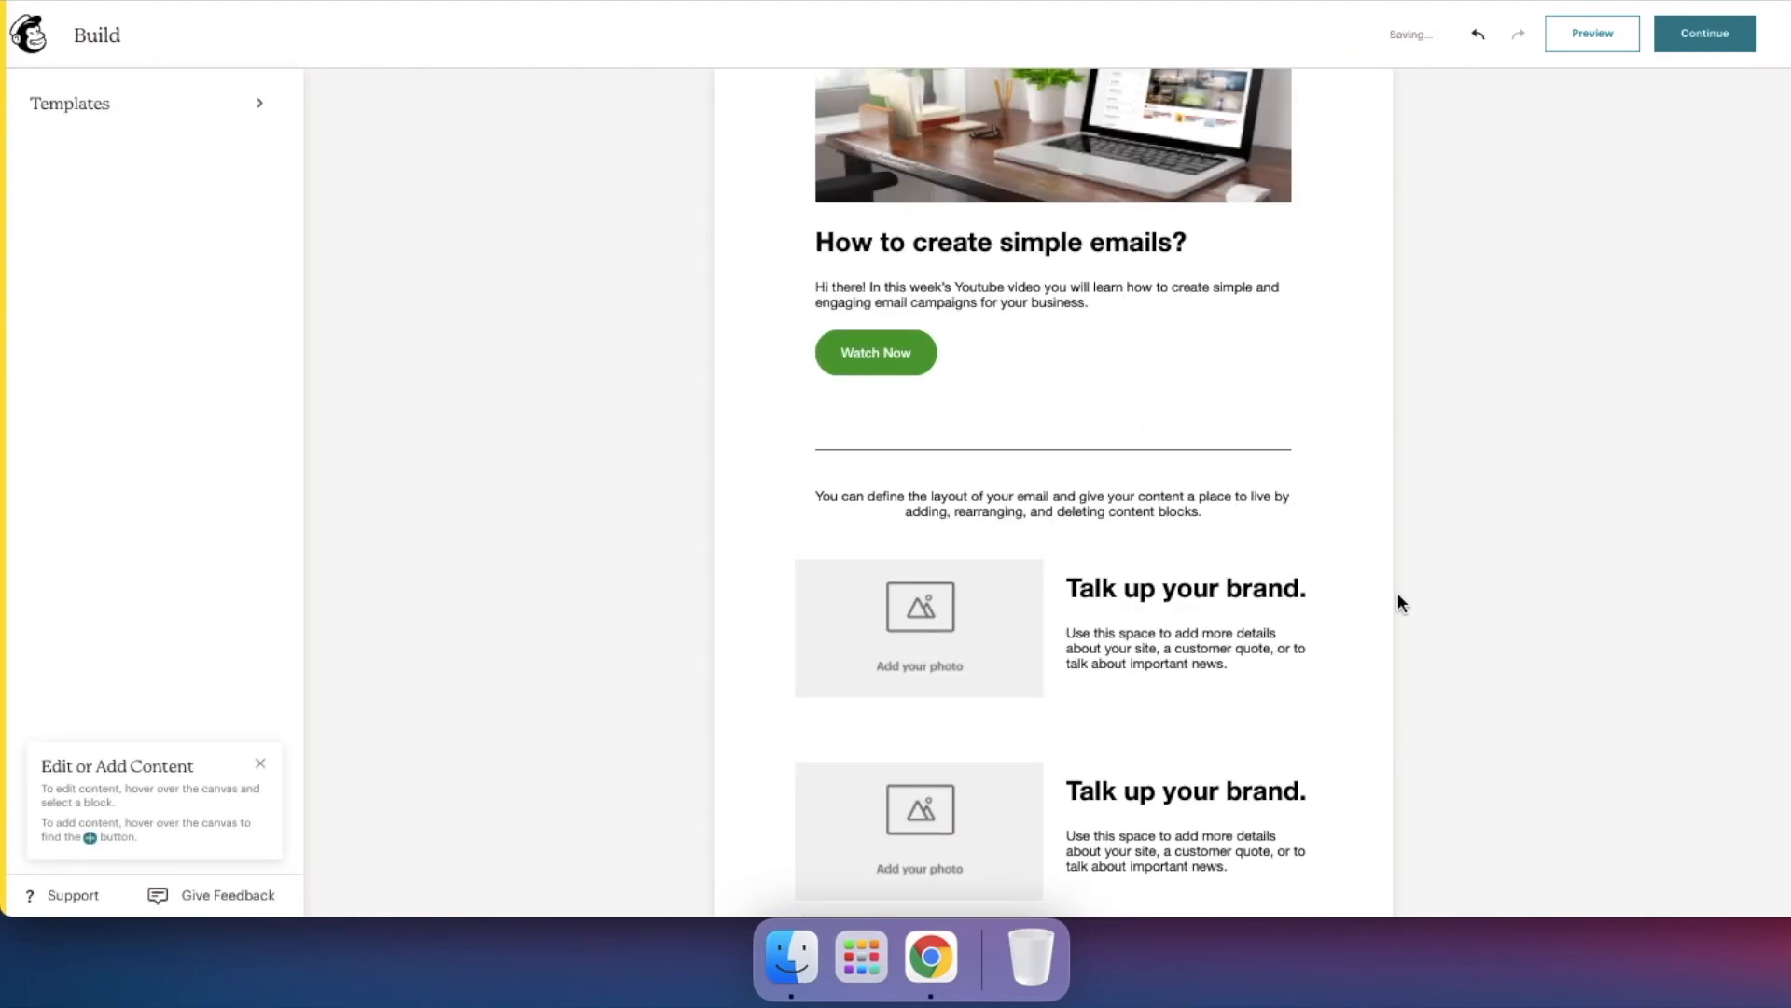
{"action": "left_click", "coordinate": [1026, 243]}
{"action": "left_click", "coordinate": [843, 199]}
{"action": "left_click", "coordinate": [844, 201]}
{"action": "left_click", "coordinate": [907, 504]}
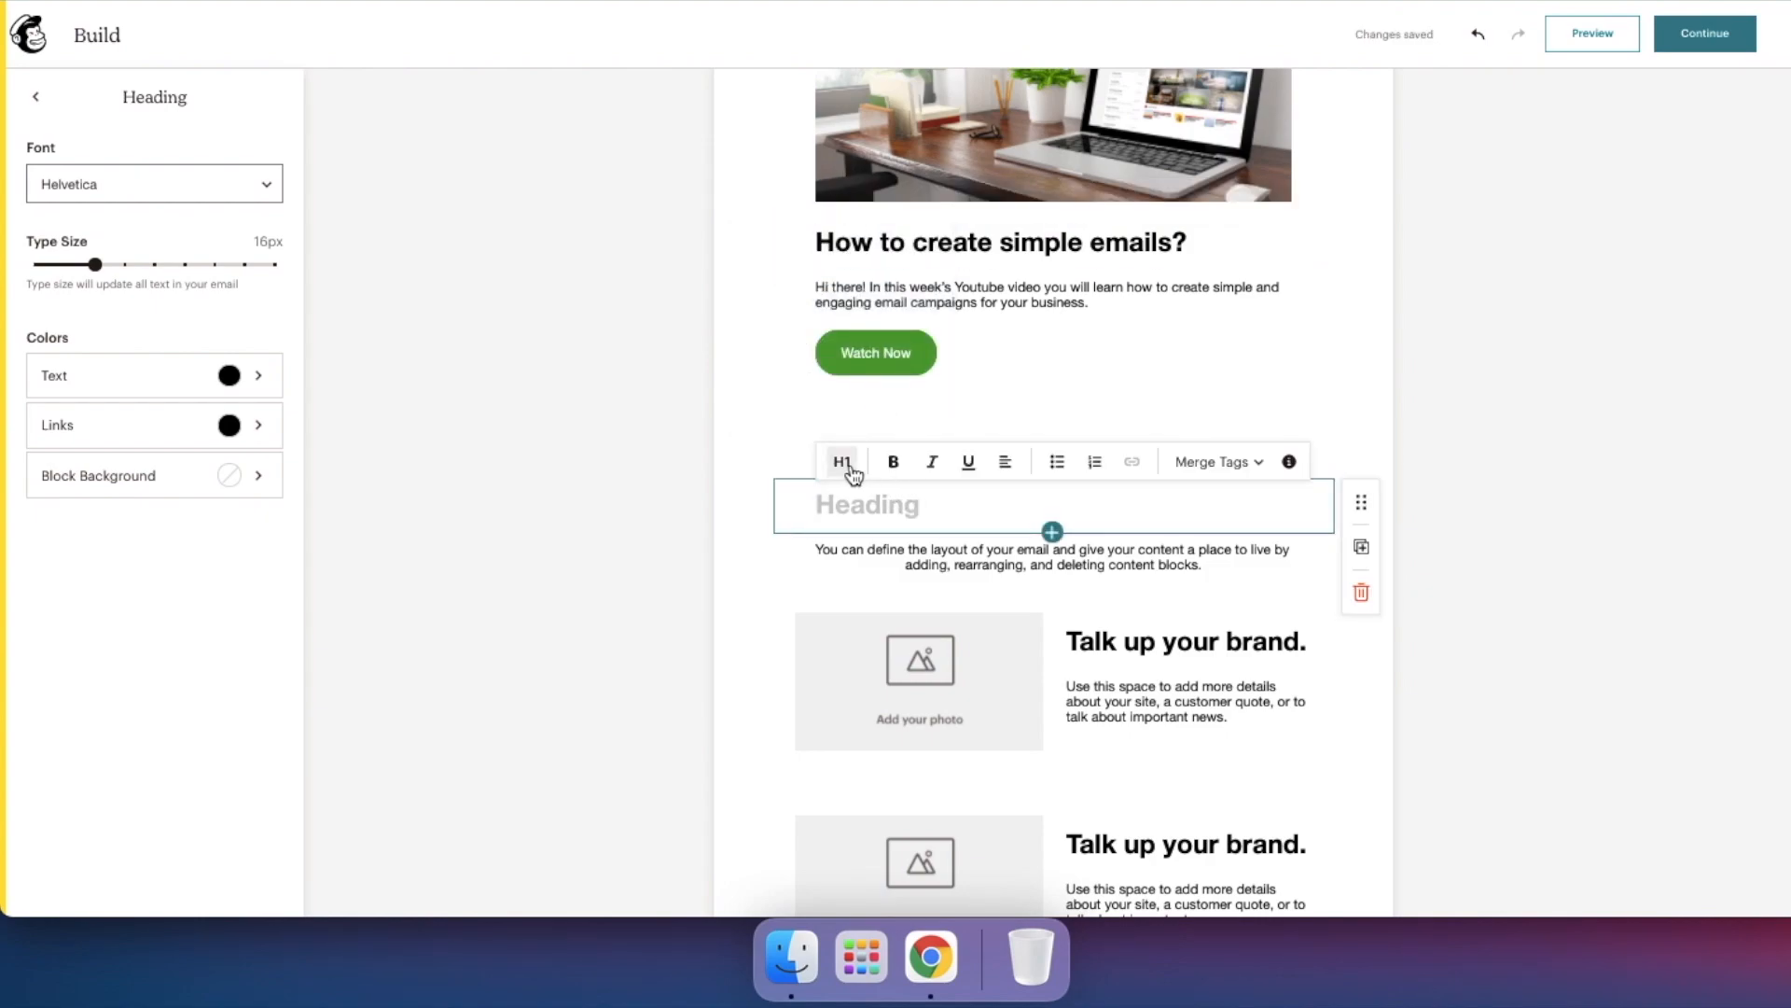
{"action": "left_click", "coordinate": [854, 474]}
{"action": "left_click", "coordinate": [827, 339]}
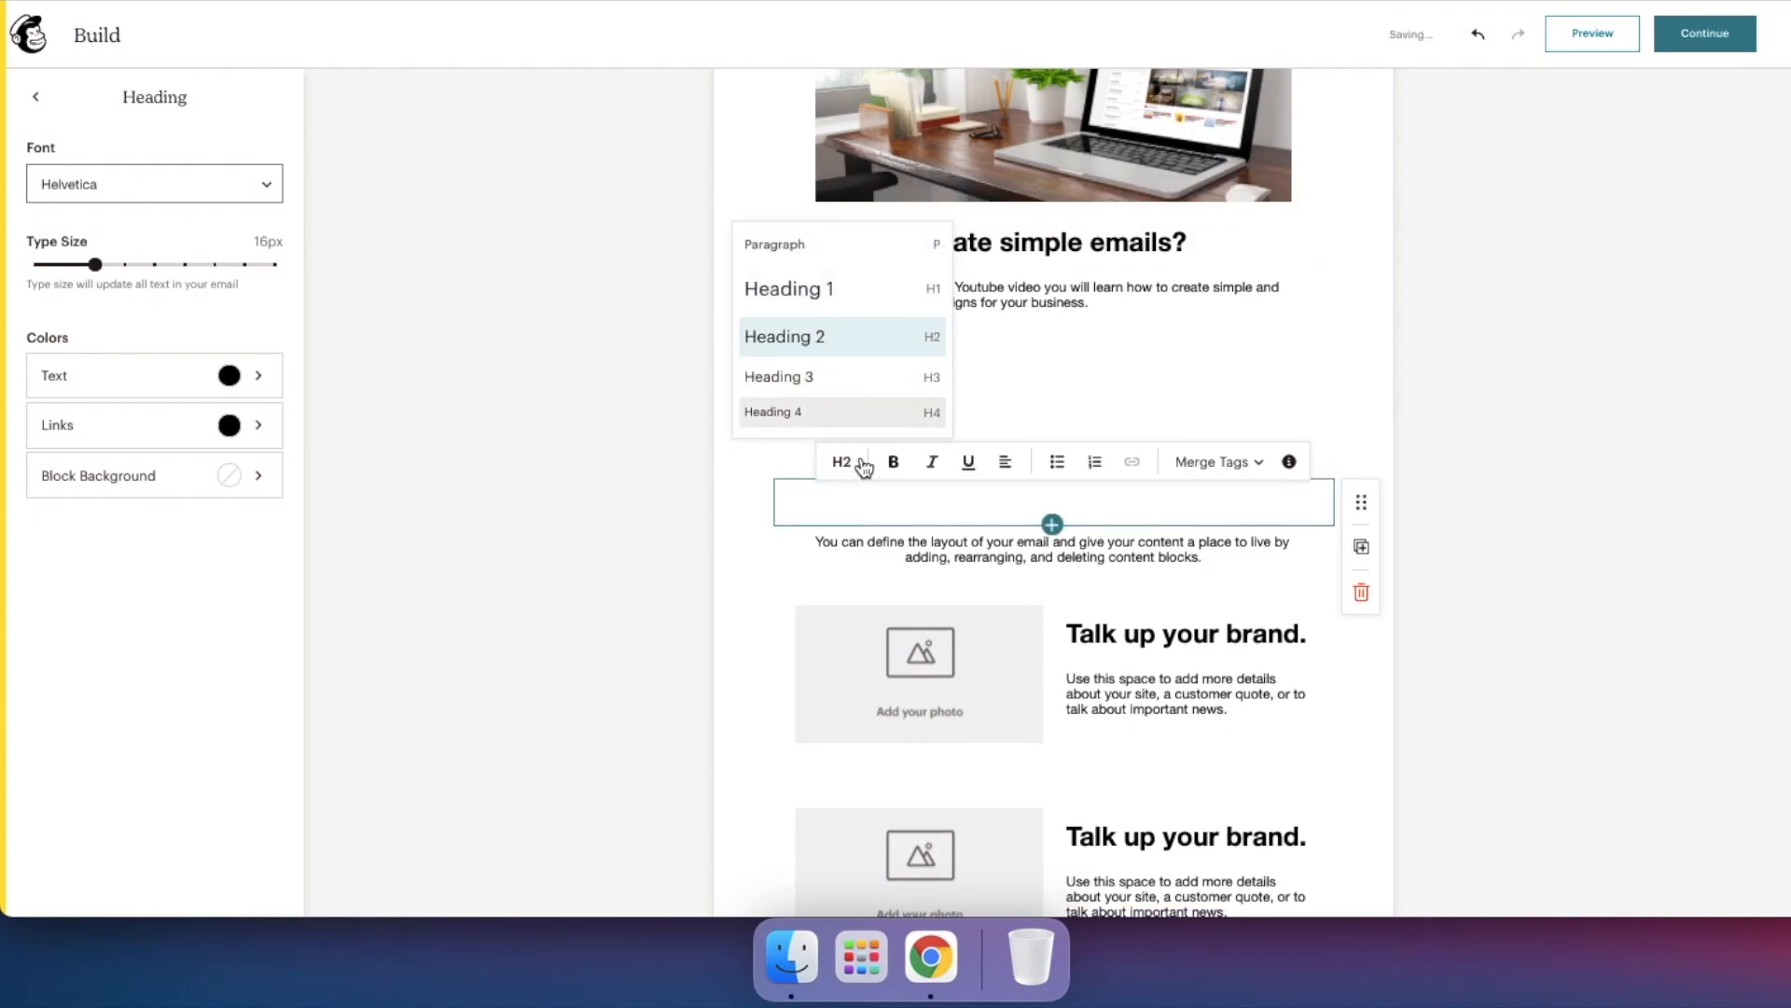
{"action": "left_click", "coordinate": [911, 504]}
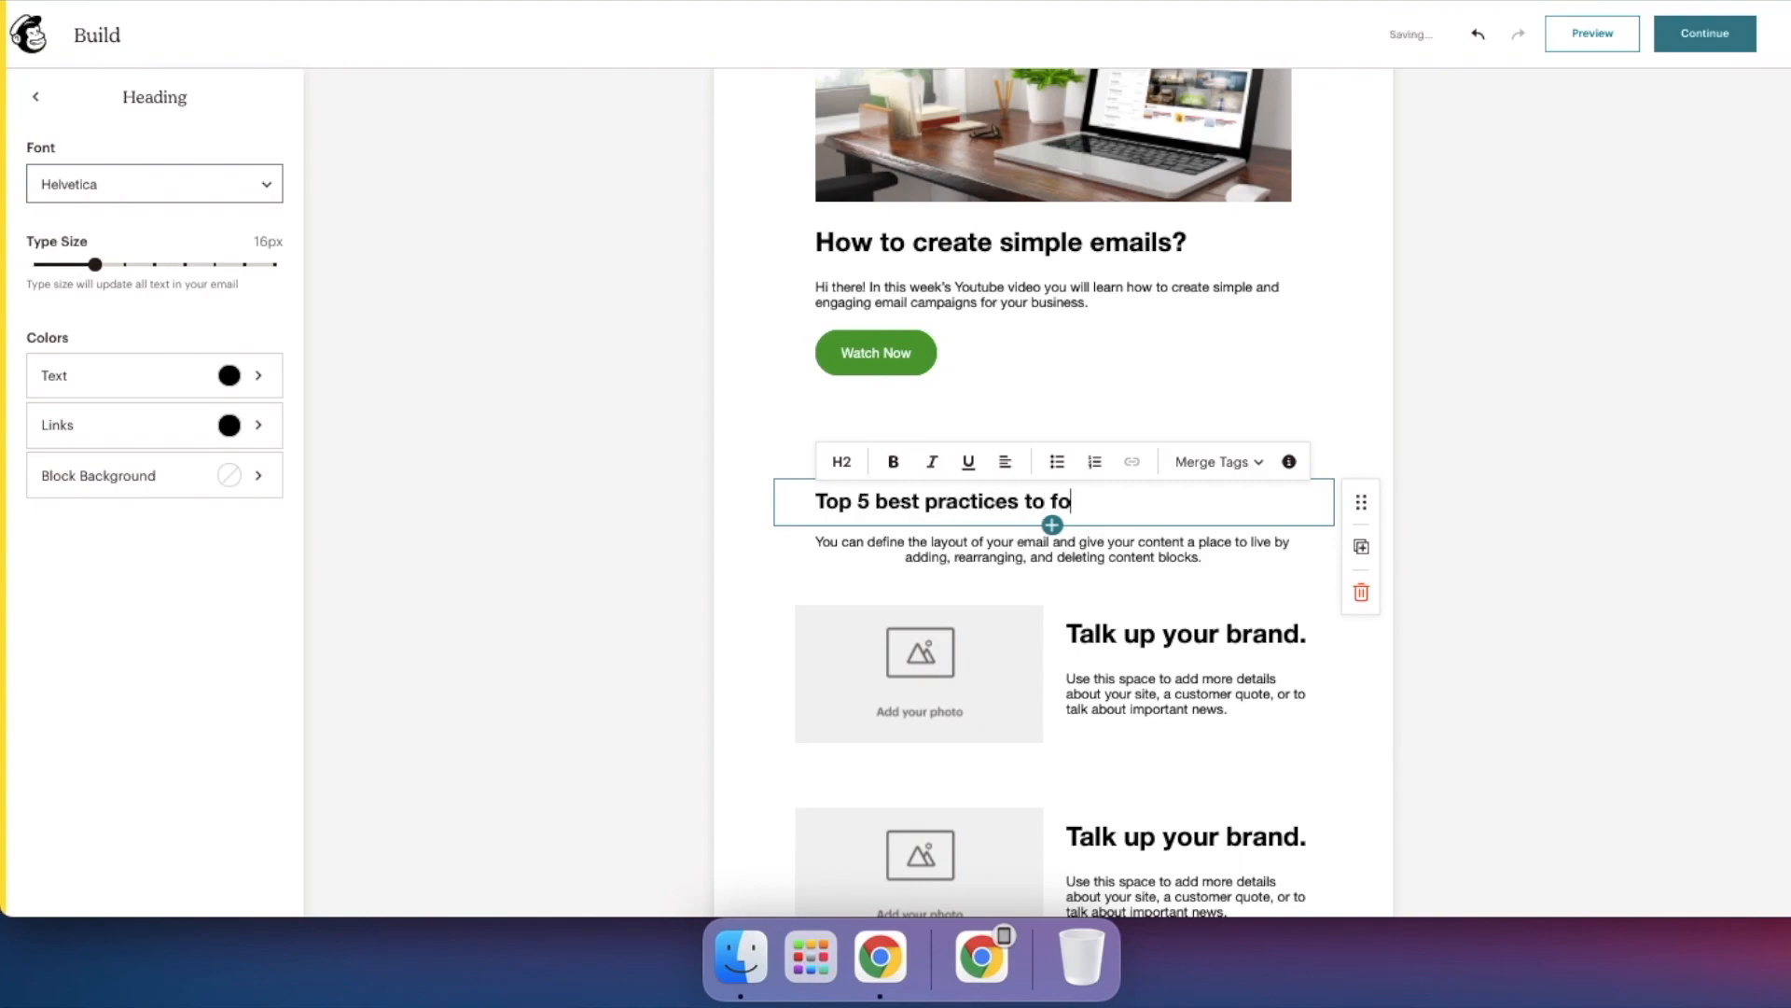
{"action": "left_click", "coordinate": [1515, 539]}
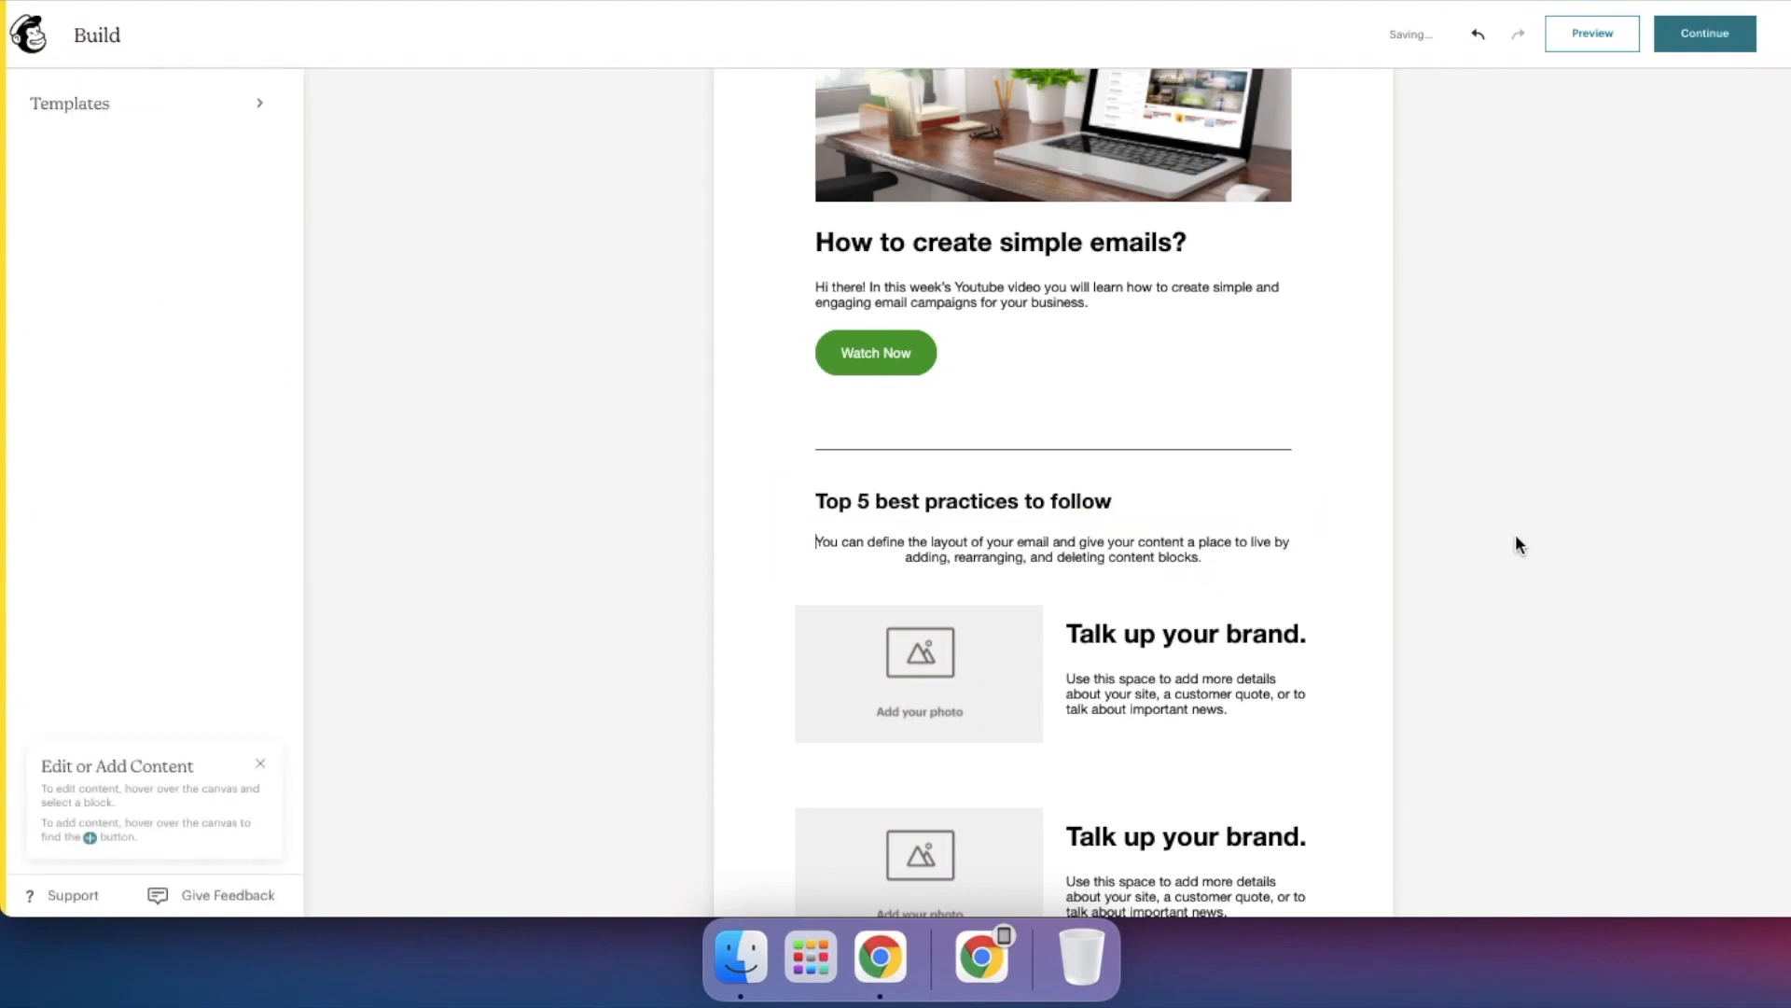
- Center-align the "Top 5 best practices to follow" heading
{"action": "left_click", "coordinate": [1082, 557]}
{"action": "left_click", "coordinate": [987, 501]}
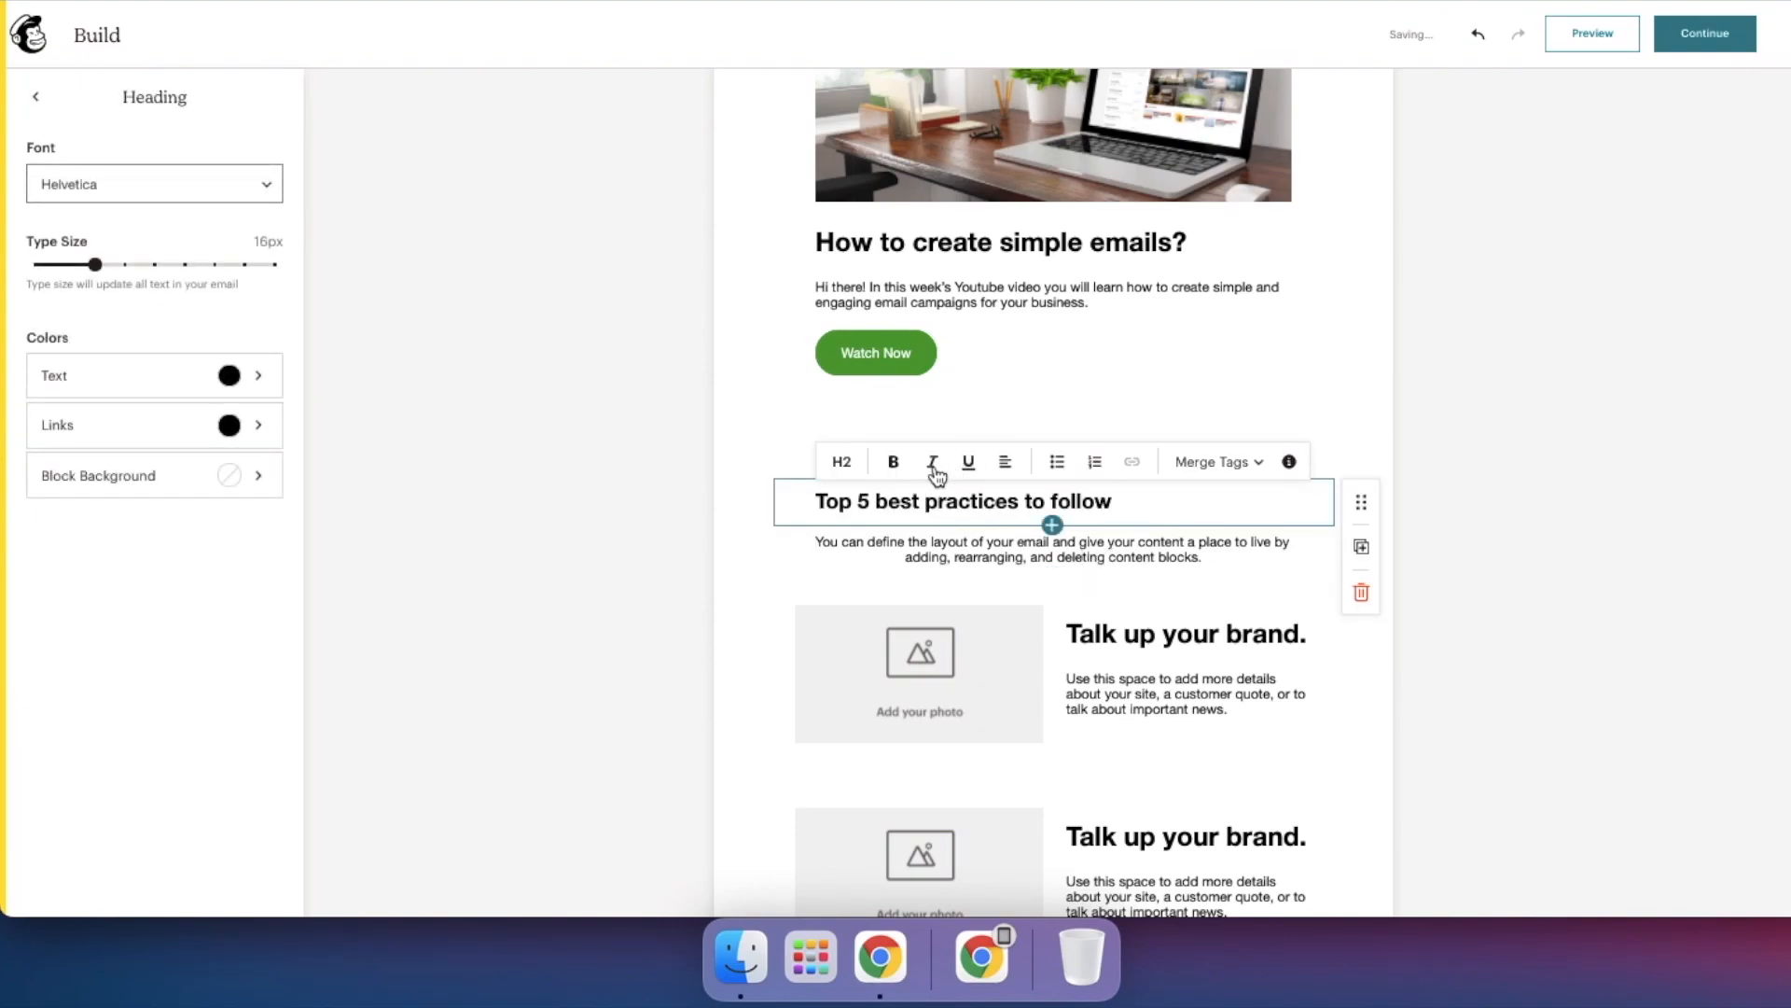
{"action": "left_click", "coordinate": [1005, 422]}
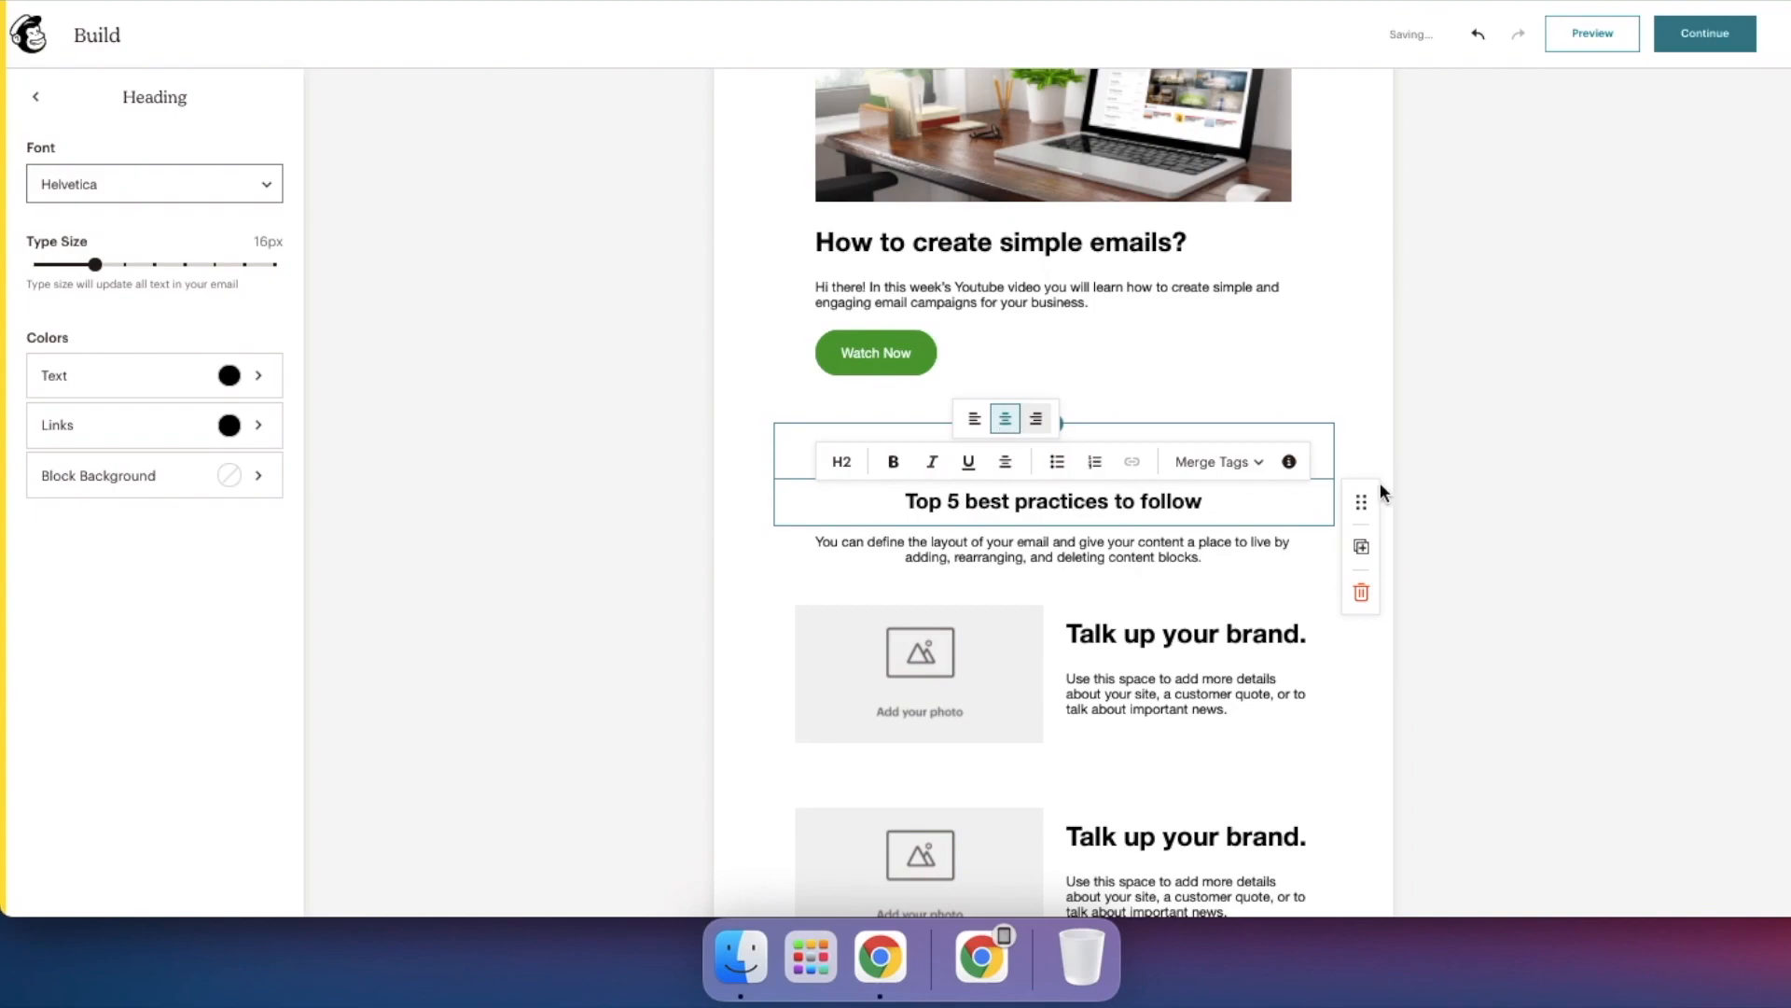
- Replace the placeholder paragraph under the best practices heading with text starting "Apply these 5 best practices to all your email campaigns. You will not only"
{"action": "left_click", "coordinate": [1101, 550]}
{"action": "triple_click", "coordinate": [1101, 550]}
{"action": "type", "text": "Apply these 5 best practices "}
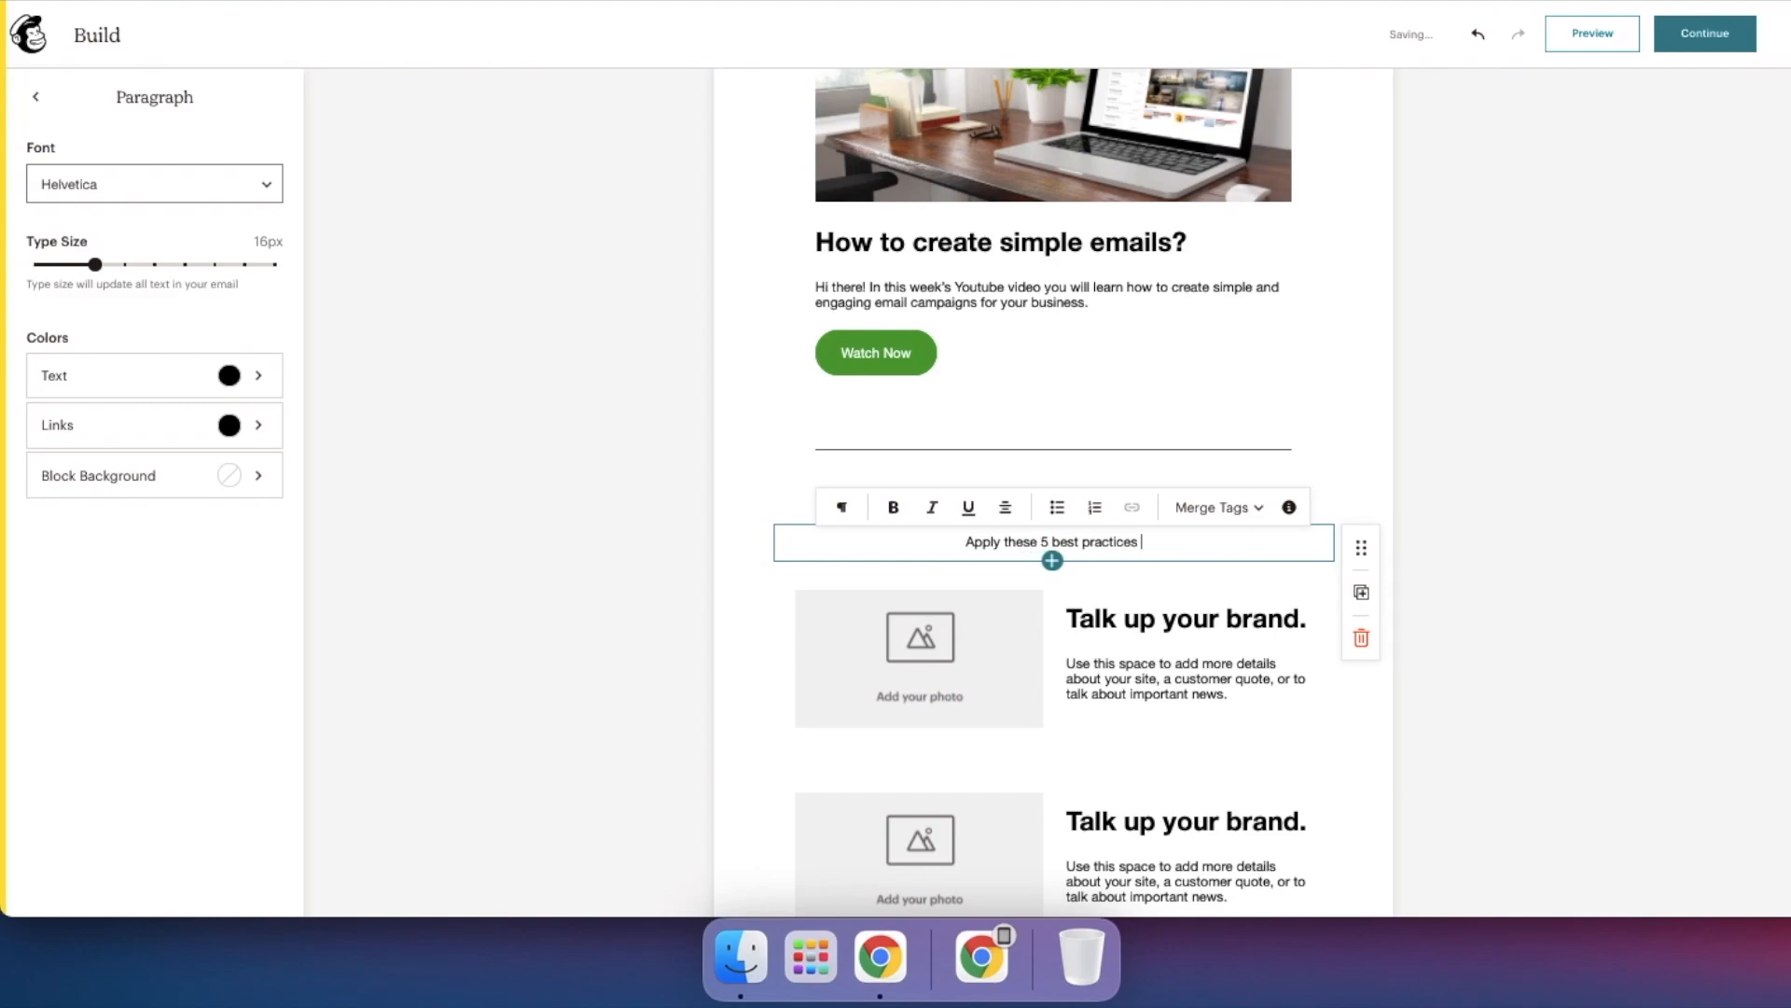
{"action": "type", "text": "to all your email c"}
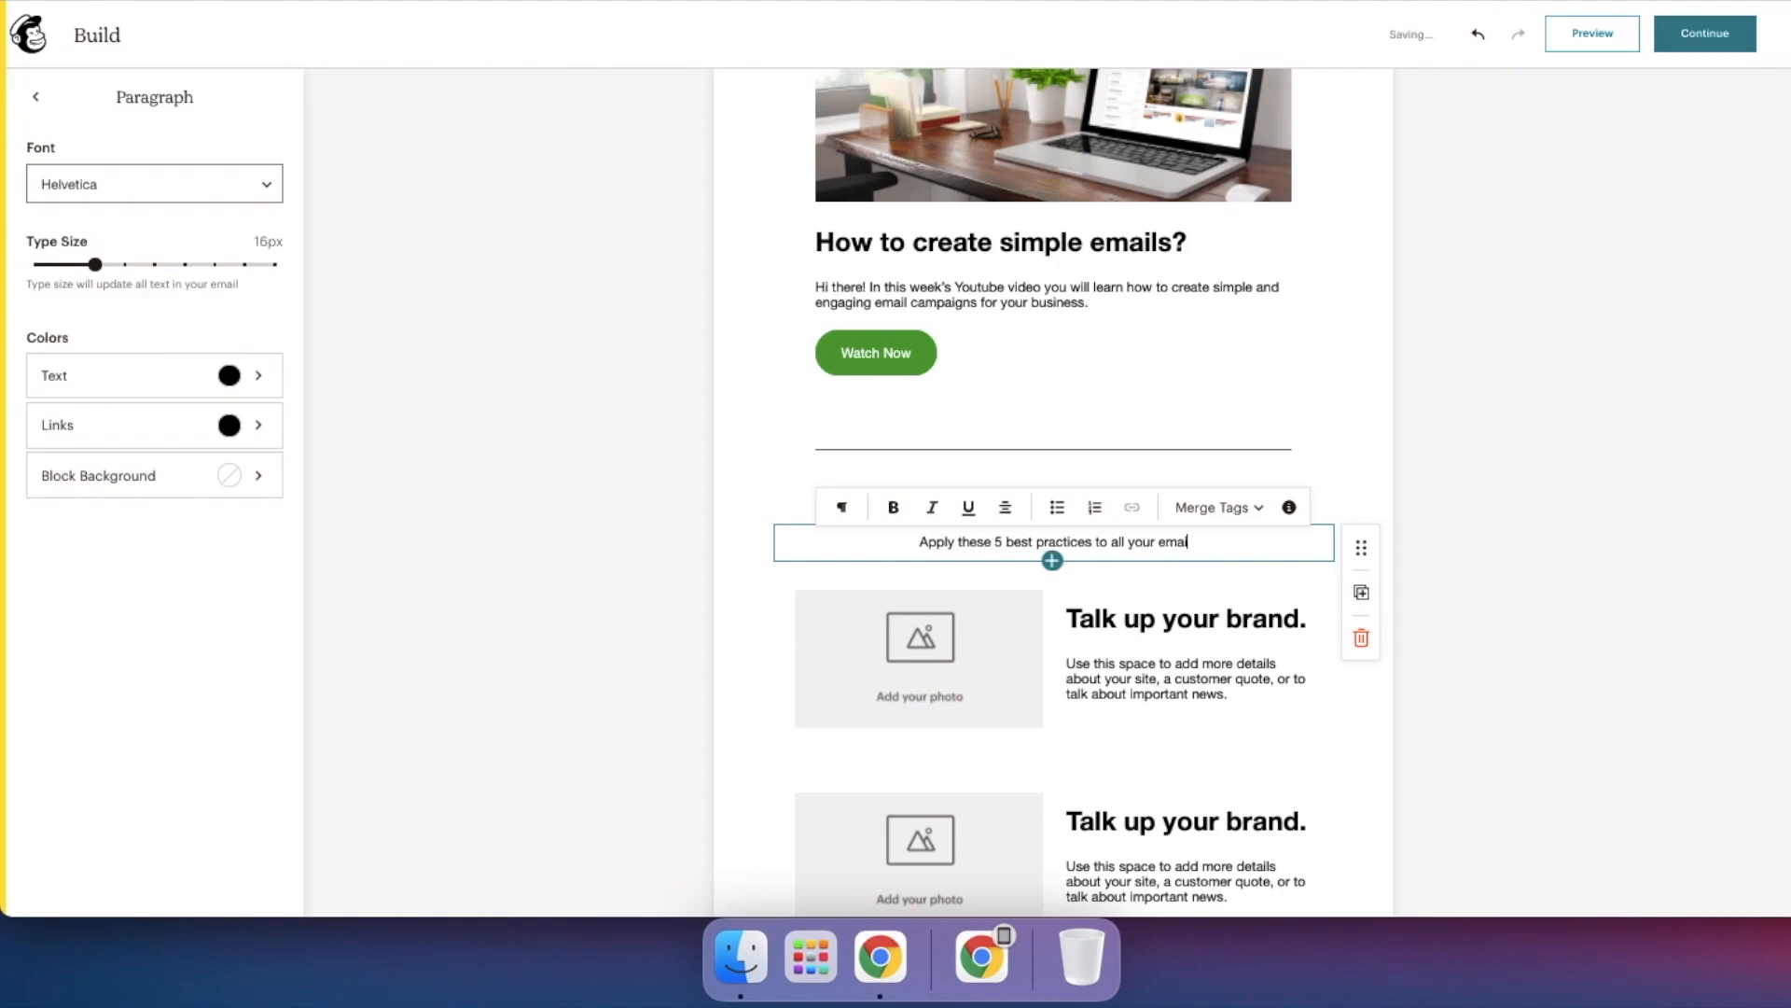
{"action": "type", "text": "ampaigns. You will not only"}
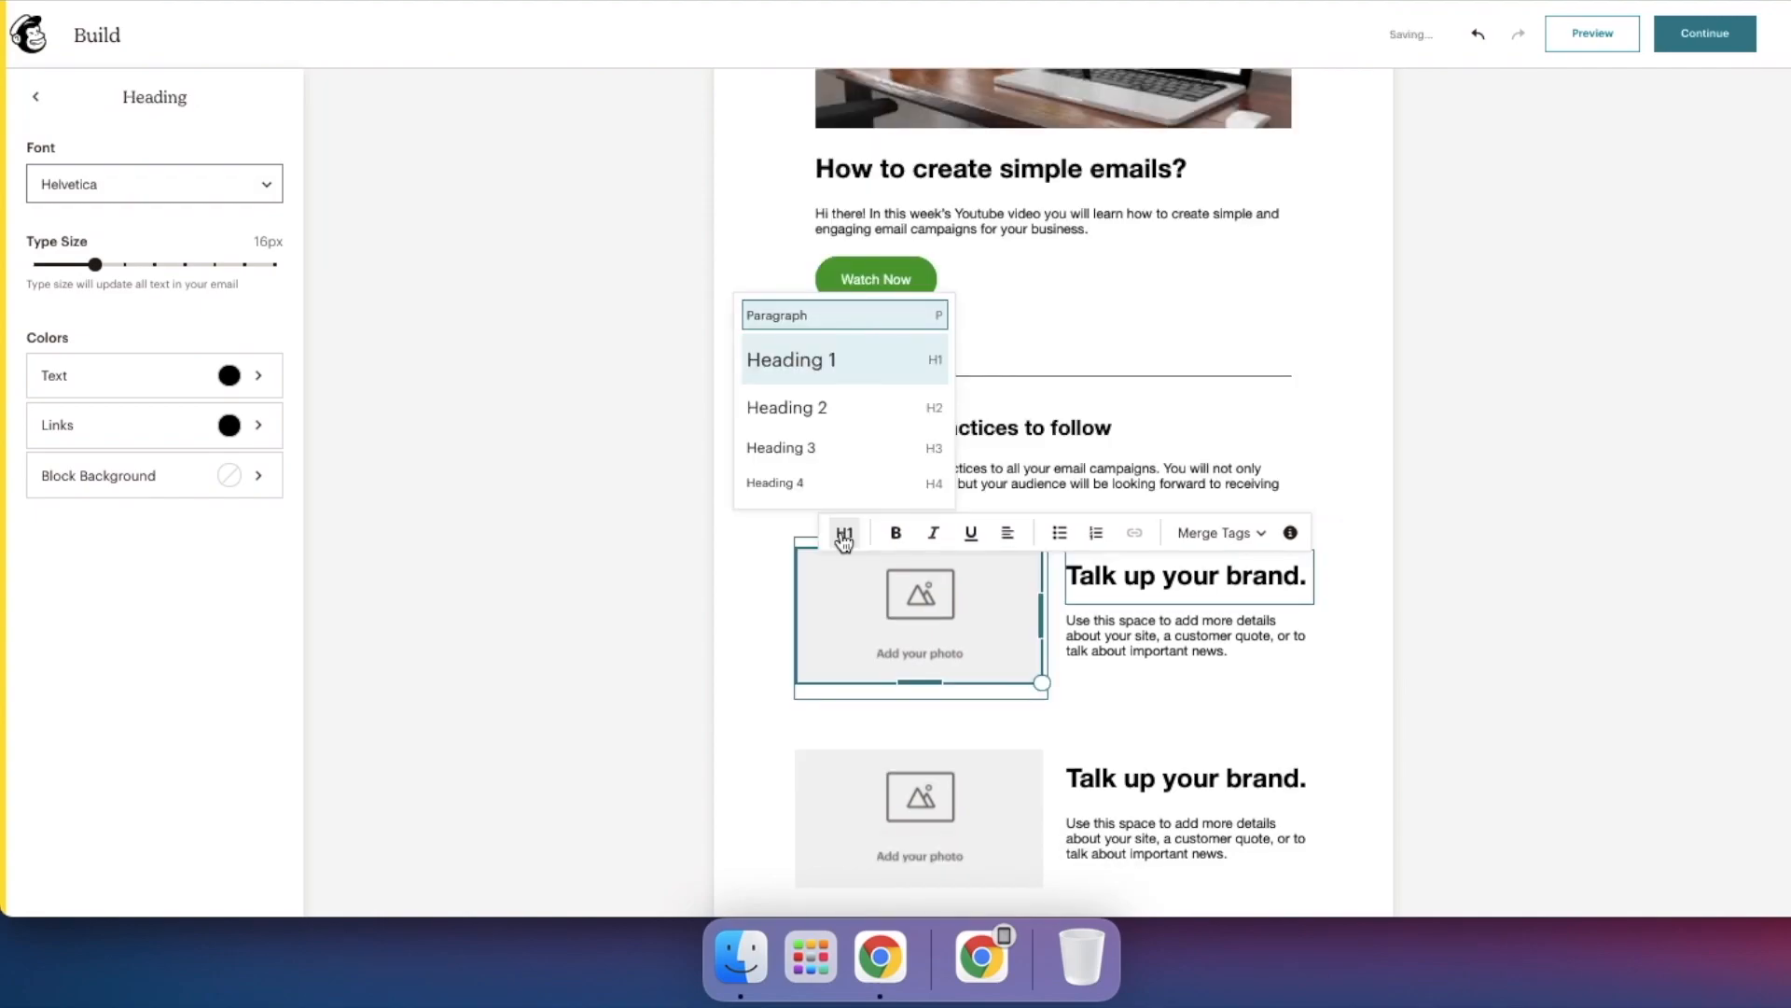
- Set the first photo block's title to Heading 3 and write its "Text only copy" paragraph about using real text instead of images with text
{"action": "left_click", "coordinate": [848, 457]}
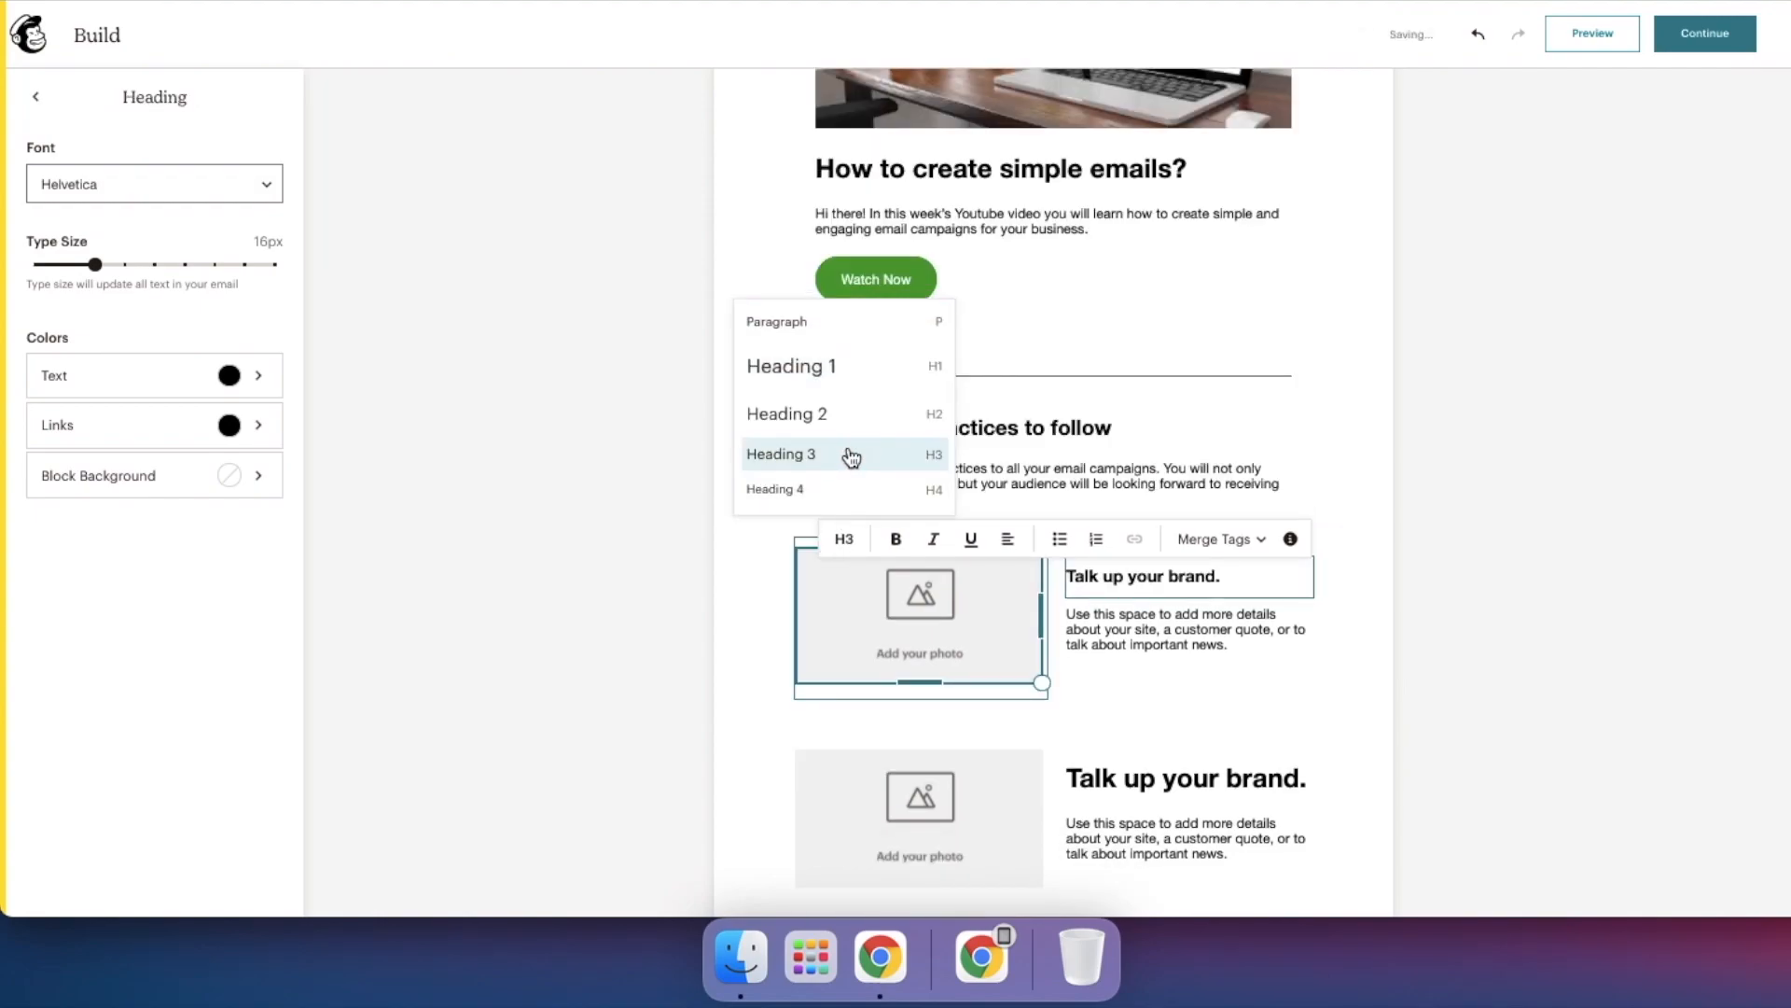
{"action": "left_click", "coordinate": [1643, 608]}
{"action": "type", "text": "images in emails."}
{"action": "type", "text": "If this happens to you the message of your email will be lost."}
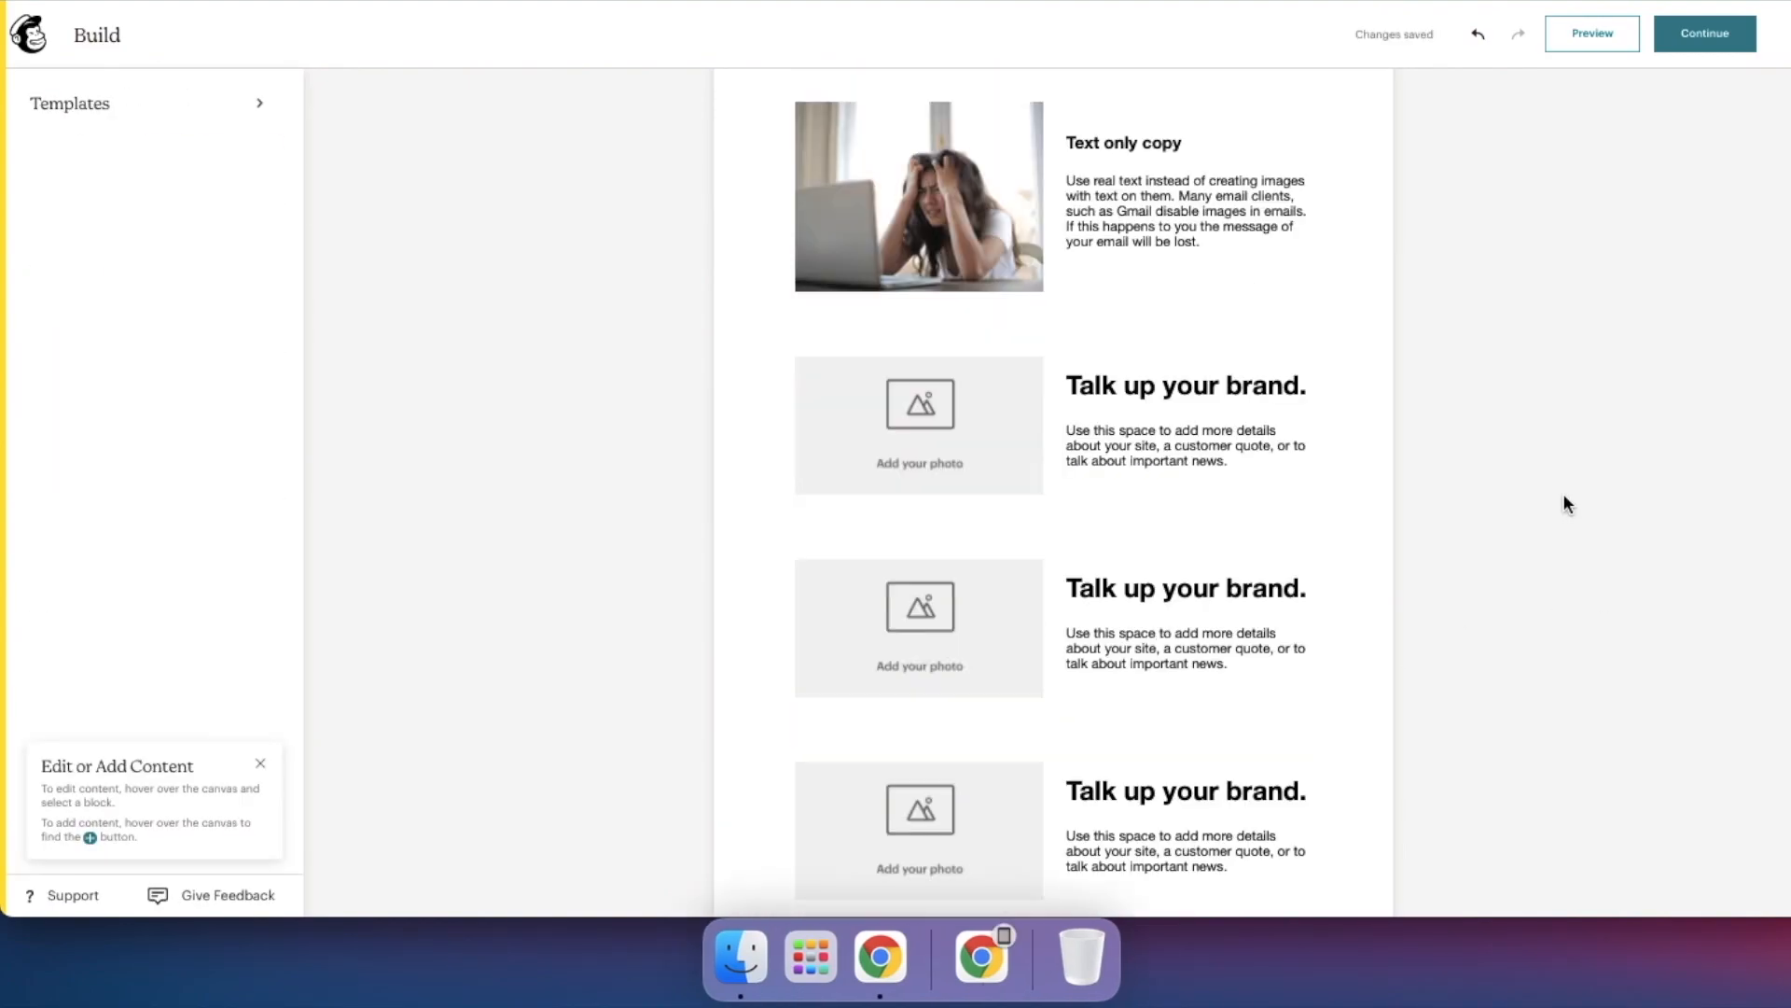
- Title the second photo block "Left-aligned text" and replace its paragraph with advice to left-align copy longer than two lines for easy reading
{"action": "left_click", "coordinate": [1190, 383]}
{"action": "type", "text": "Left-aligned text"}
{"action": "left_click", "coordinate": [1185, 445]}
{"action": "type", "text": "If your copy is longer than two lines of text, make sure it is left-aligned."}
{"action": "key", "text": "Return"}
{"action": "type", "text": "Your audience will thank you for making the emails easily readable."}
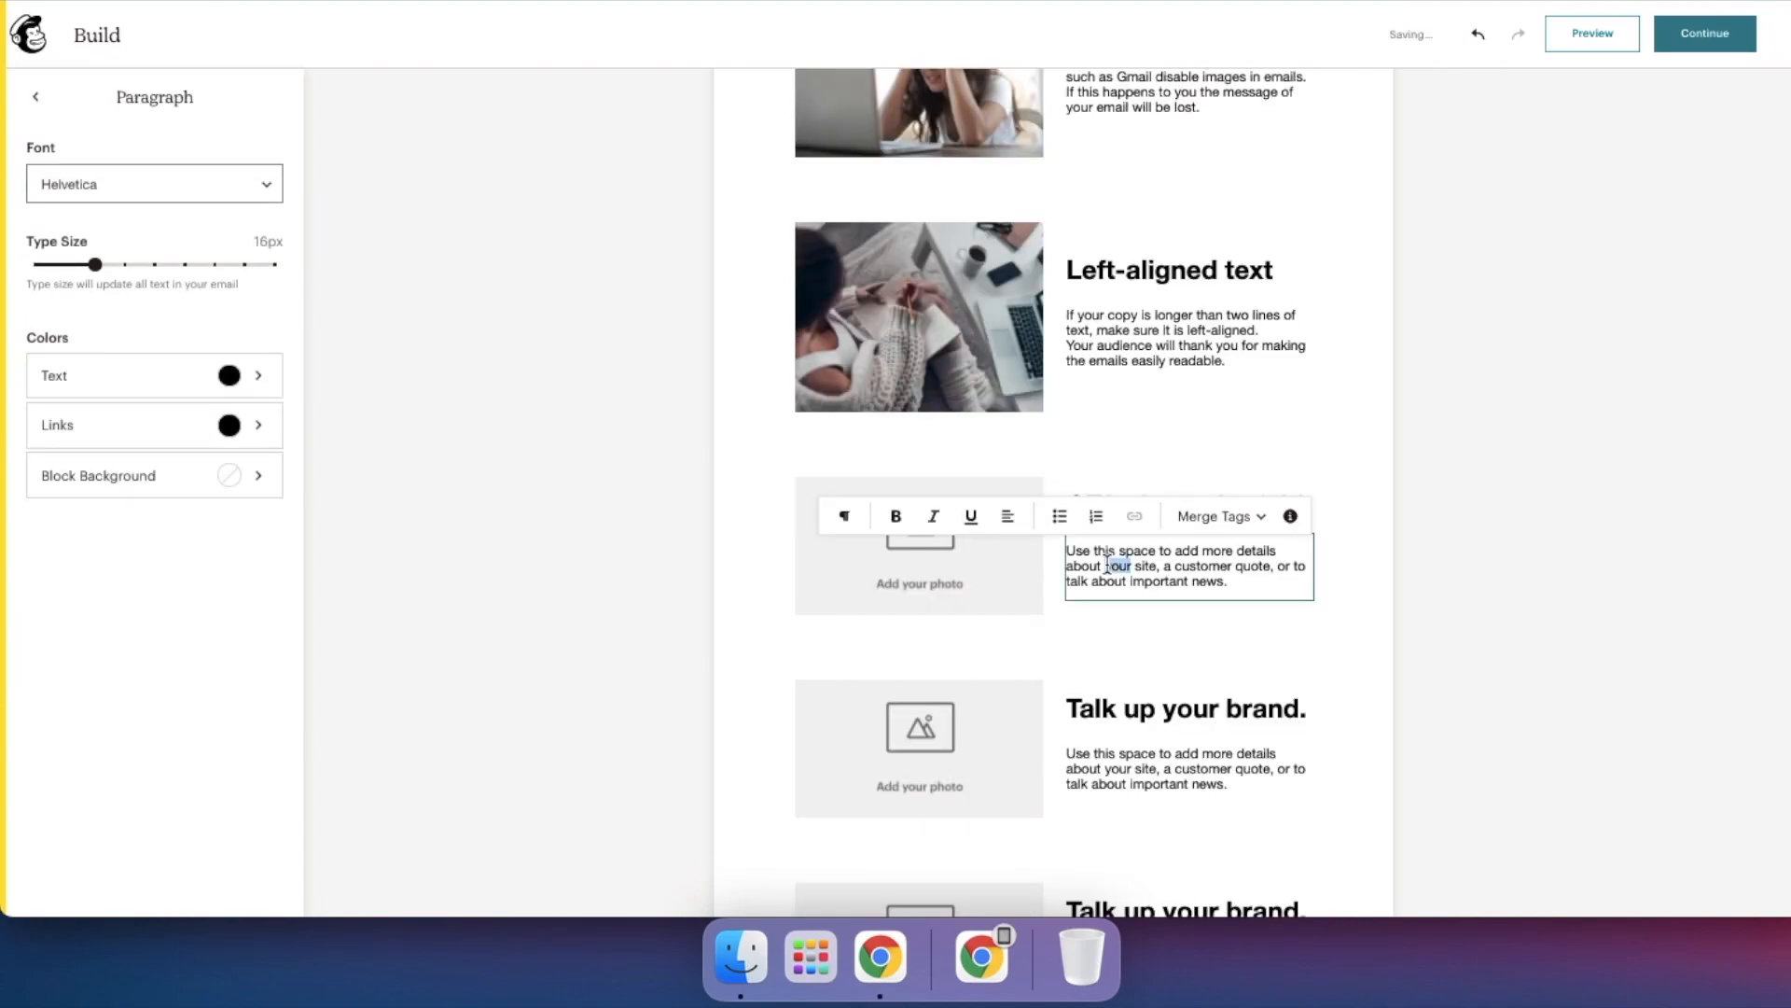
- Replace the "CTA above the fold" and "Use Headlines" placeholder paragraphs with tips on key information plus a CTA, and on main and sub-headlines
{"action": "type", "text": "Use the space above the fold to give your email recipient the most important information. Don't forget to include a CTA to indicate the next action they need to take."}
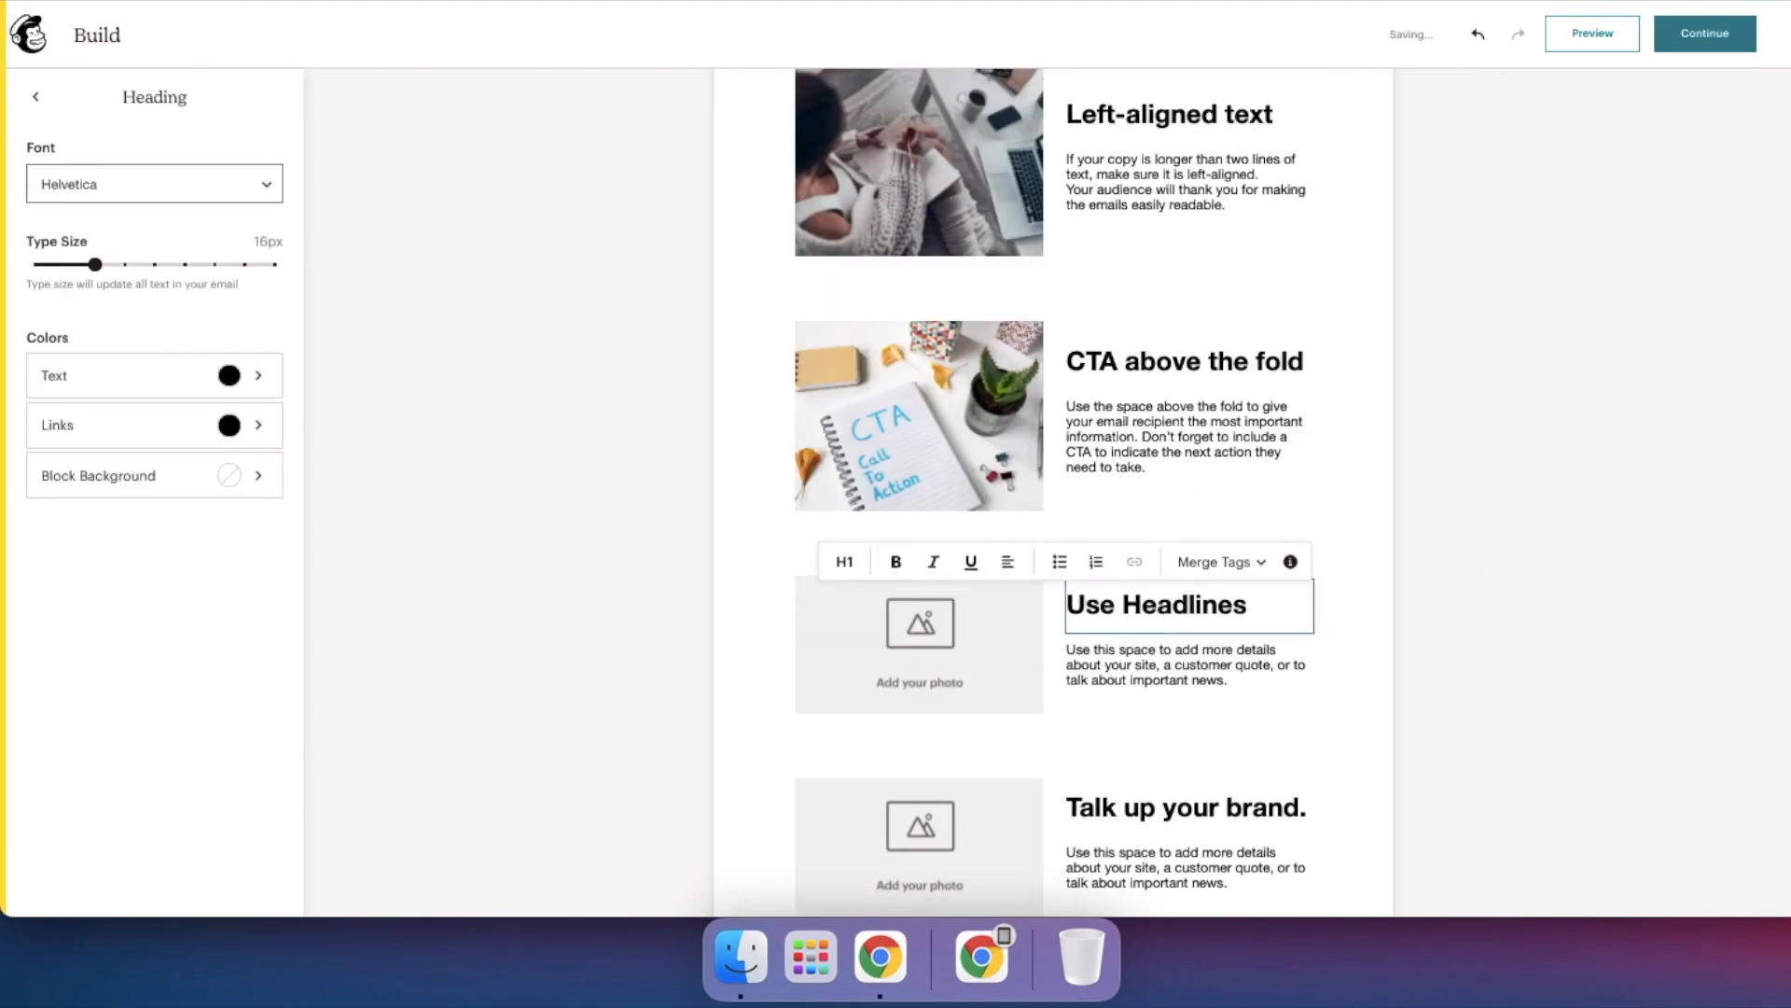
{"action": "left_click", "coordinate": [1187, 664]}
{"action": "type", "text": "Do you have multiple pieces of information about your prodc"}
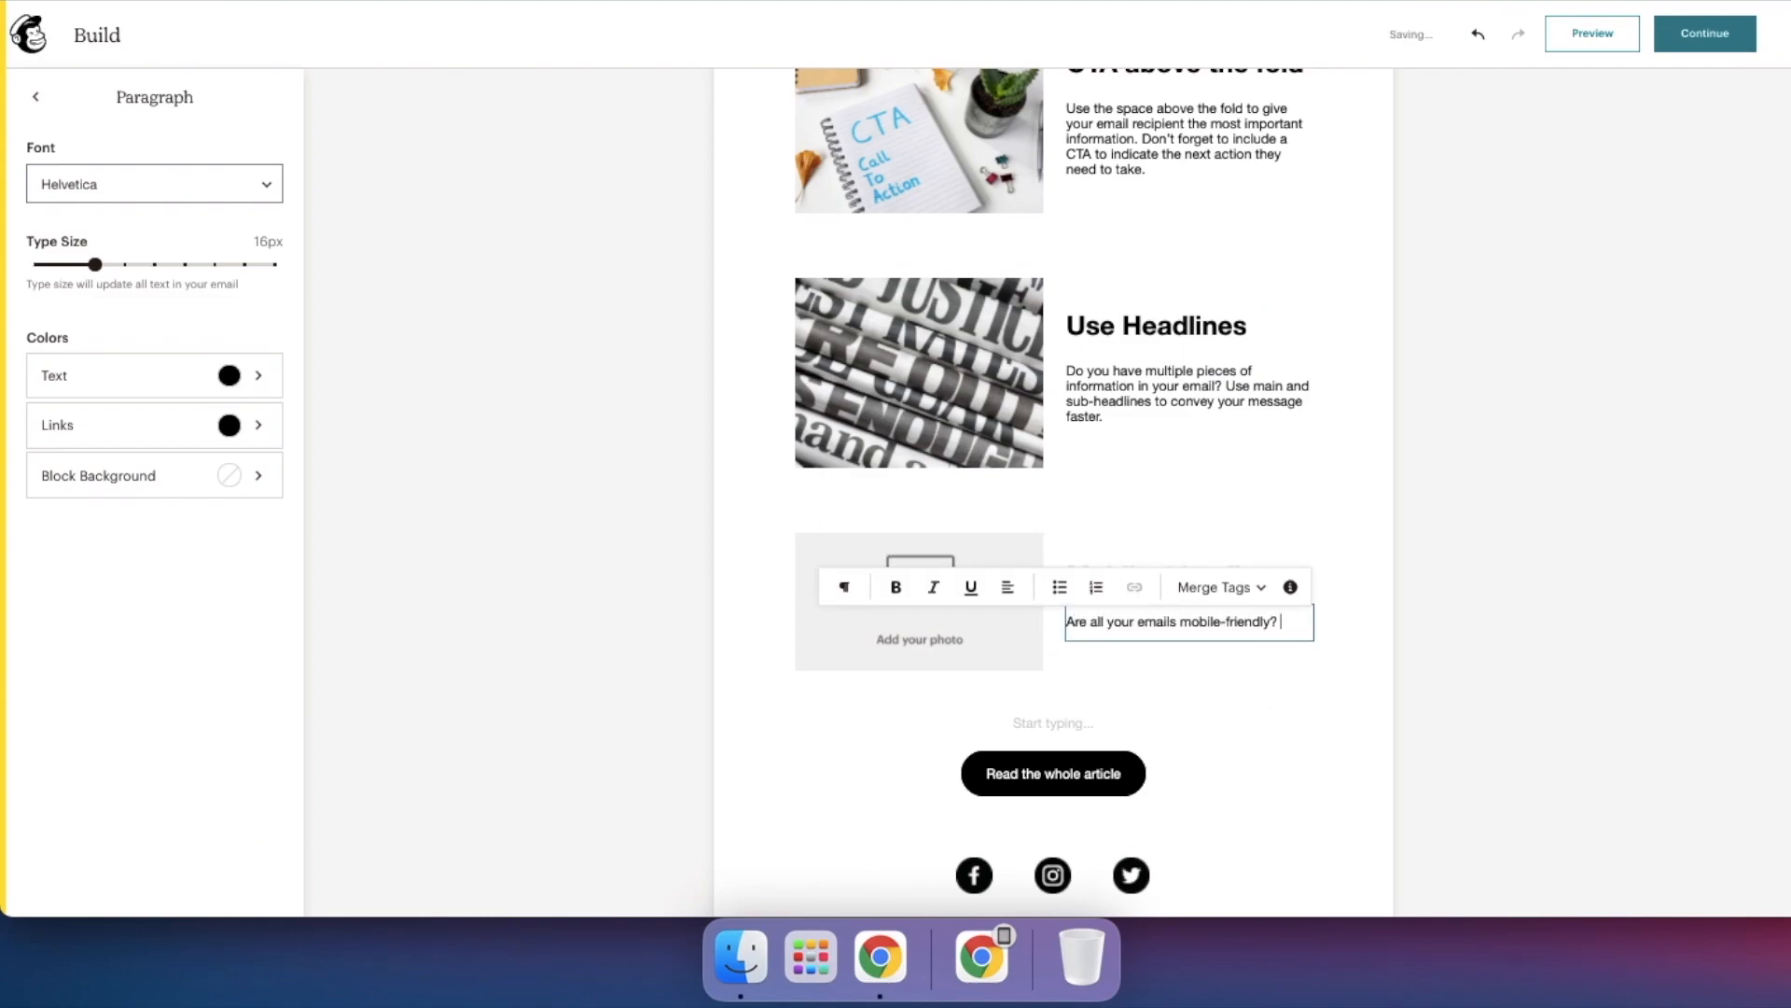
- Finish the mobile-friendly block's paragraph about readability on desktop and mobile, and end the centered closing paragraph with "for this email campaign!"
{"action": "type", "text": "Before launching your email campaigns, make sure your email is readable not only on desktop but also i"}
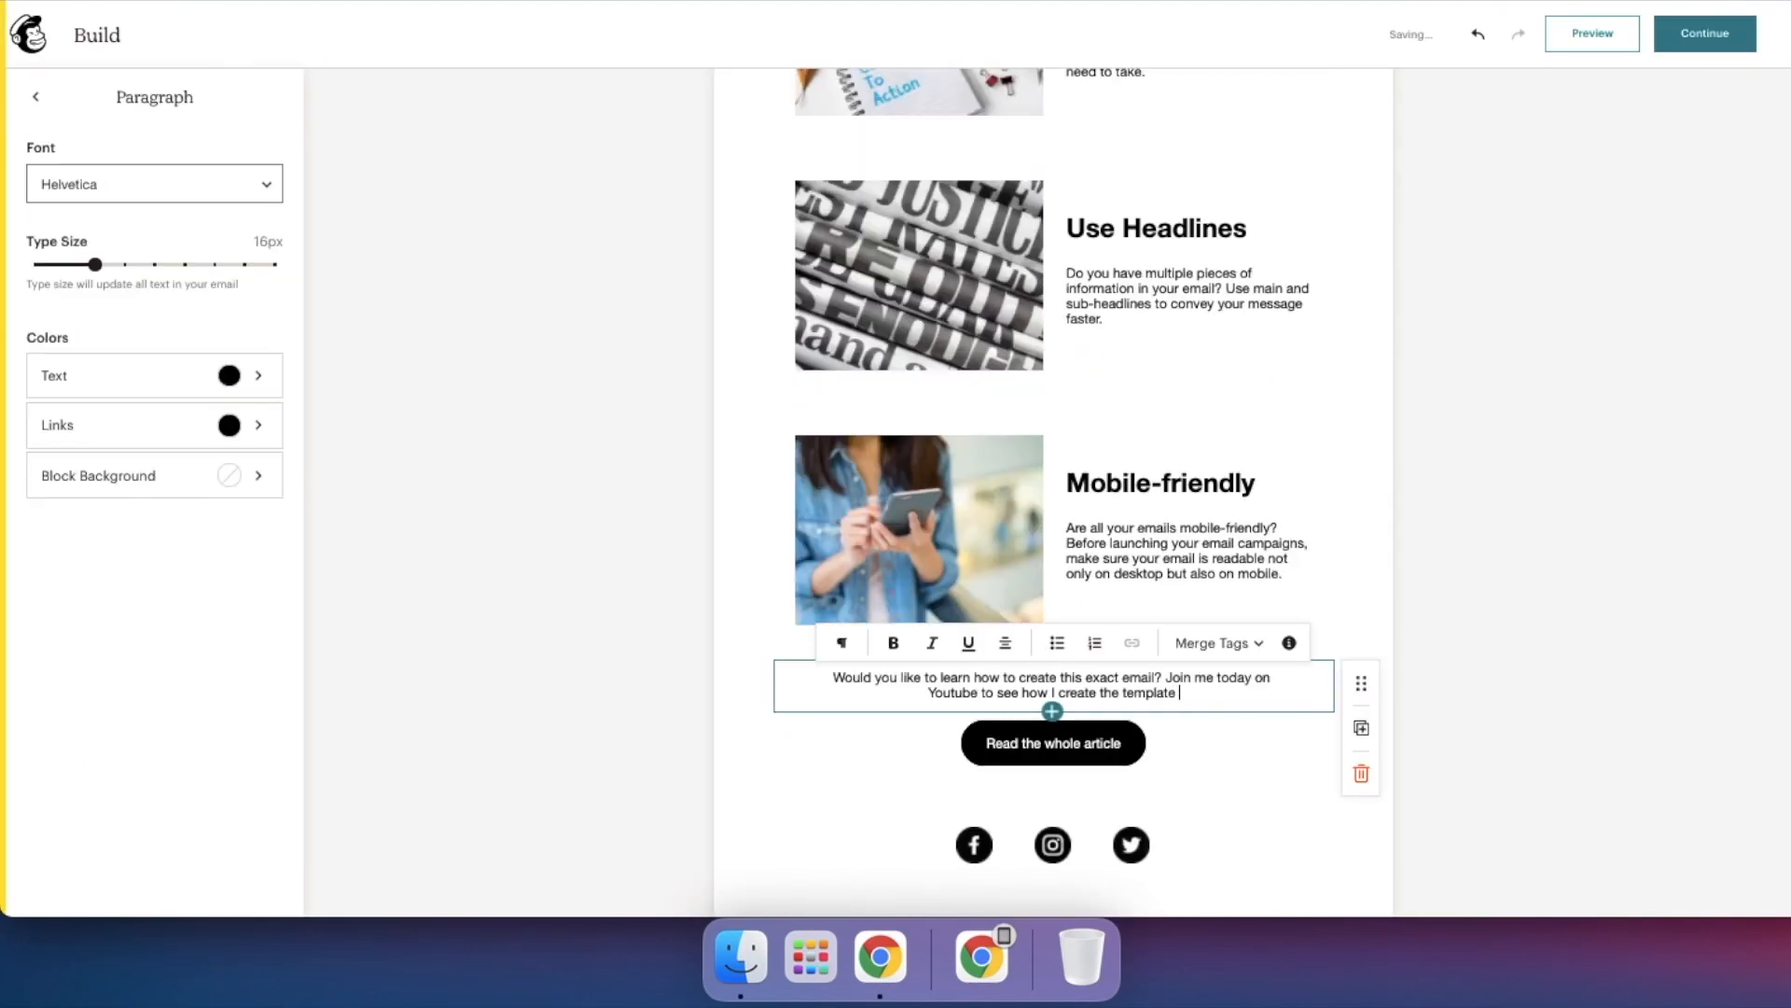
{"action": "type", "text": "for t"}
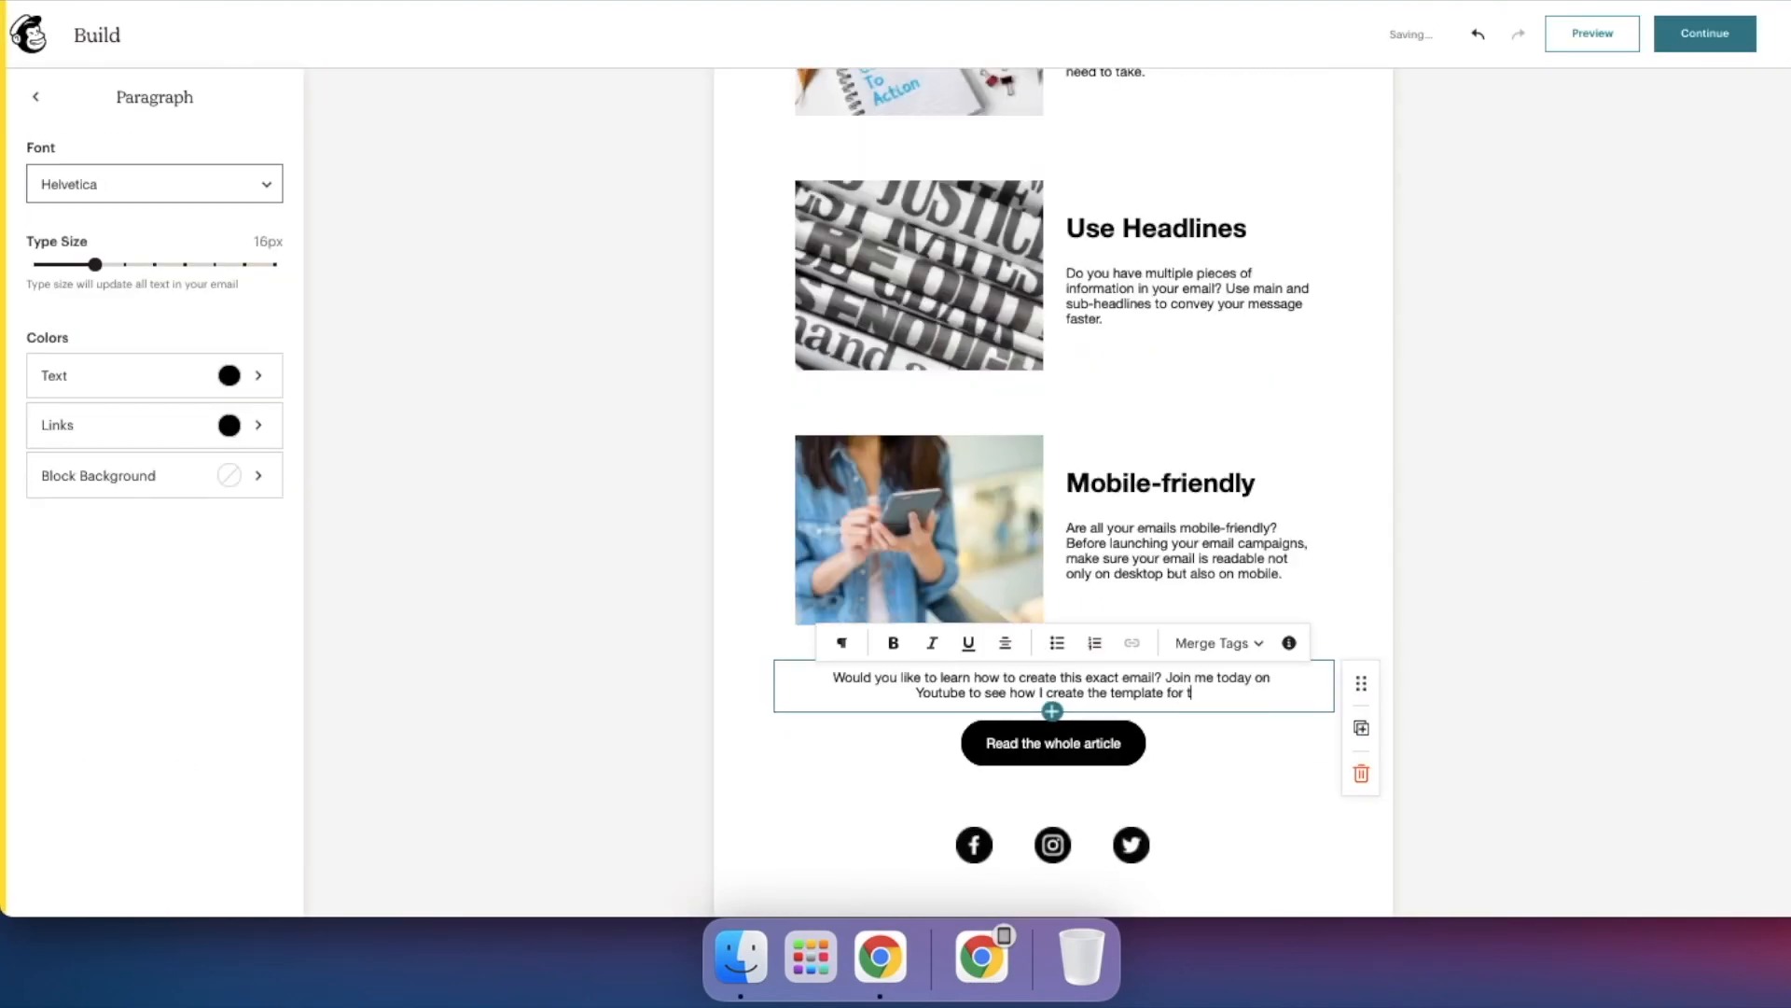
{"action": "type", "text": "his email campaign!"}
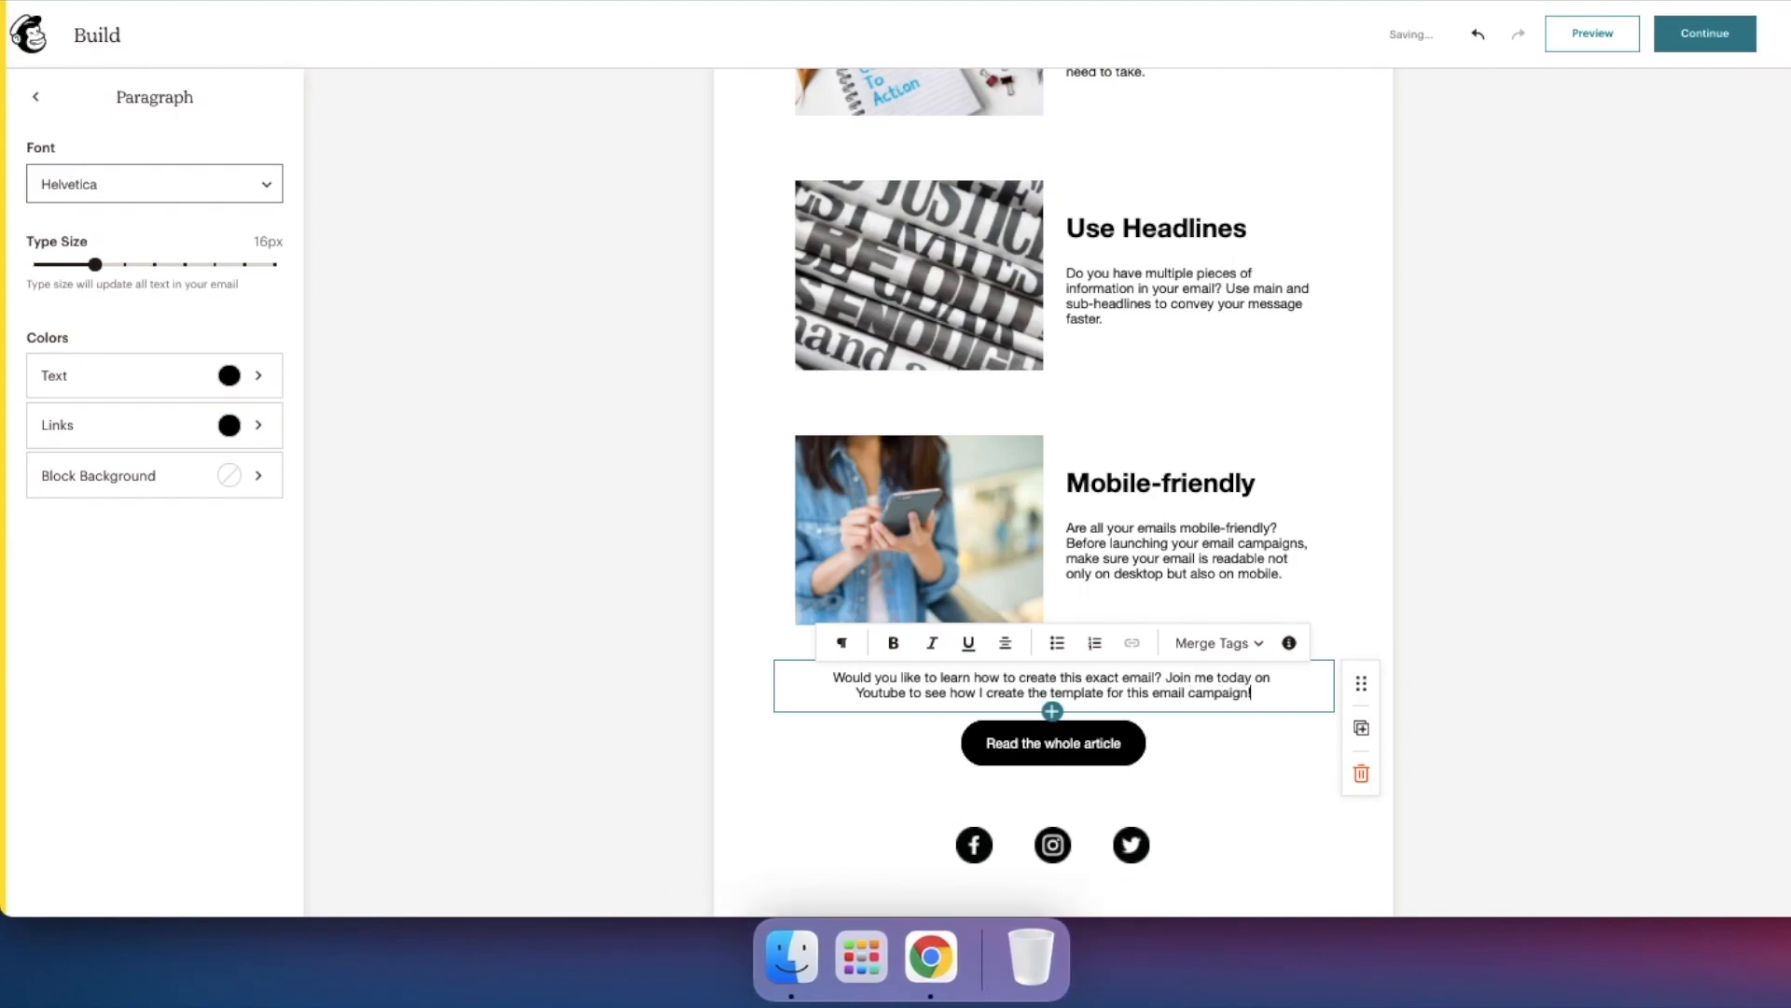
- Change the text of the "Read the whole article" button to "Watch Now"
{"action": "triple_click", "coordinate": [1020, 744]}
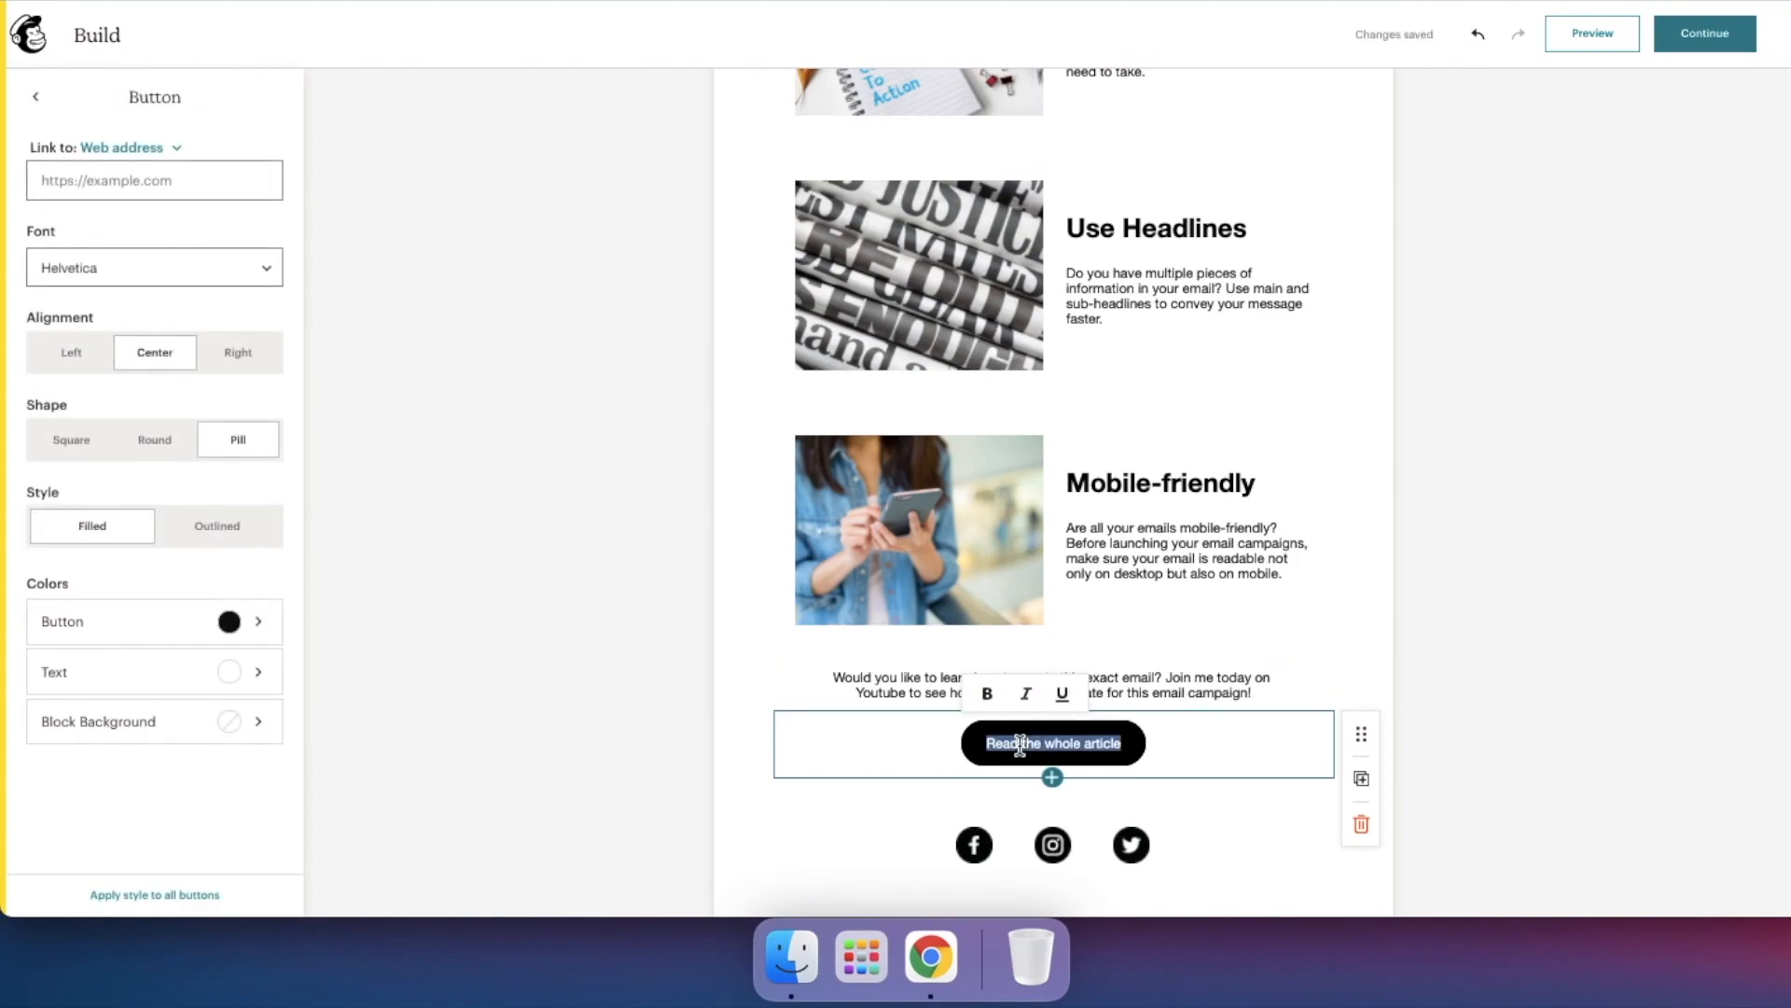
{"action": "type", "text": "Wa"}
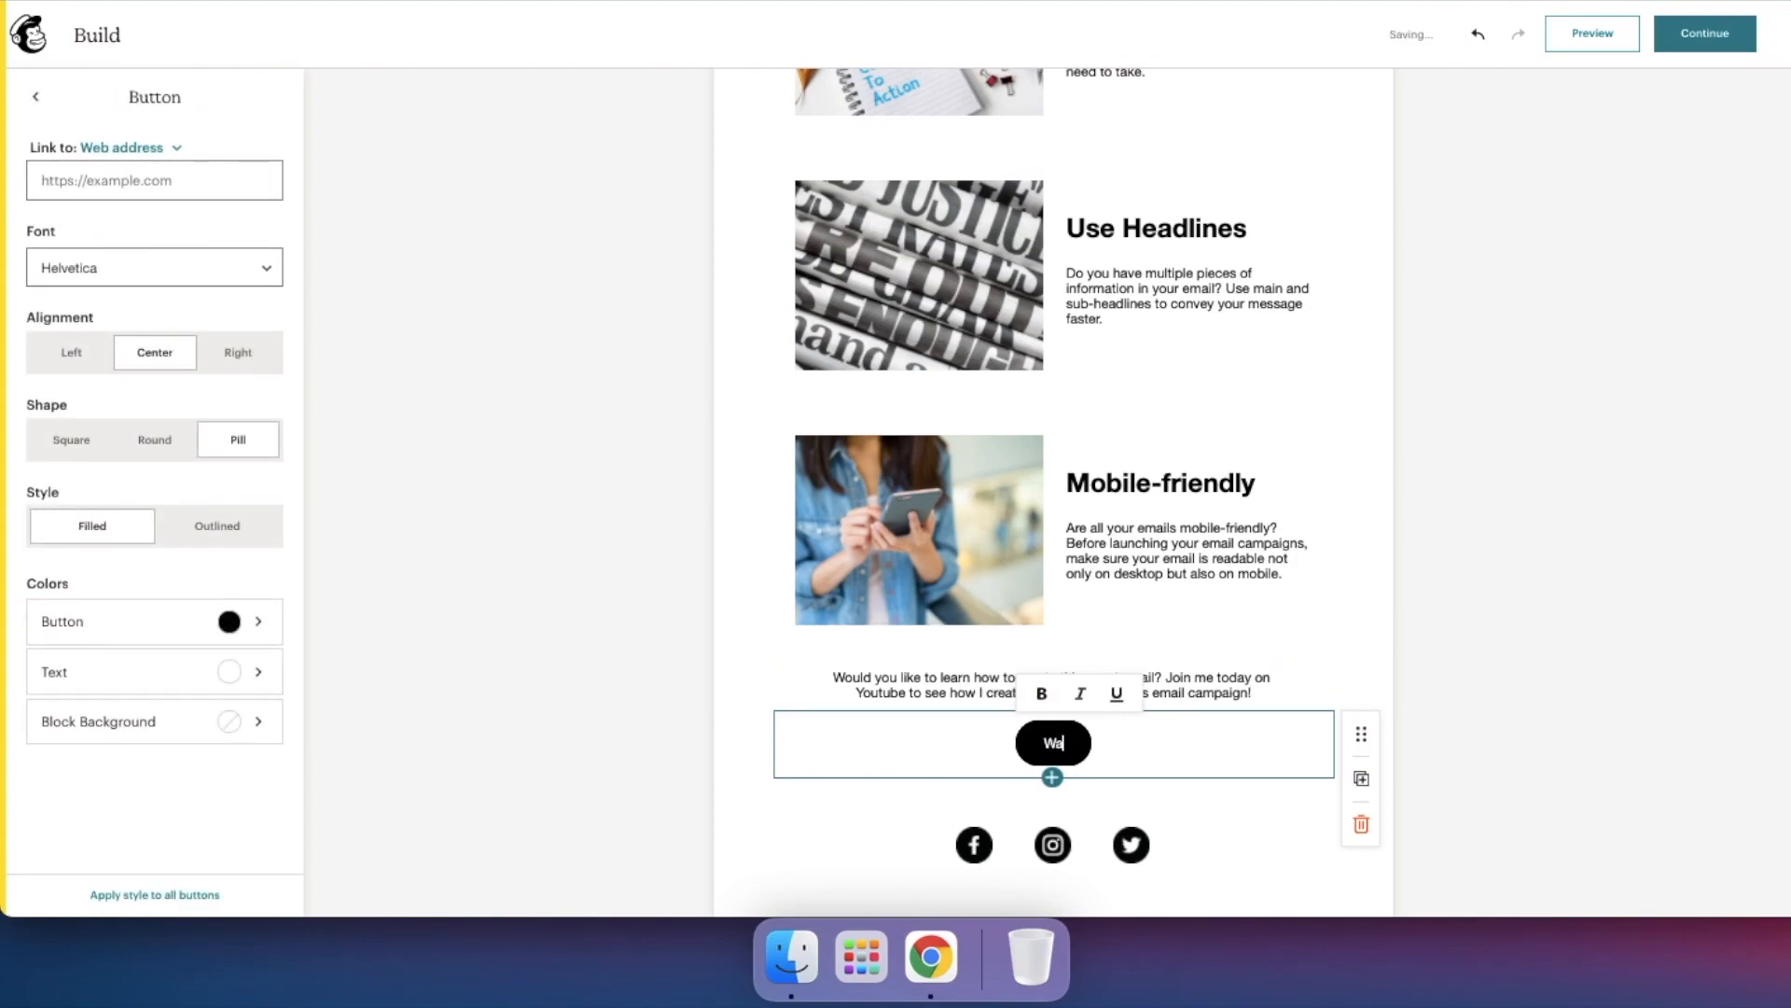
{"action": "type", "text": "tch Now"}
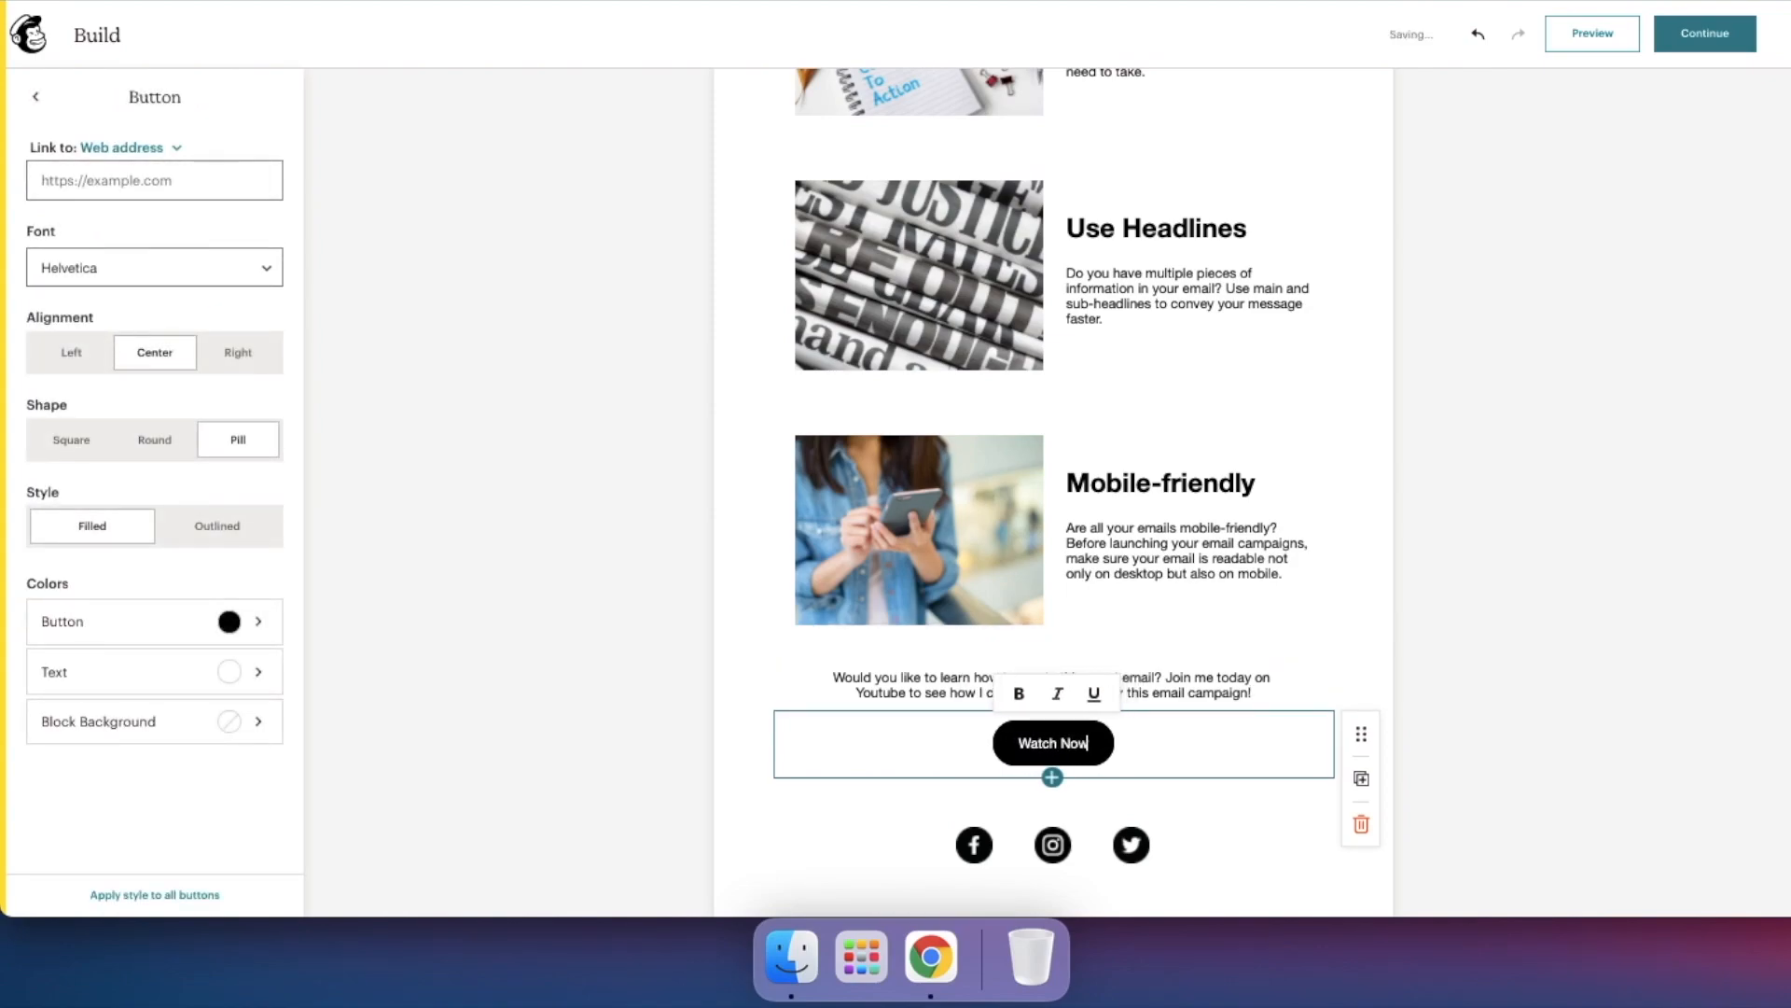
- Set the bottom "Watch Now" button's color to the green swatch
{"action": "scroll", "coordinate": [1119, 564], "scroll_direction": "down", "scroll_amount": 3}
{"action": "left_click", "coordinate": [267, 620]}
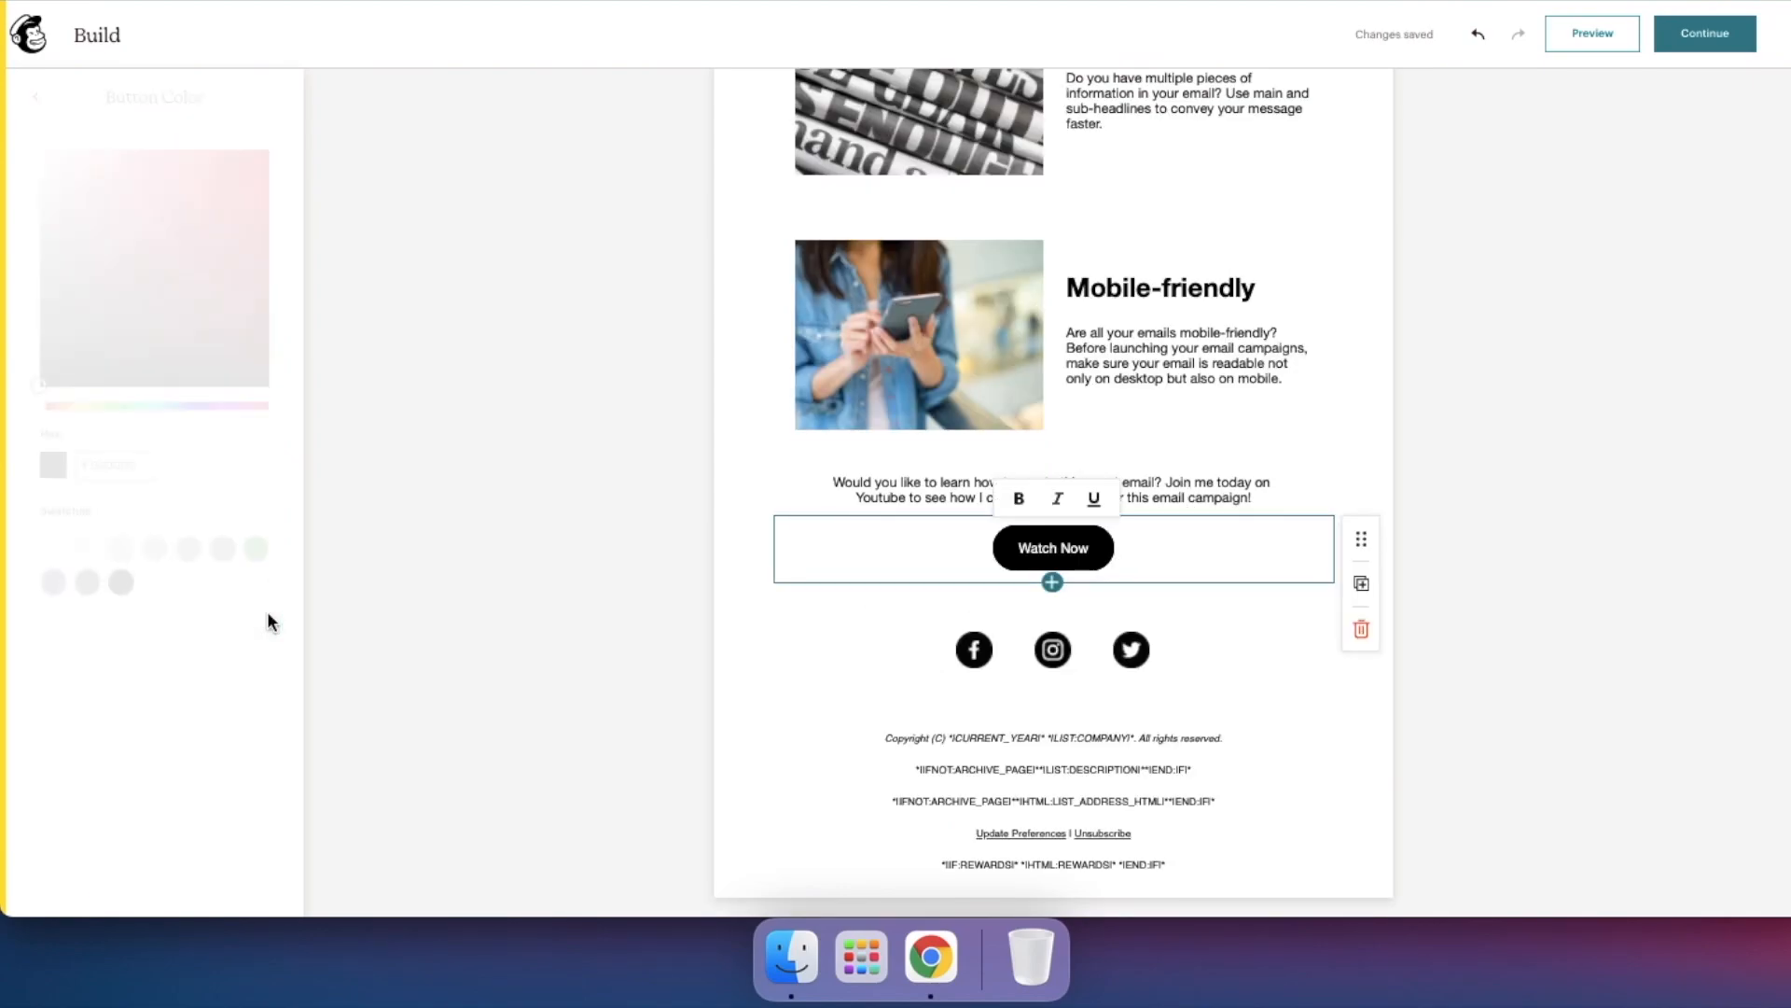
{"action": "left_click", "coordinate": [256, 548]}
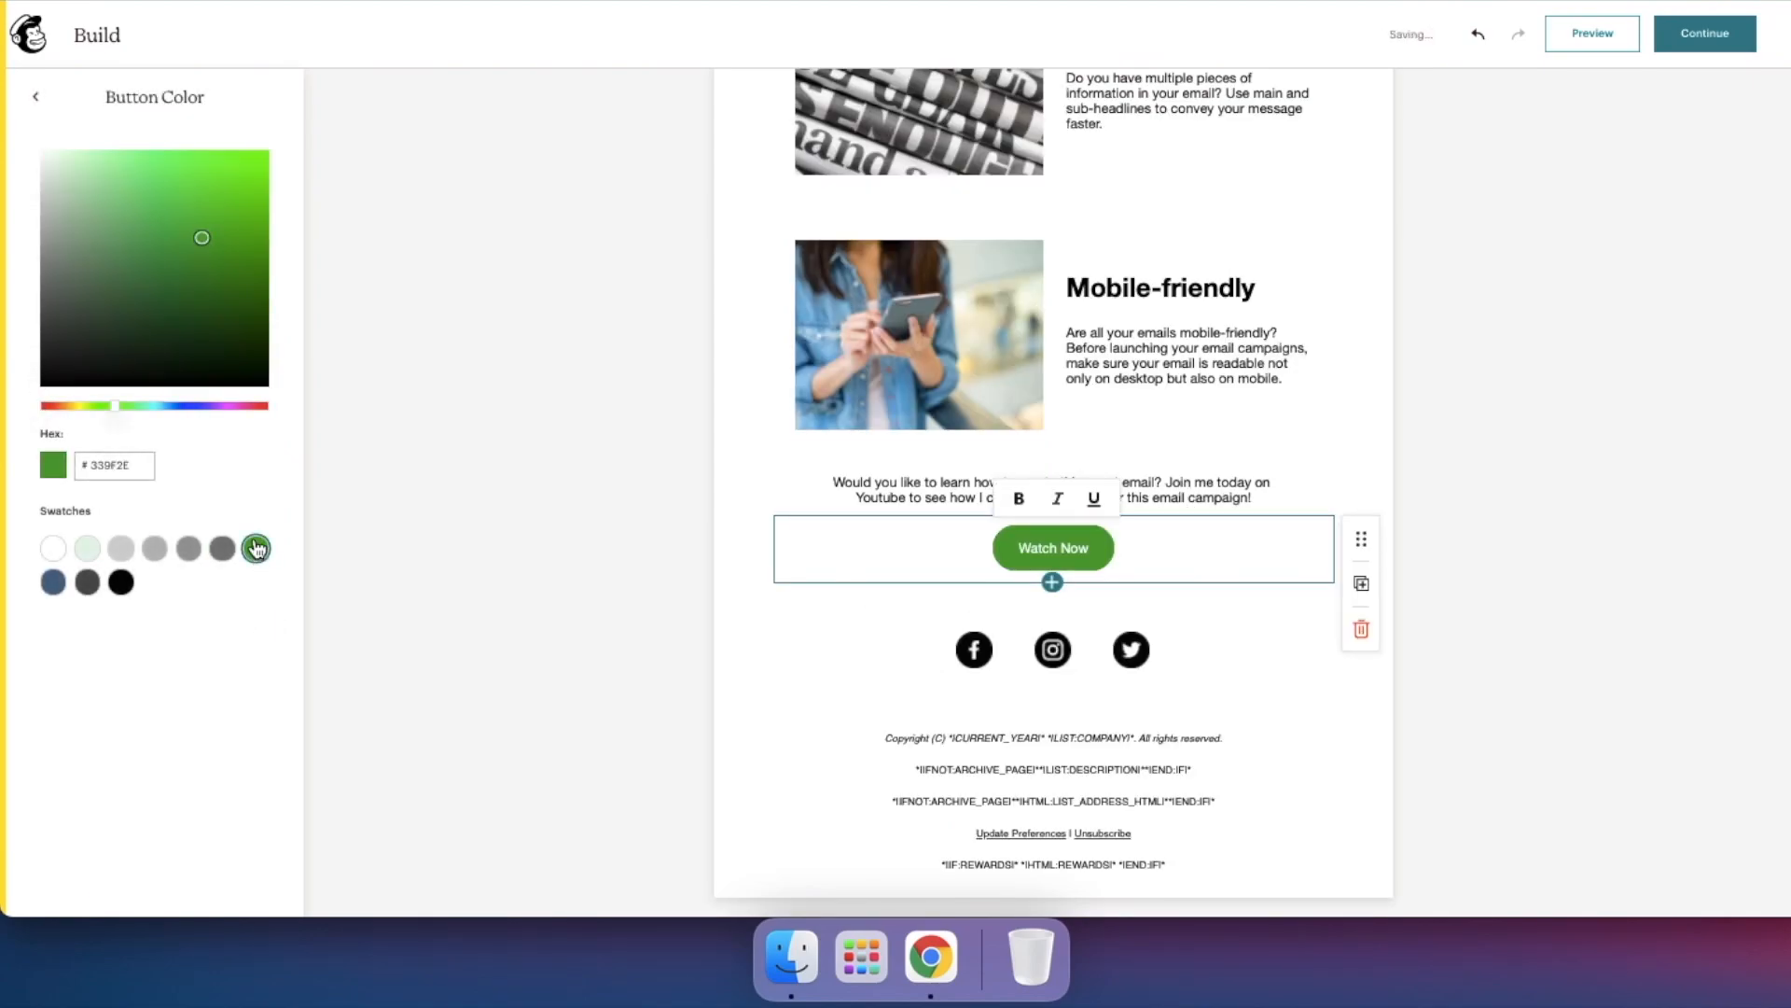
{"action": "left_click", "coordinate": [40, 100]}
- Preview the whole email in desktop view, checking every section down to the footer, and return to the editor
{"action": "left_click", "coordinate": [1592, 33]}
{"action": "scroll", "coordinate": [1563, 495], "scroll_direction": "down", "scroll_amount": 4}
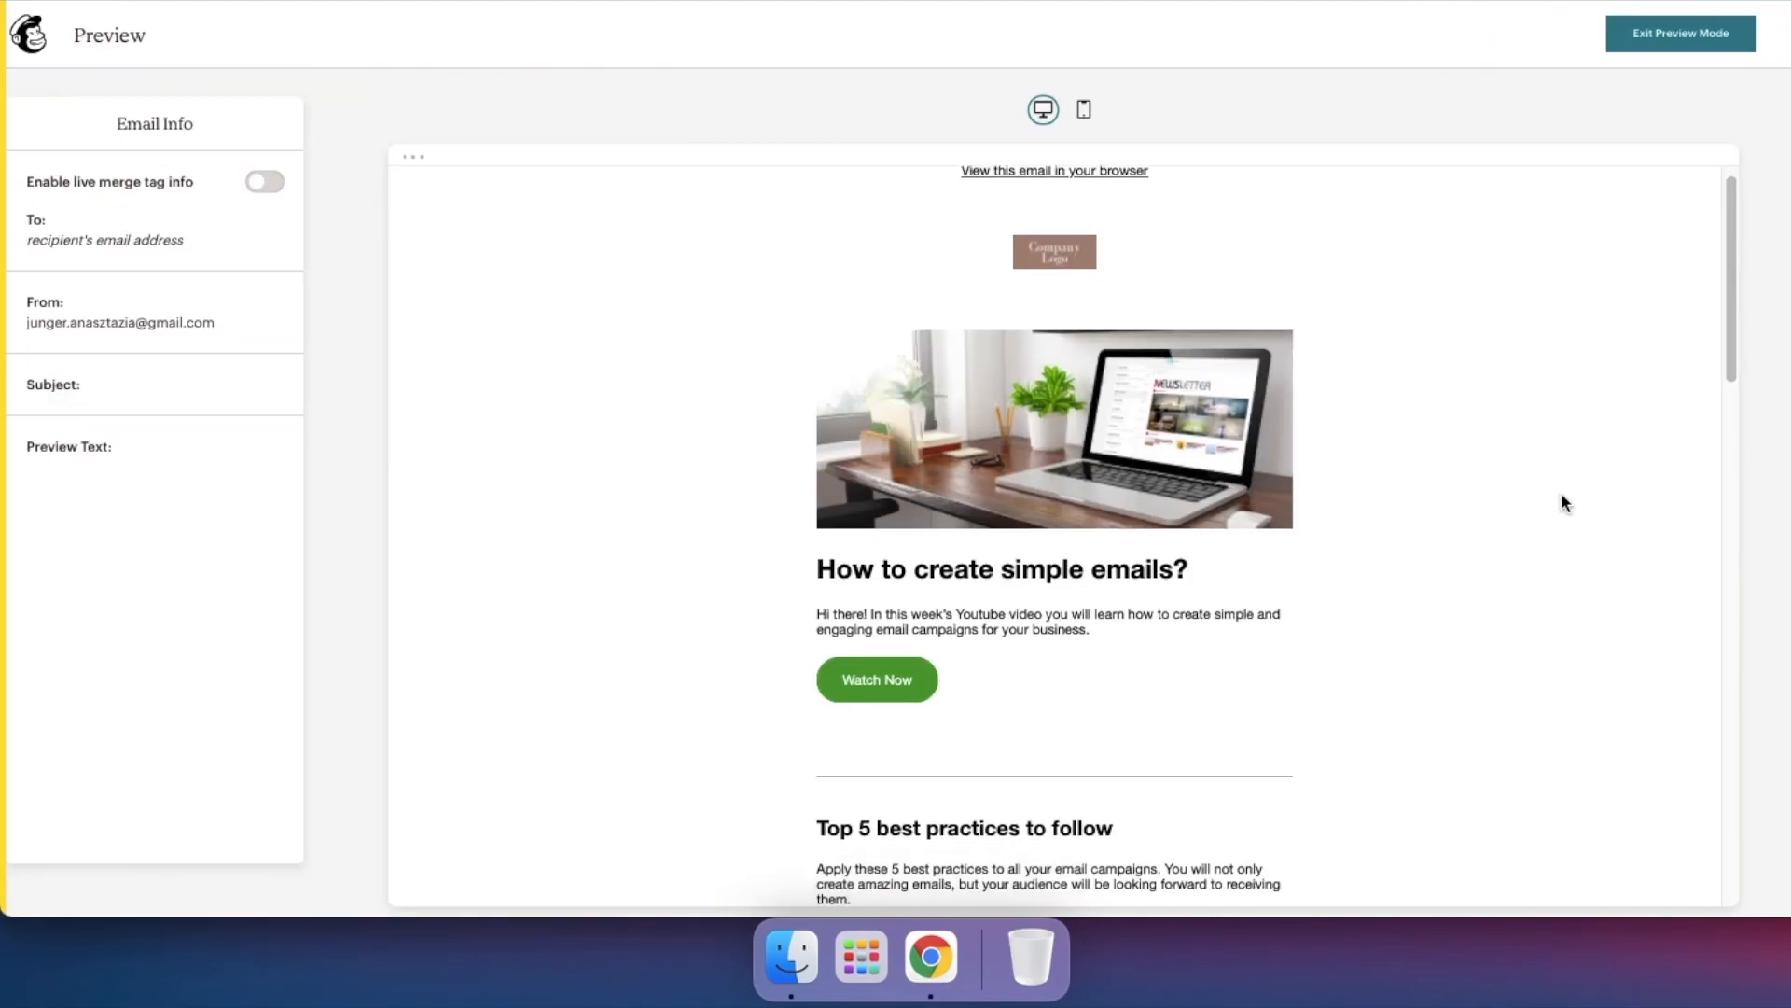
{"action": "scroll", "coordinate": [1560, 494], "scroll_direction": "down", "scroll_amount": 7}
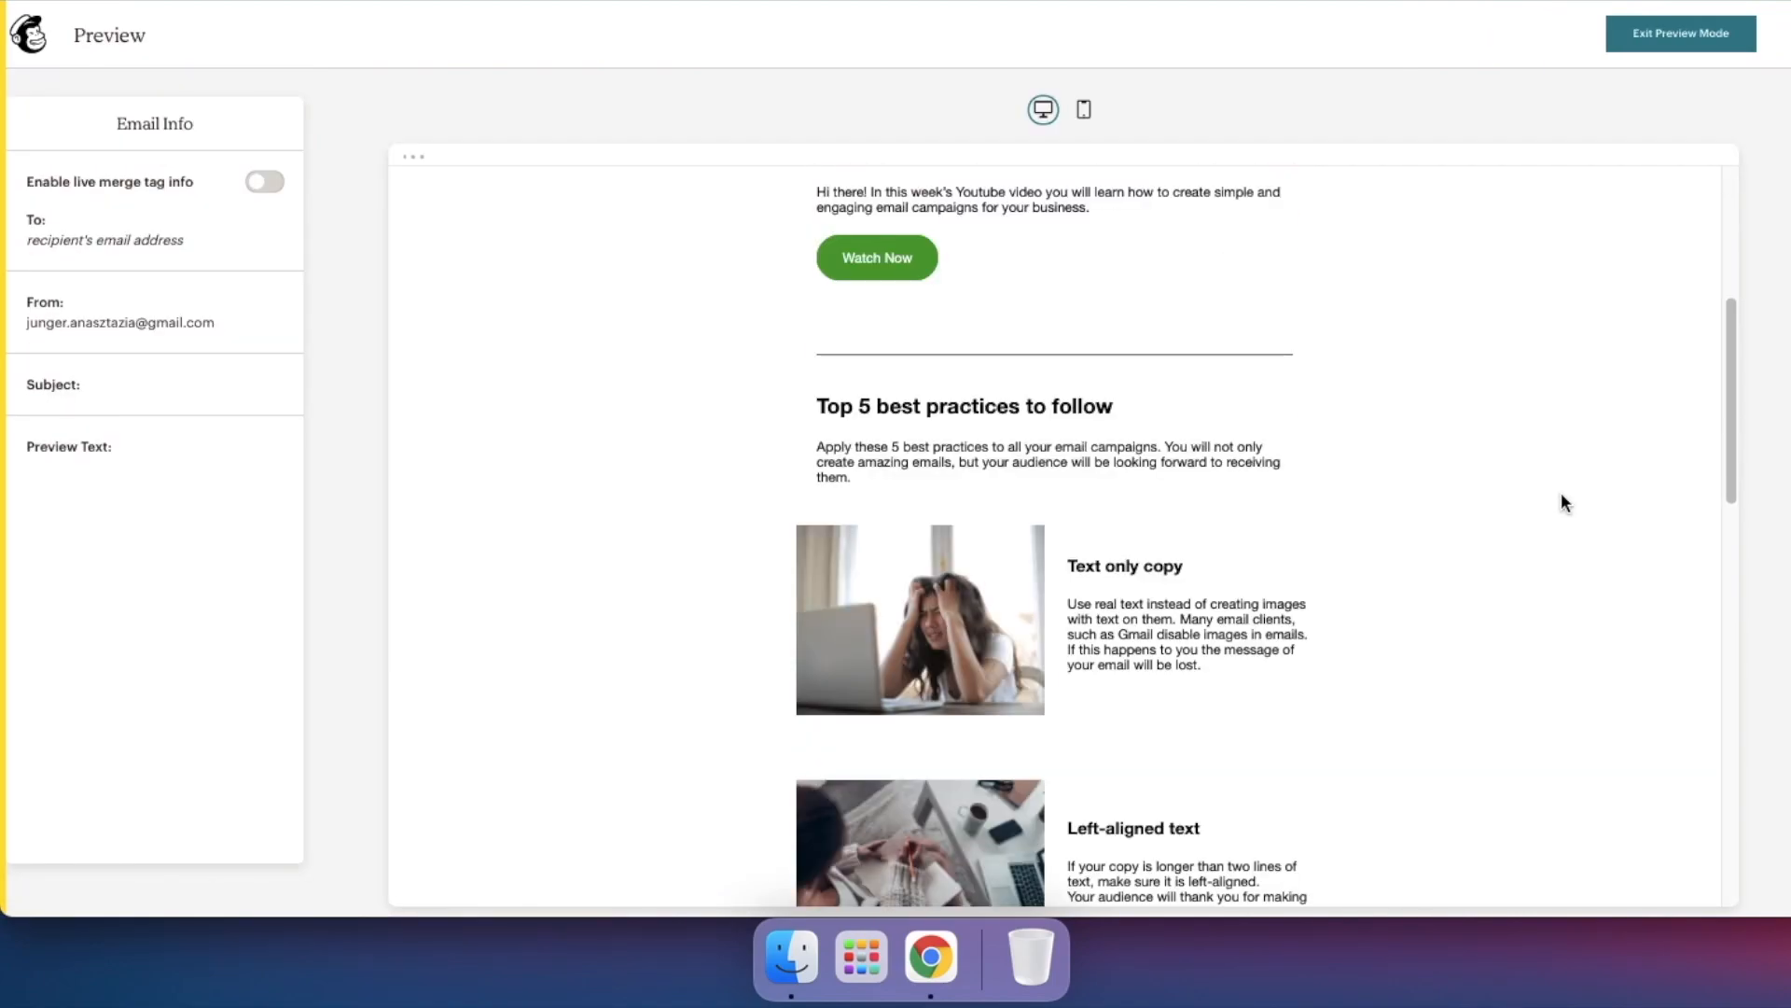
{"action": "scroll", "coordinate": [1560, 503], "scroll_direction": "down", "scroll_amount": 6}
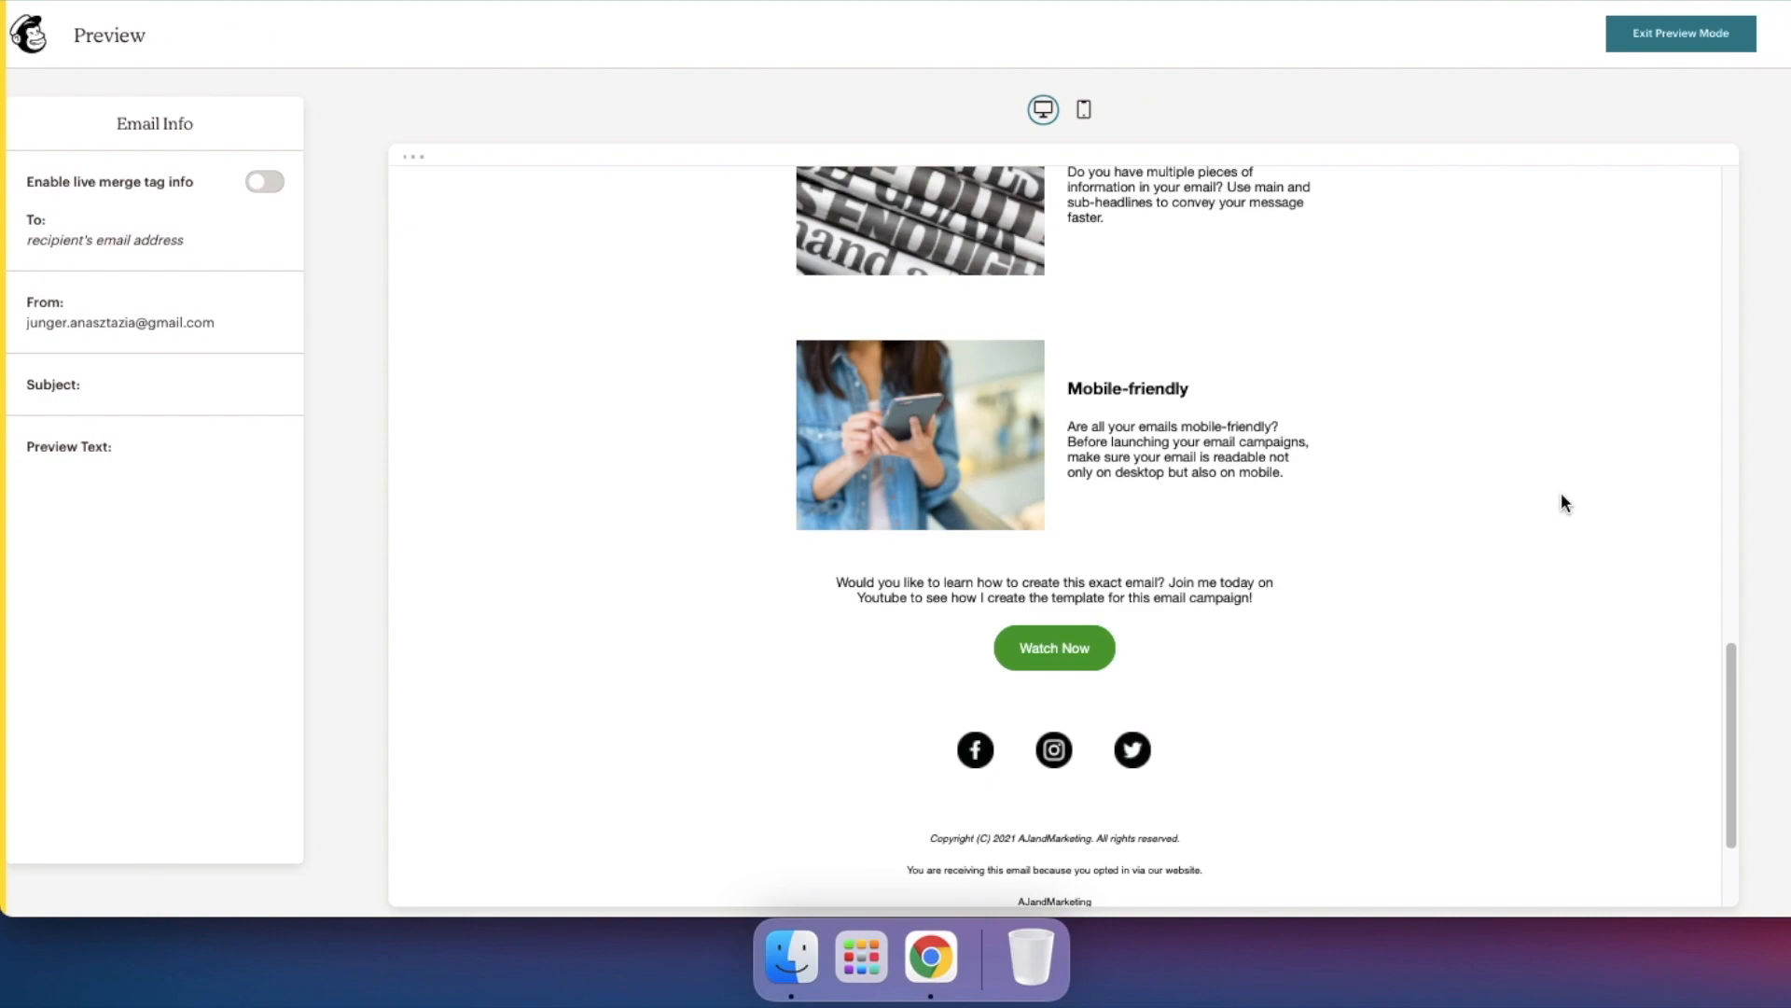
{"action": "left_click", "coordinate": [1677, 37]}
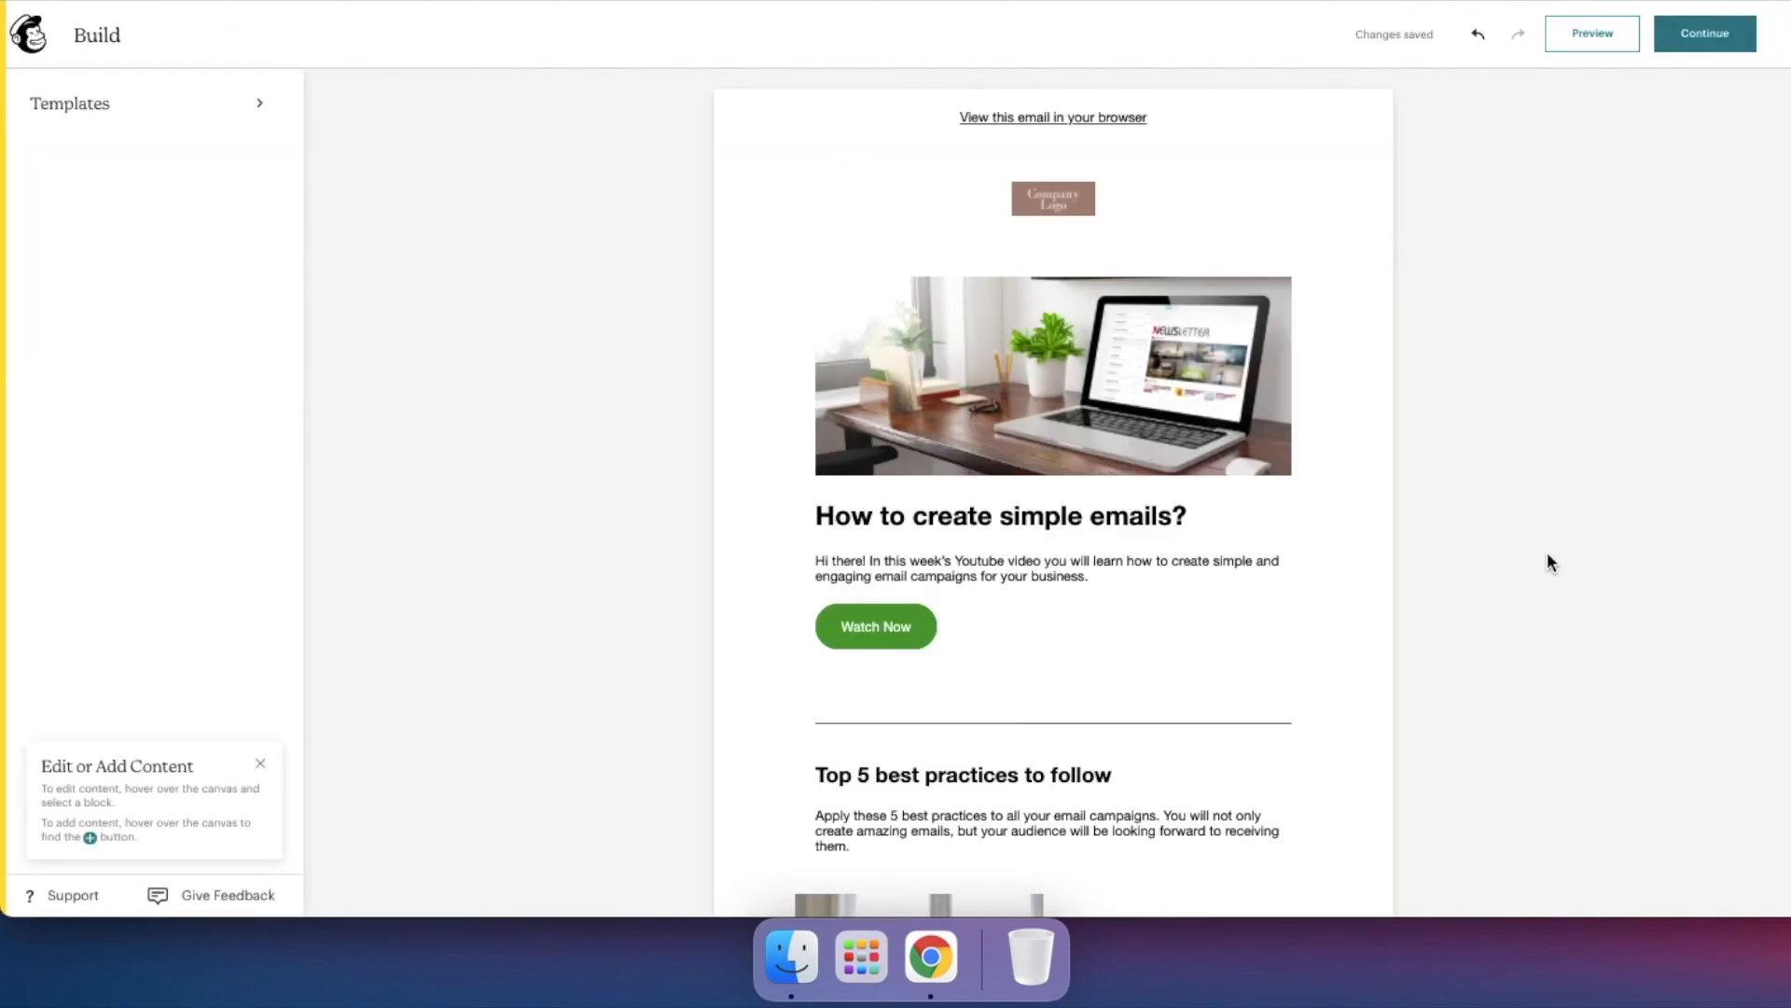
- Preview the email in mobile view, checking how its sections stack on a phone, and return to the editor
{"action": "left_click", "coordinate": [1591, 32]}
{"action": "left_click", "coordinate": [1083, 109]}
{"action": "scroll", "coordinate": [1157, 504], "scroll_direction": "down", "scroll_amount": 1}
{"action": "scroll", "coordinate": [1139, 542], "scroll_direction": "down", "scroll_amount": 6}
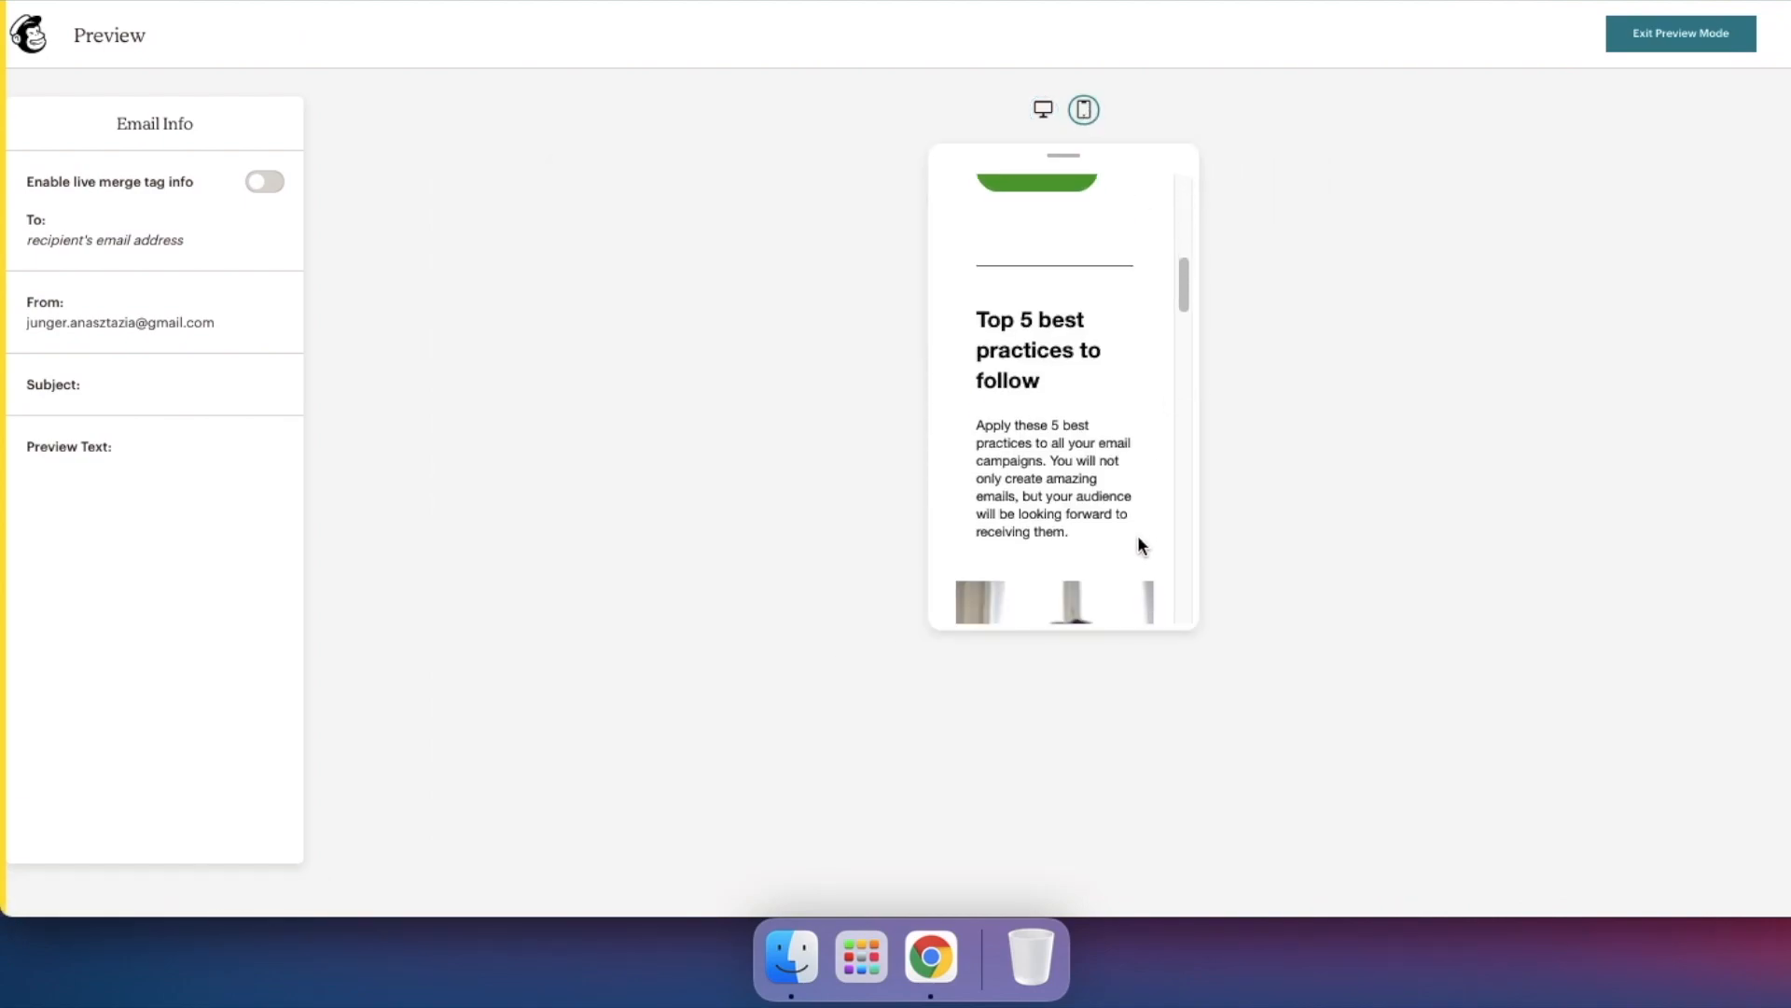
{"action": "left_click_drag", "start_coordinate": [1187, 287], "coordinate": [1189, 573]}
{"action": "left_click", "coordinate": [1628, 39]}
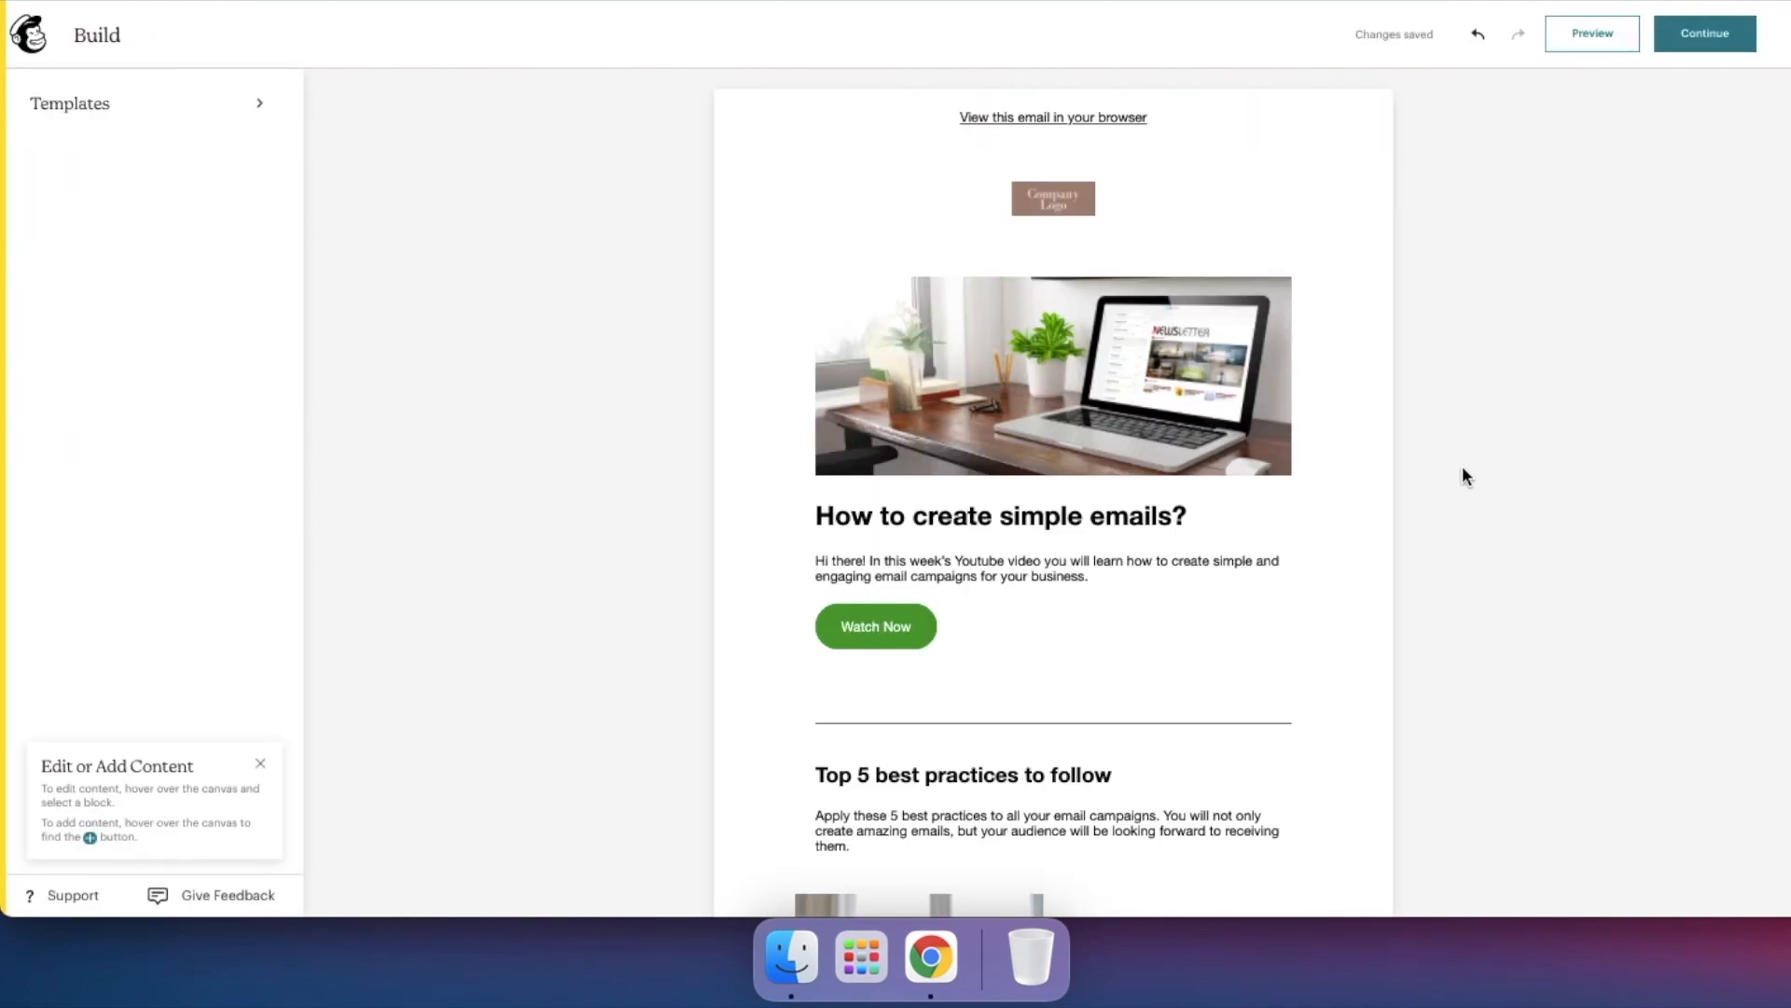